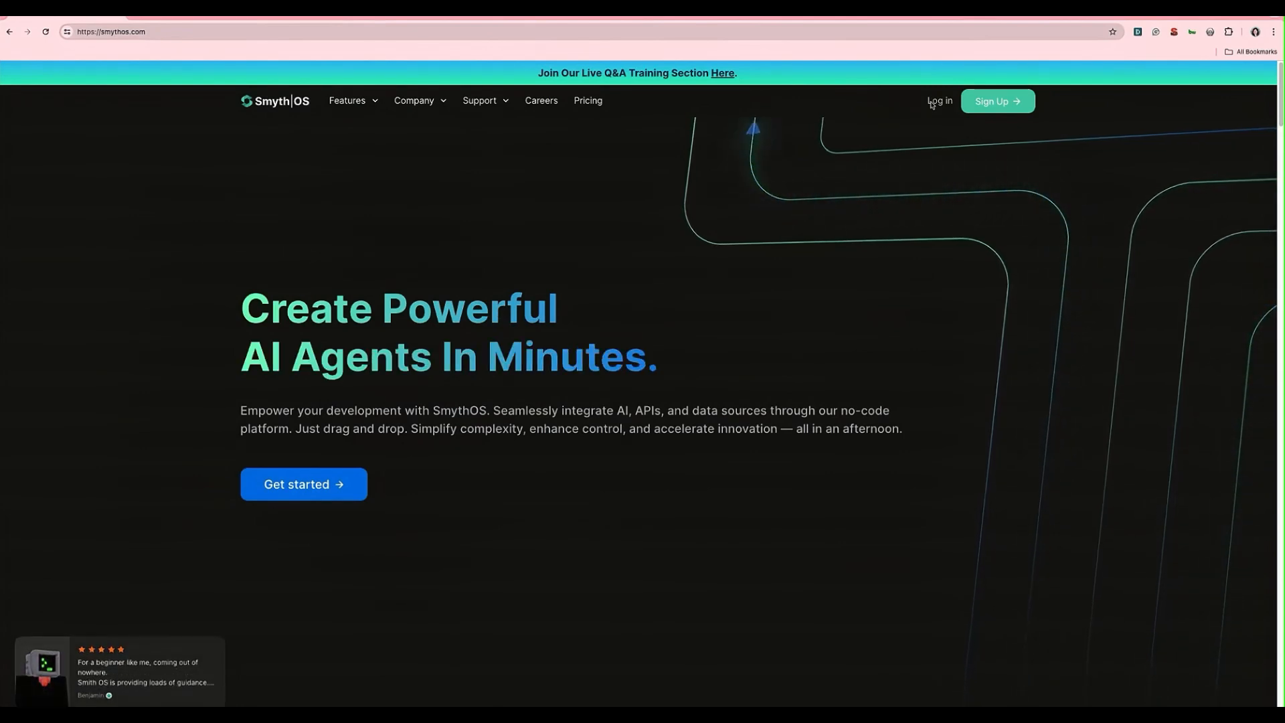
Log in to SmythOS and remix the Asana Tasks Manager agent template.
click(937, 101)
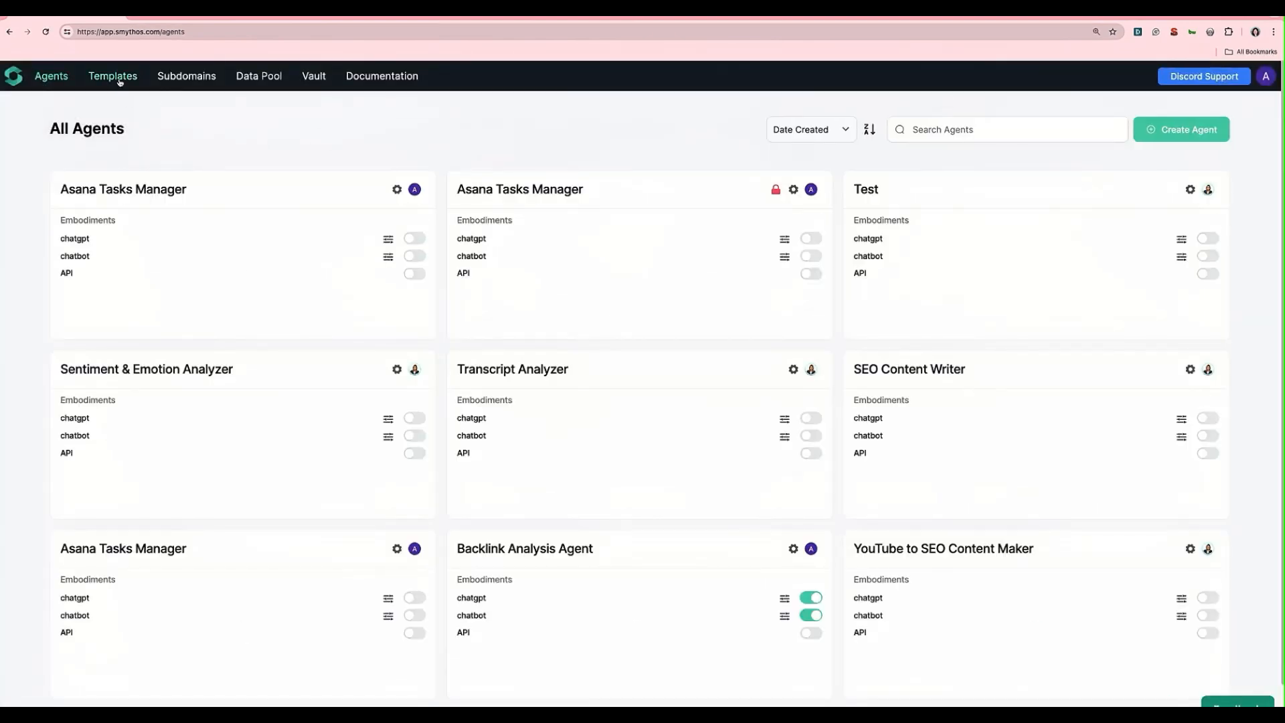
click(119, 81)
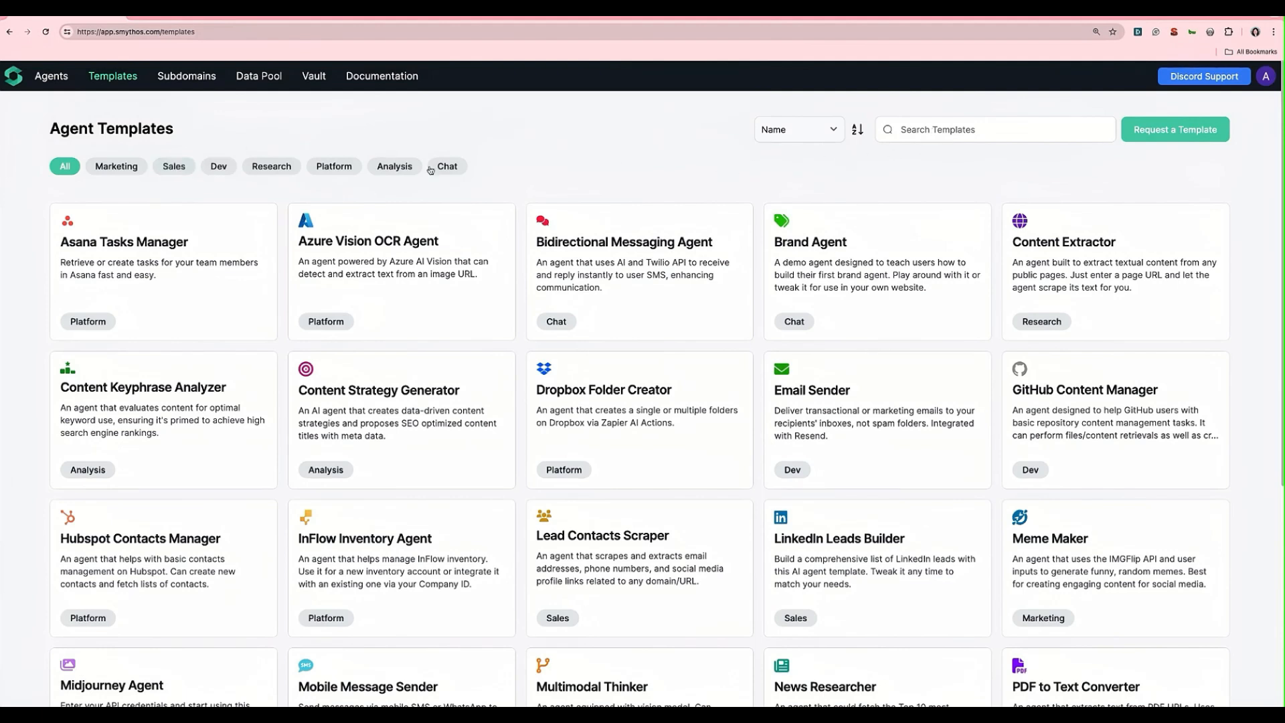
mouse_move(218, 243)
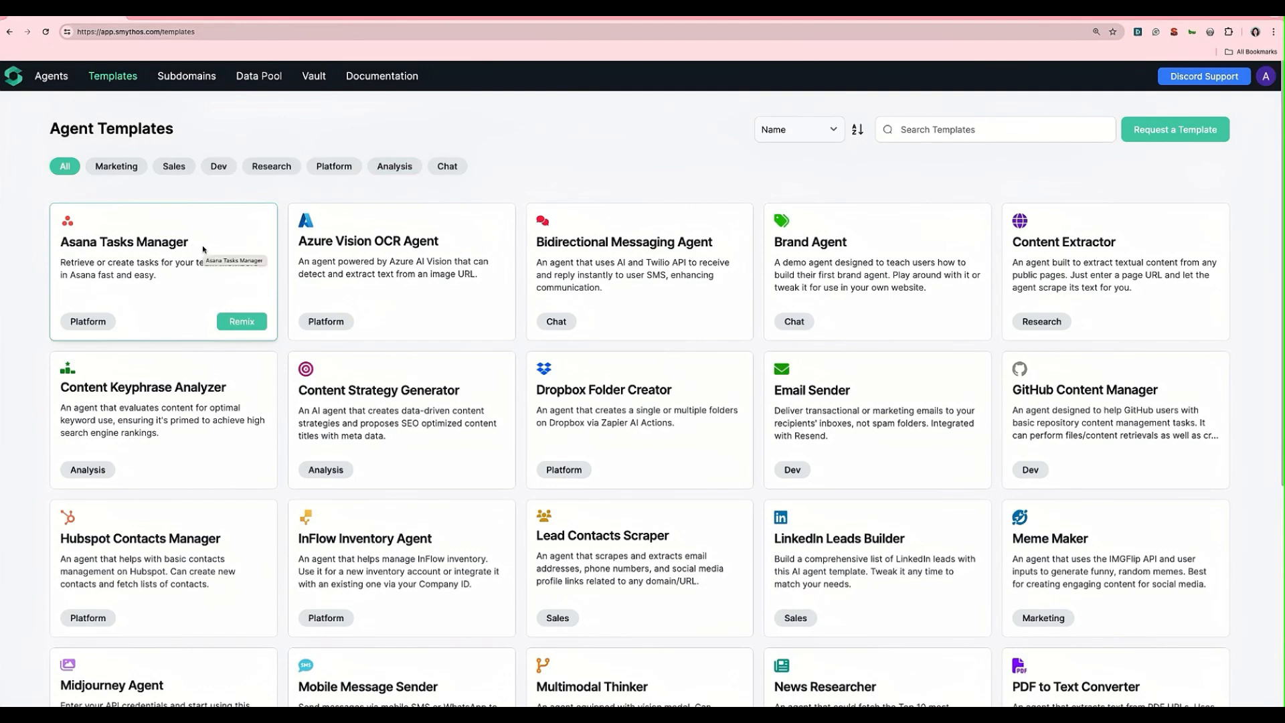
click(230, 324)
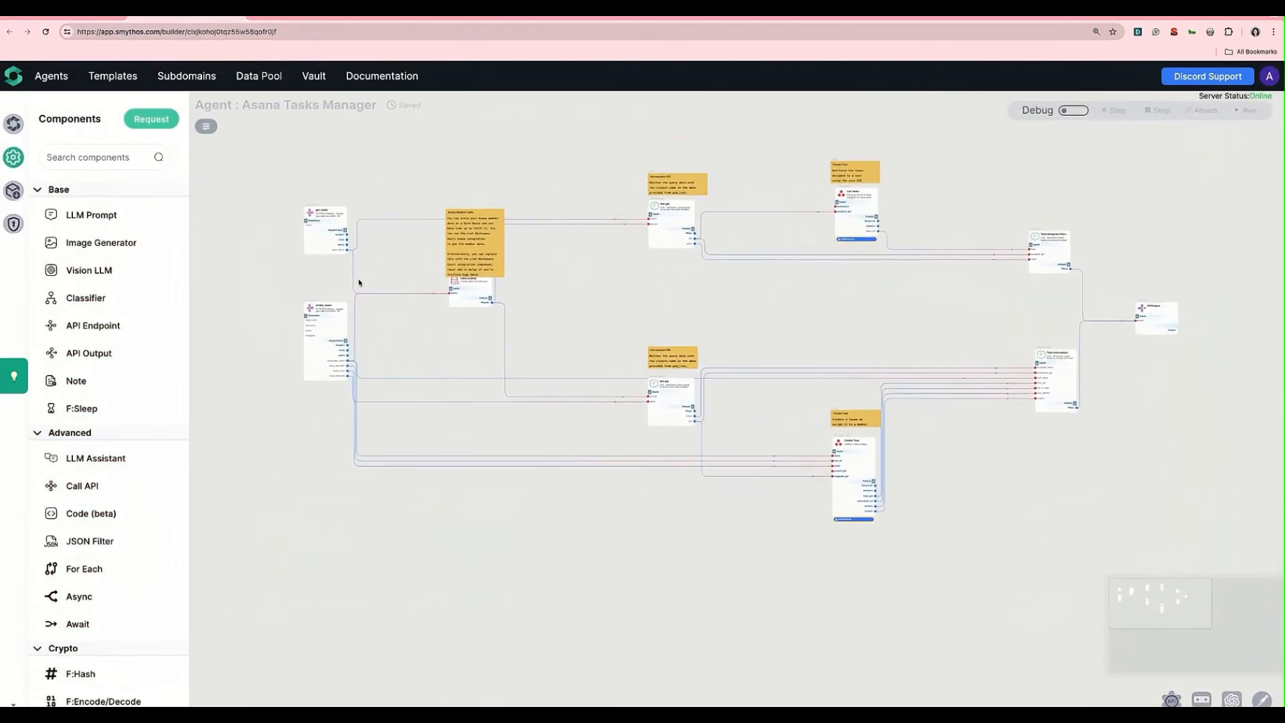
scroll(359, 283, up, 3)
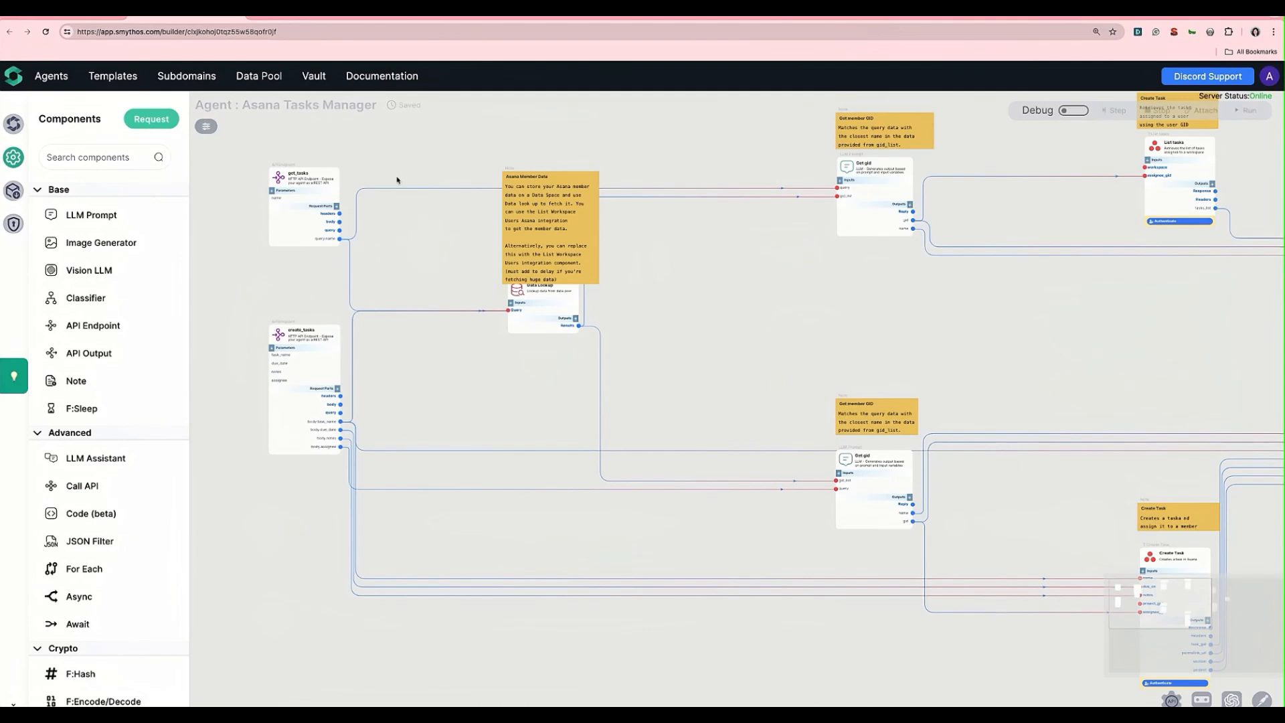
Switch to Asana and open the developer console from the account's app settings.
click(428, 17)
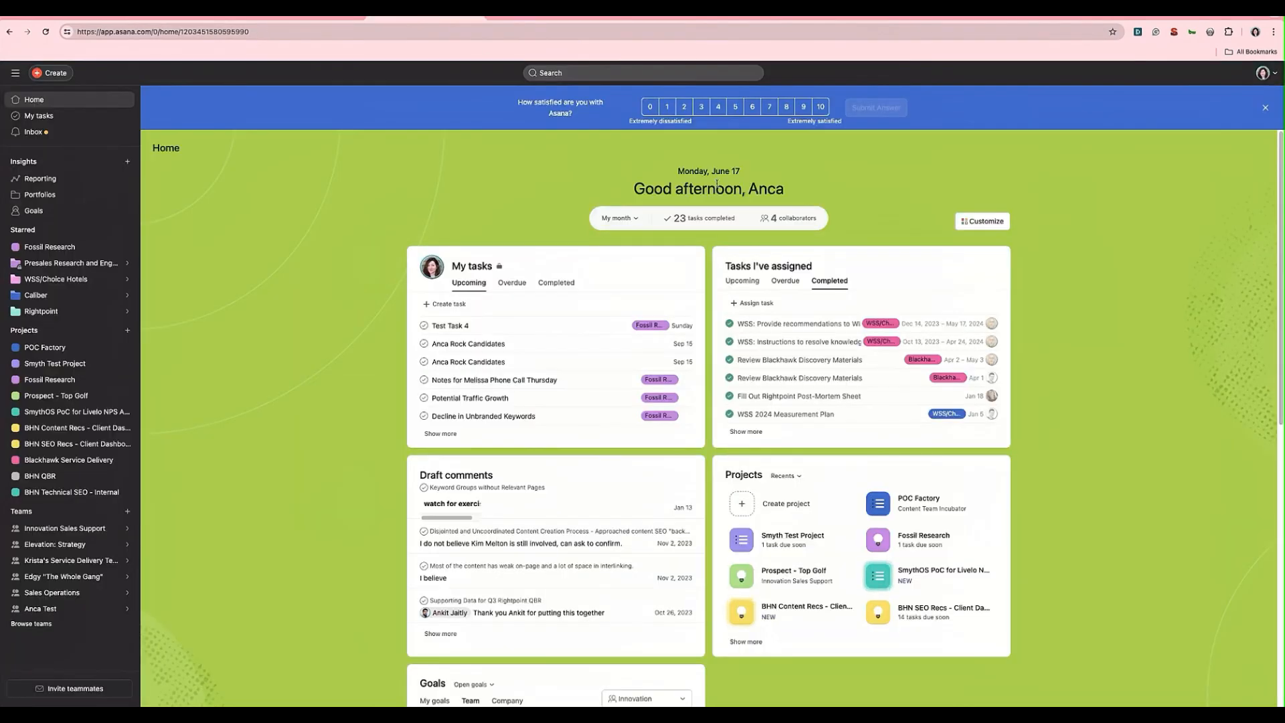
click(1261, 74)
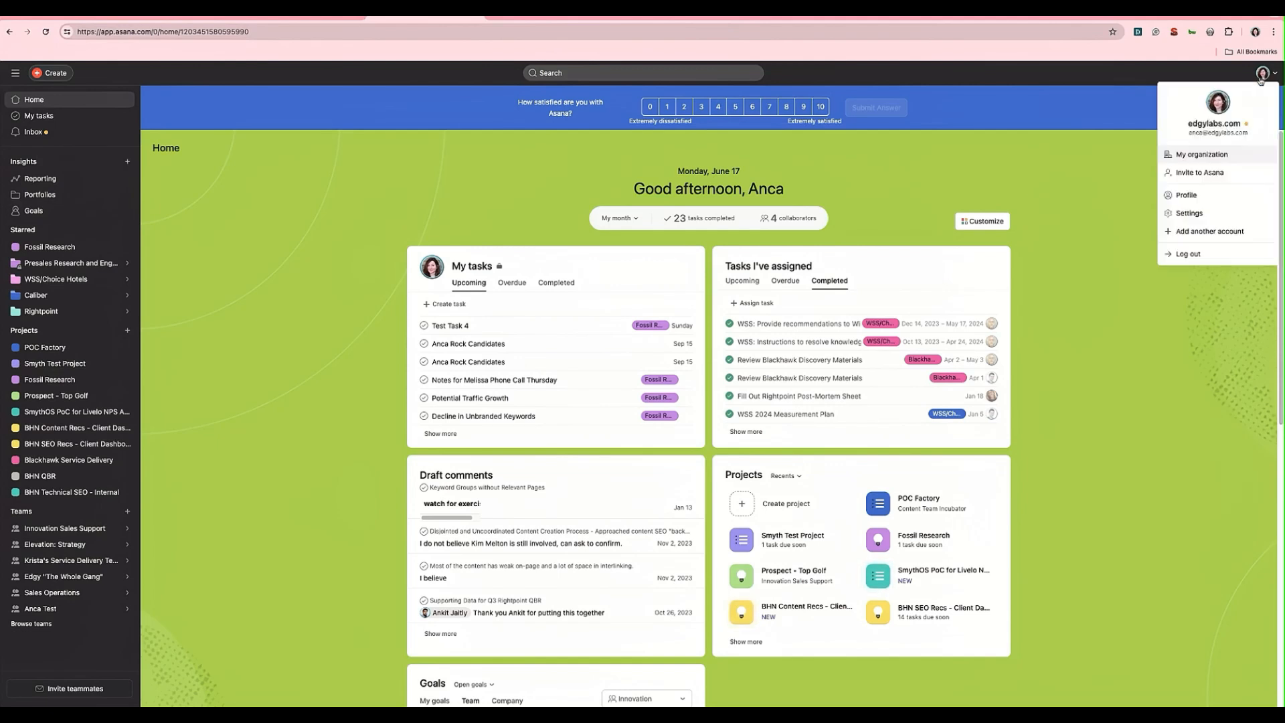
click(1190, 213)
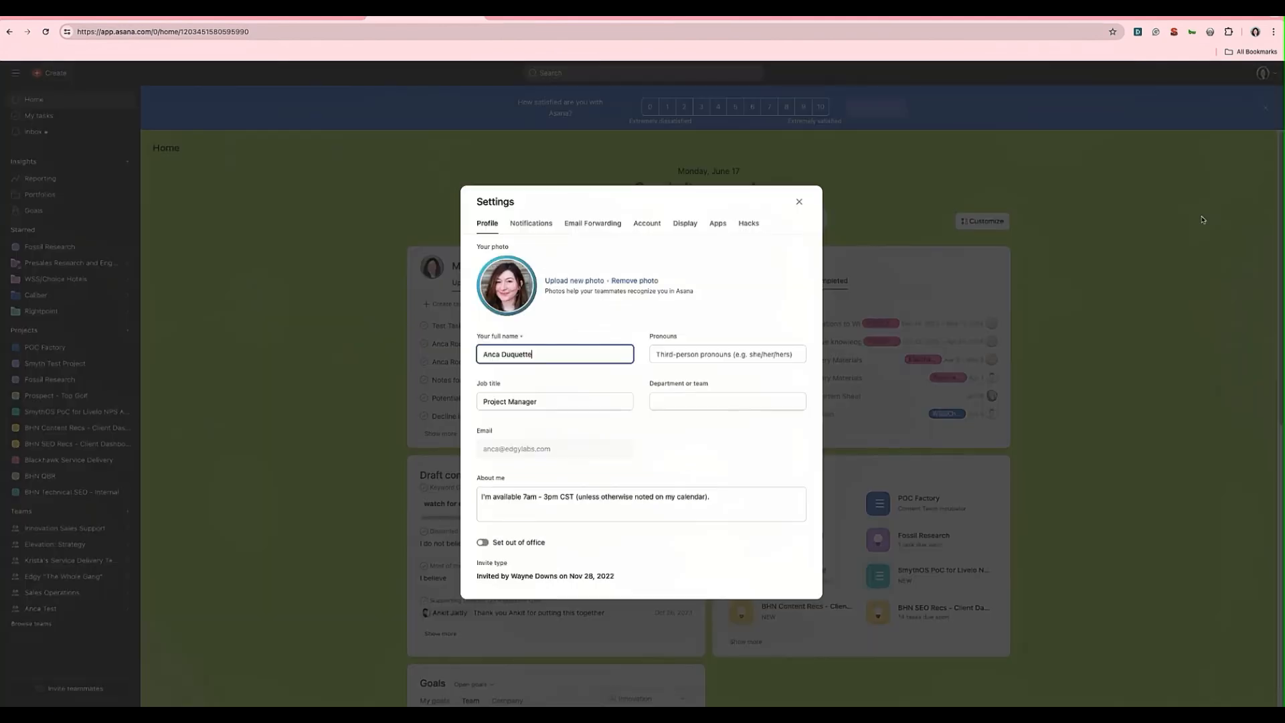
click(720, 230)
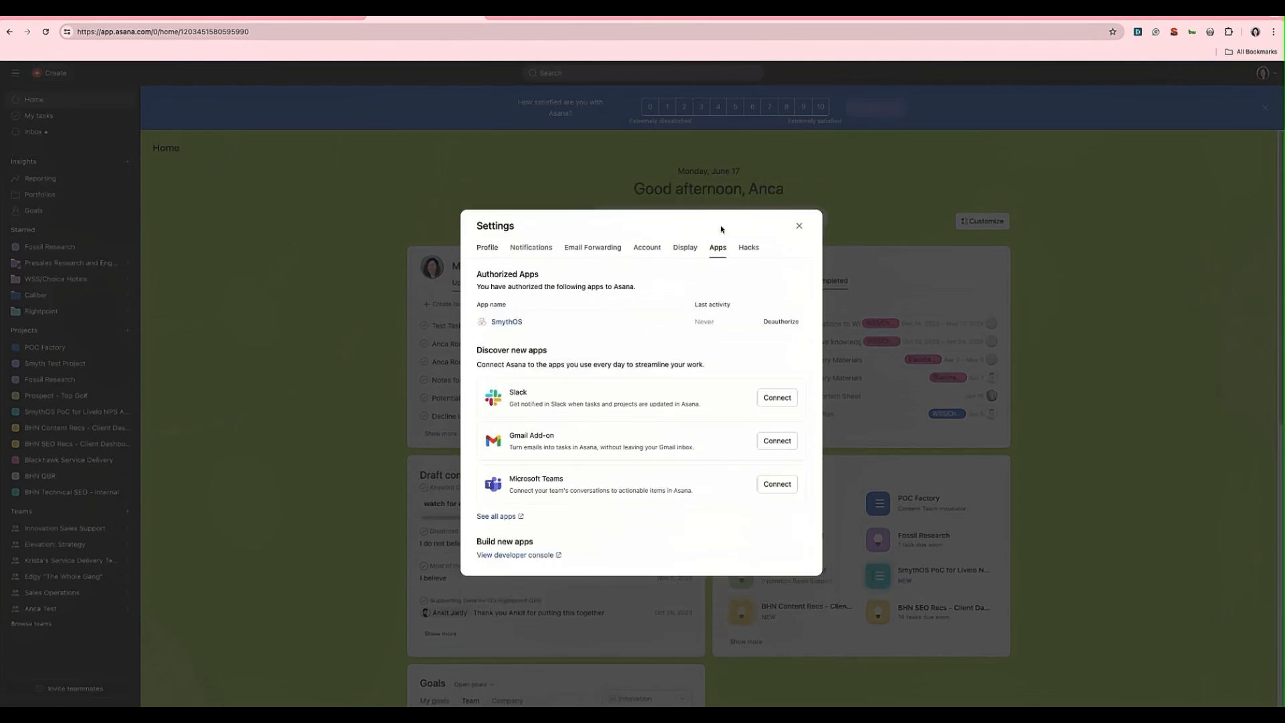
click(523, 557)
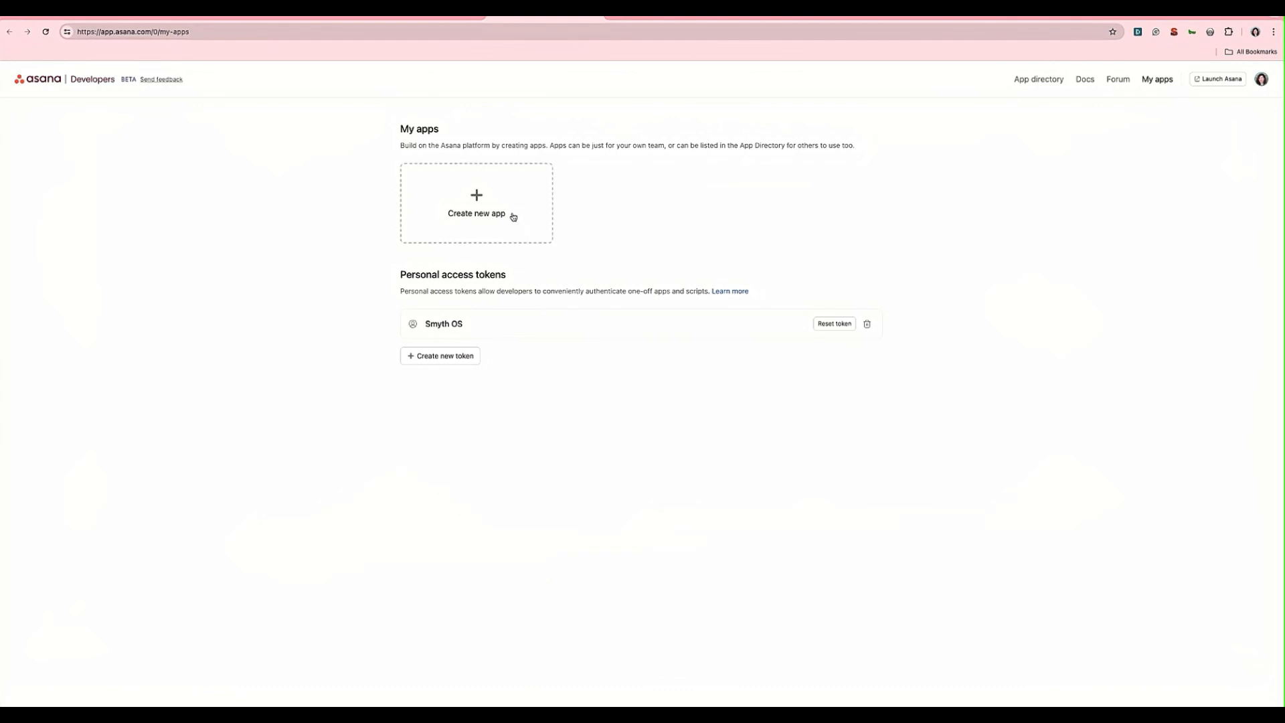
Create a new app named "Asana Task Manager Demo" for automating work in Asana, agreeing to the Asana API Terms.
click(513, 215)
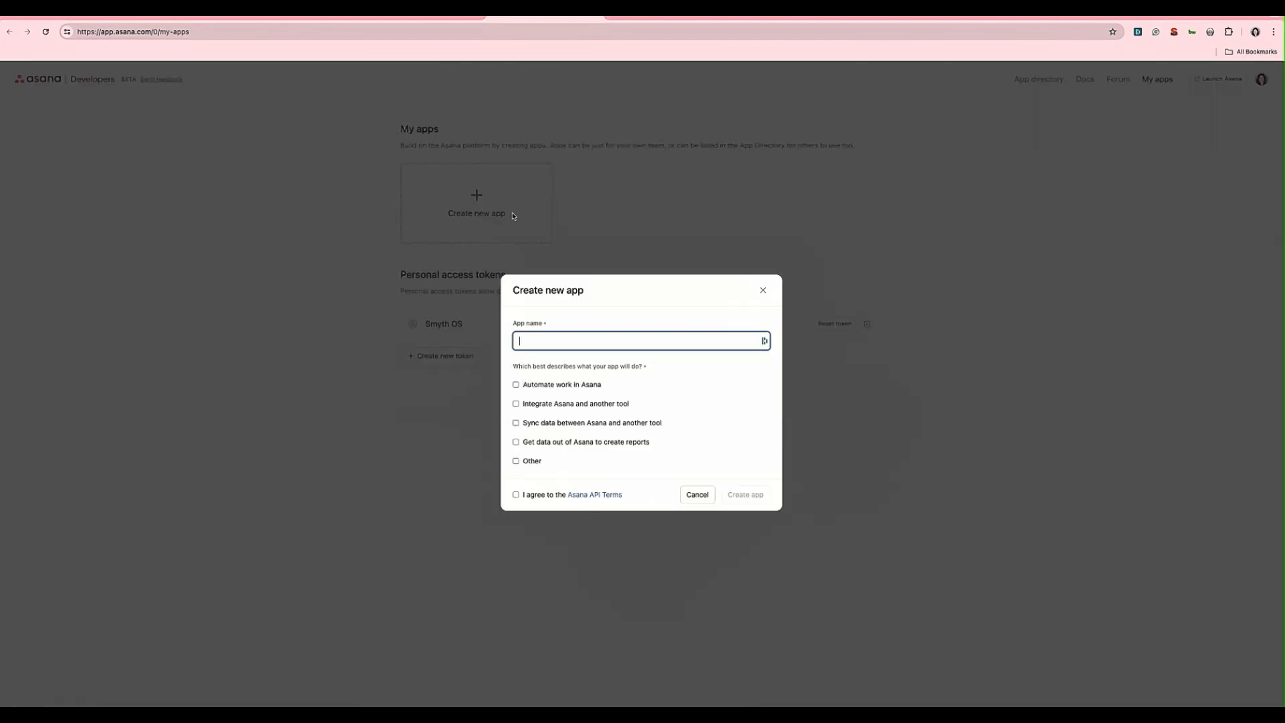
text(Asana Task Manager)
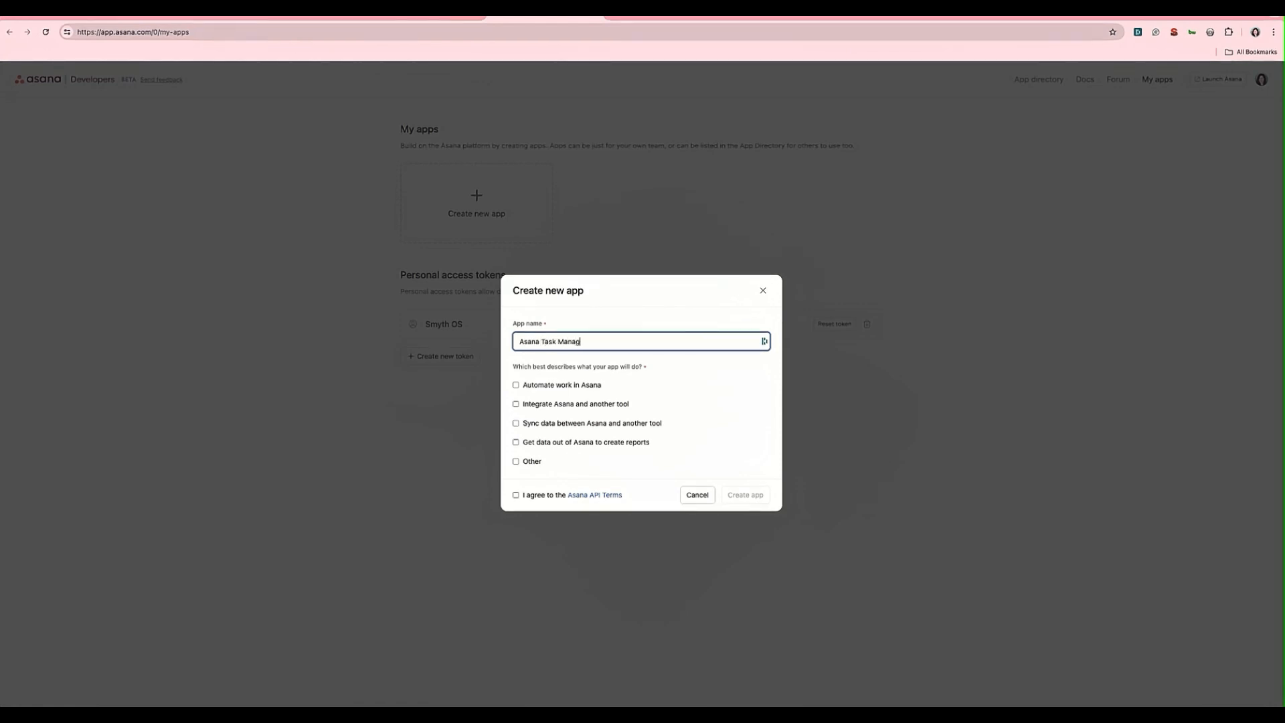
text( Demo)
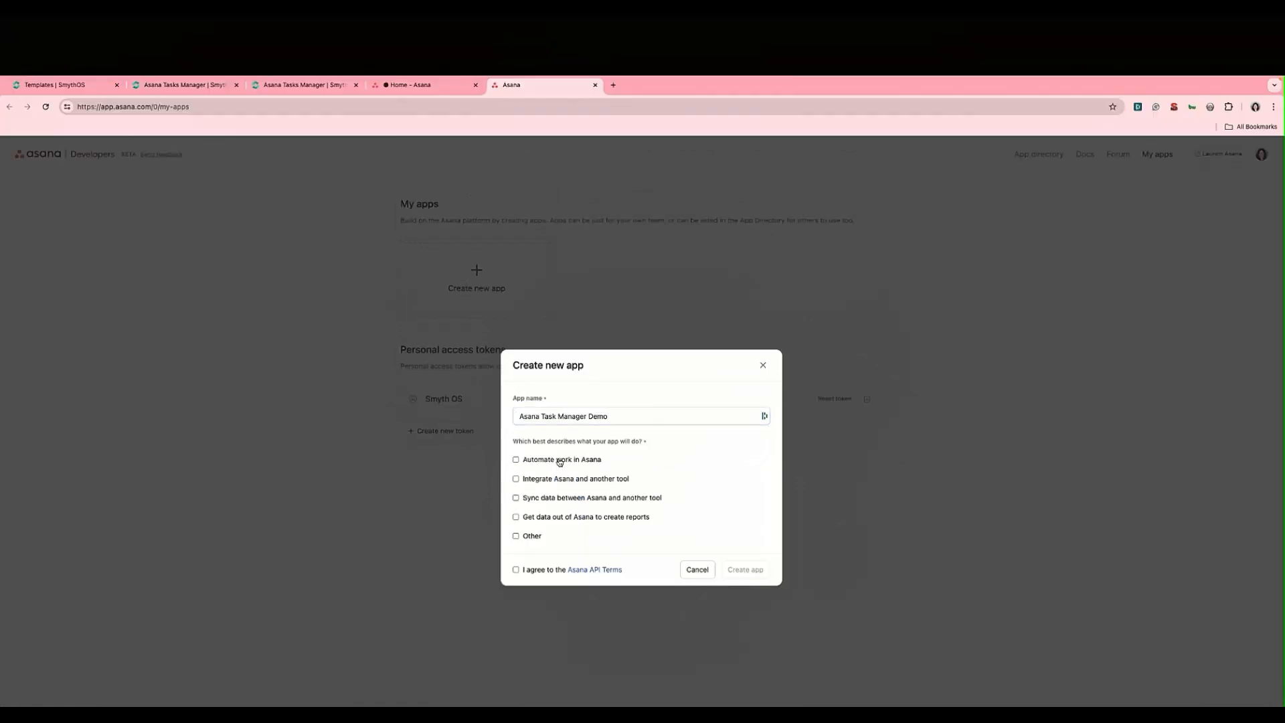
click(515, 384)
click(523, 571)
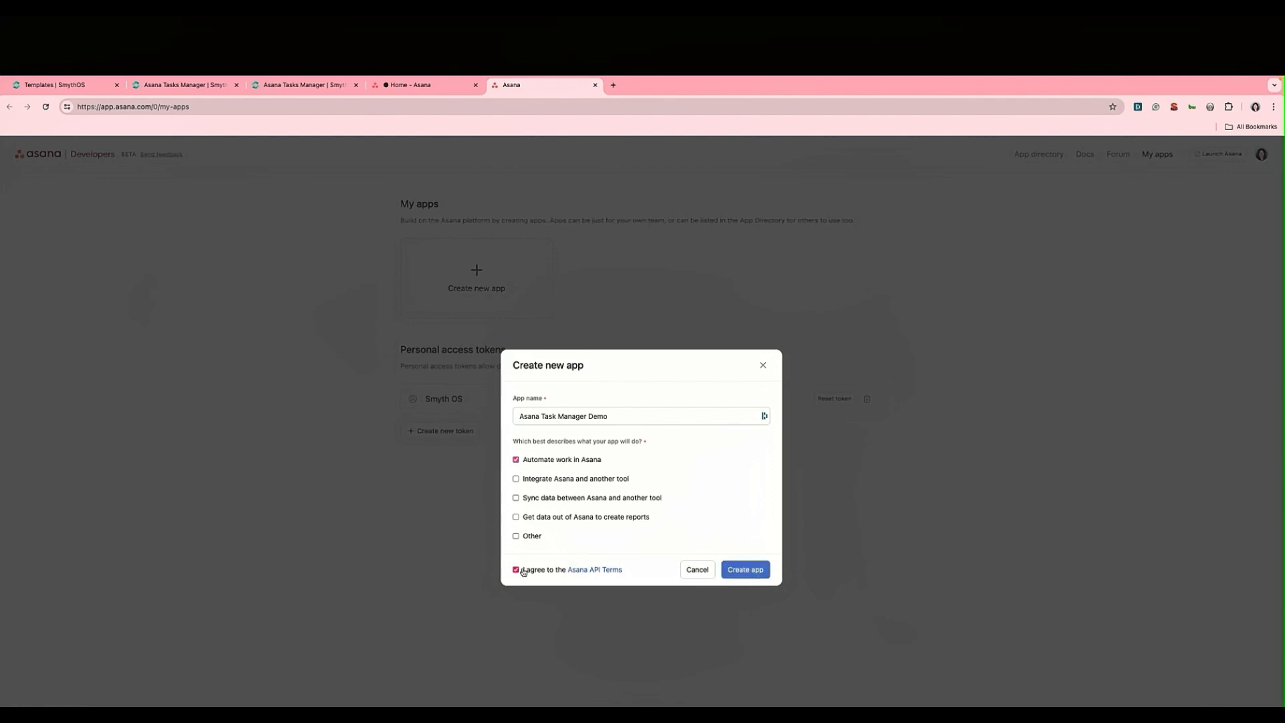
click(767, 572)
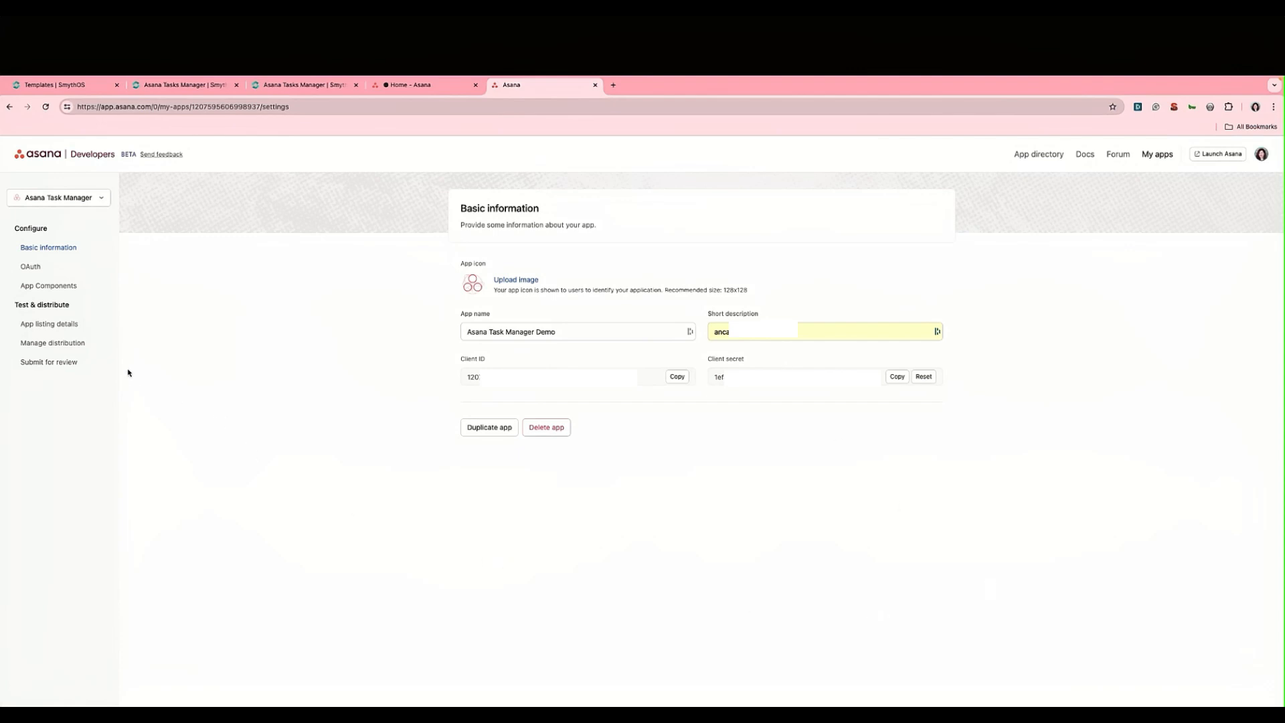
click(33, 268)
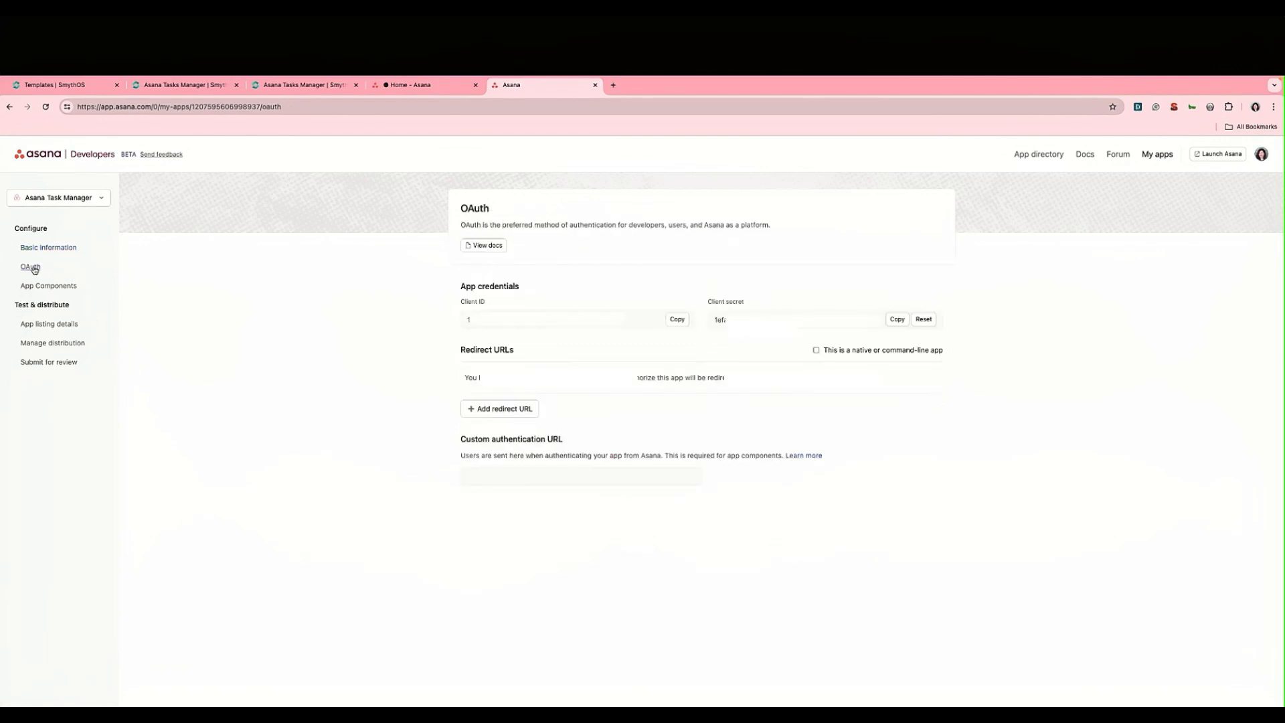
click(510, 410)
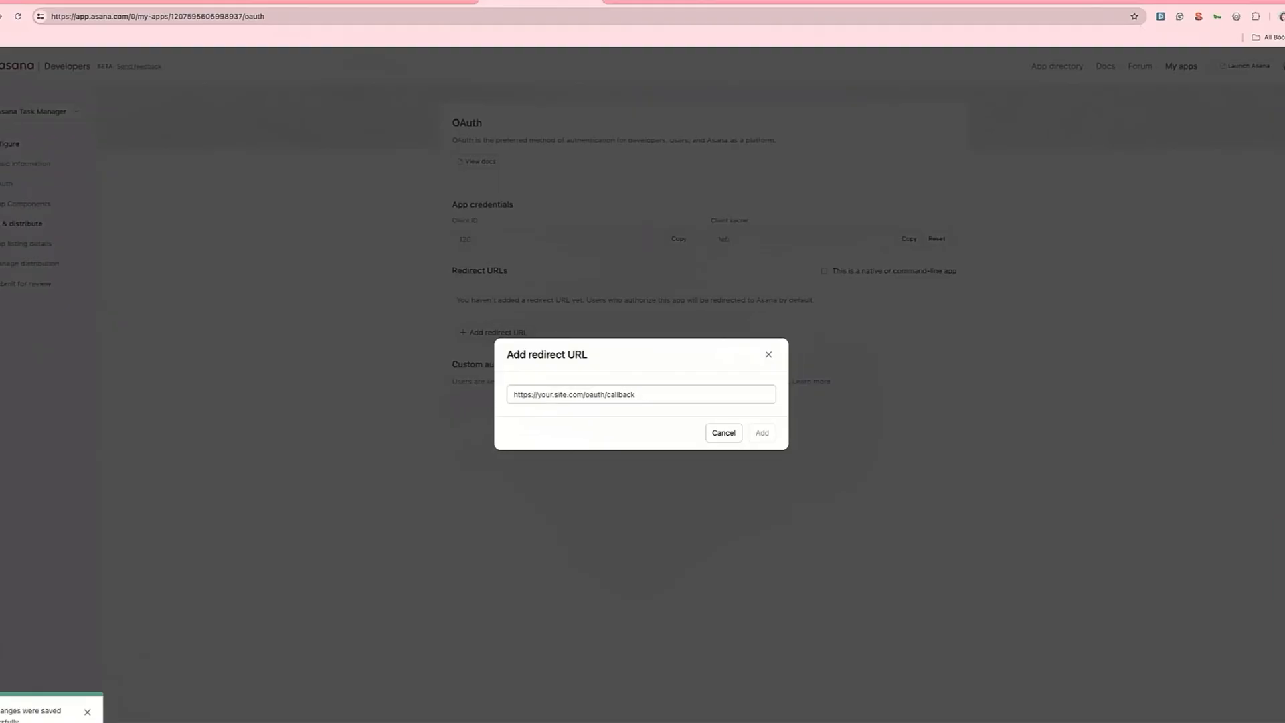
click(534, 396)
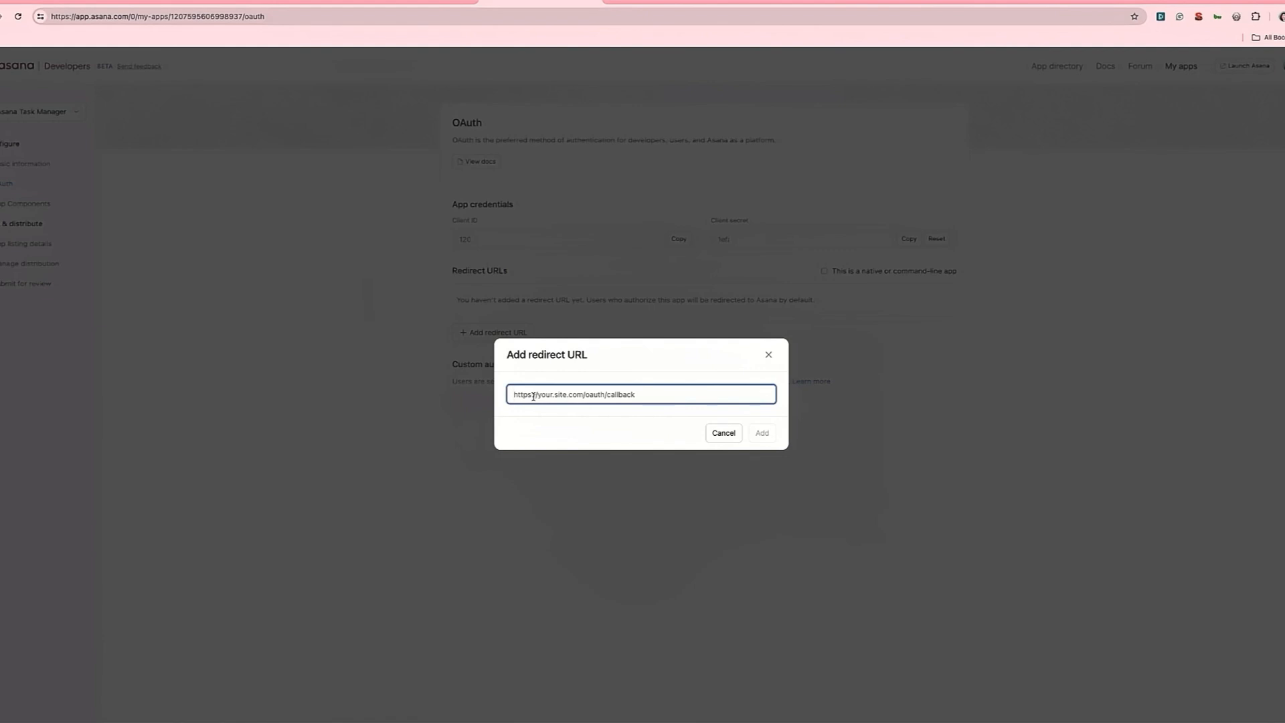
text(https://app.smythos.com/oauth/oauth2/callback)
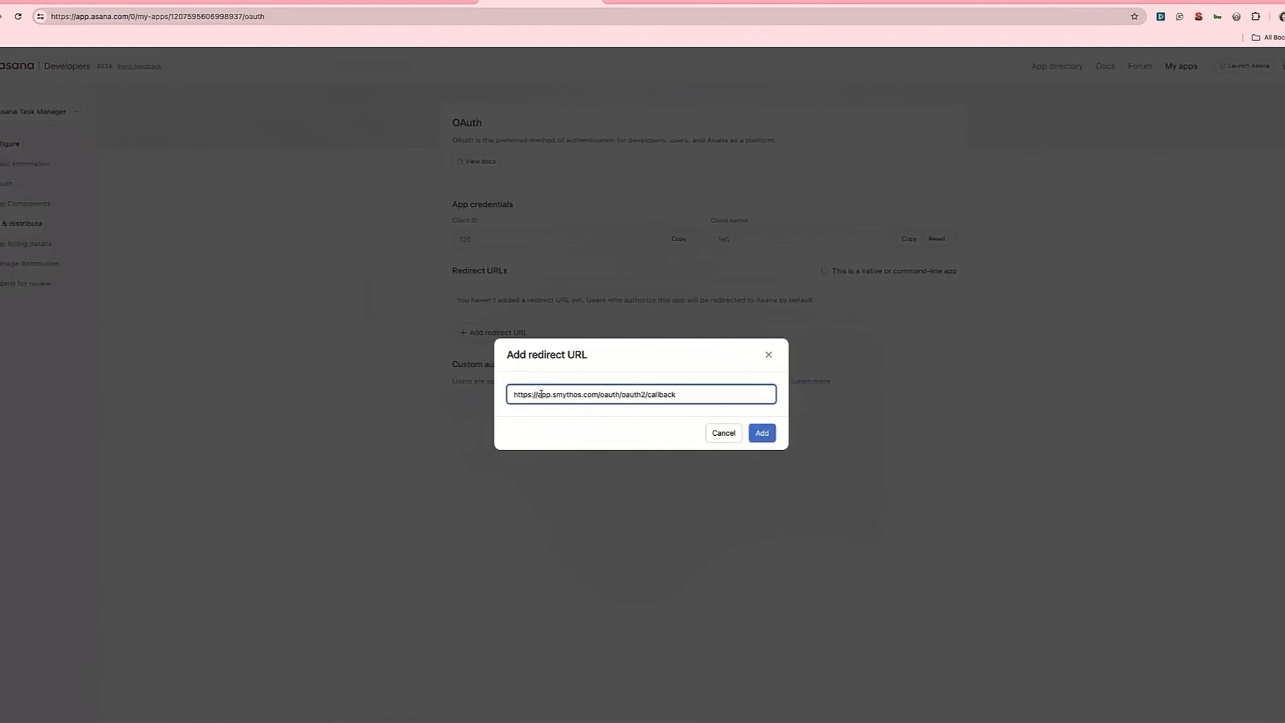
click(769, 435)
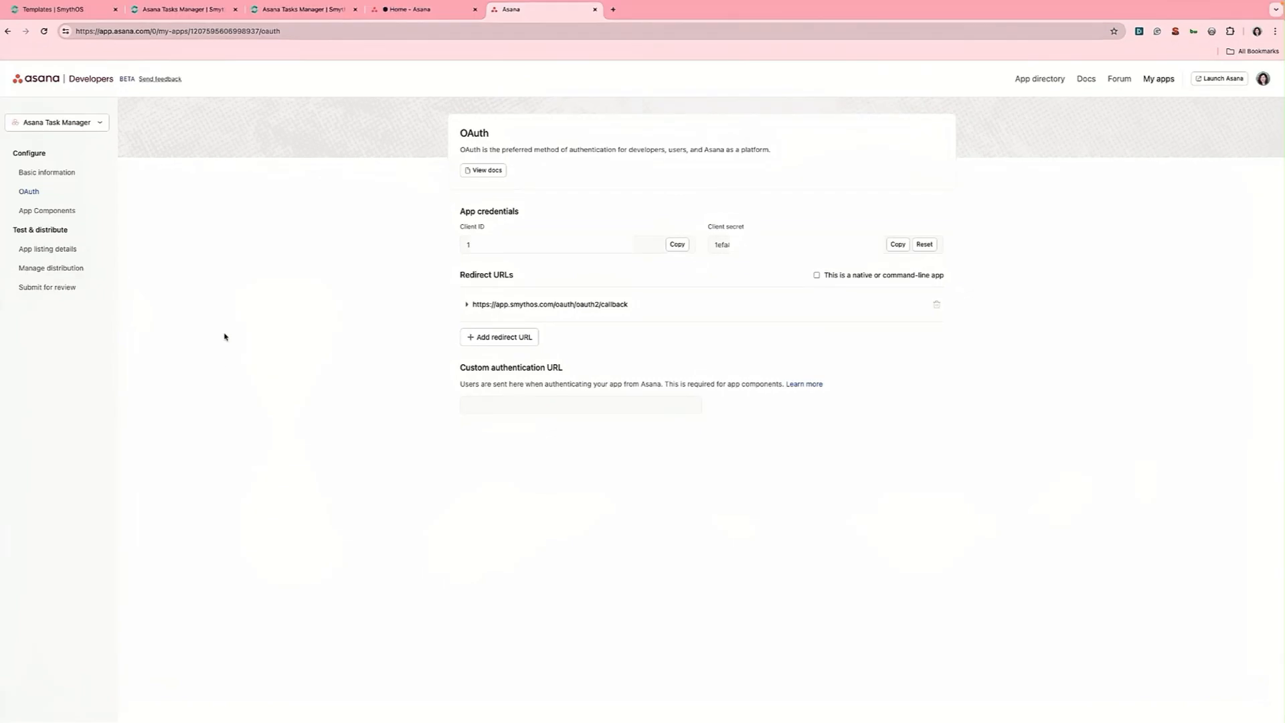
Set the app's distribution method to Any workspace and save the changes.
click(72, 269)
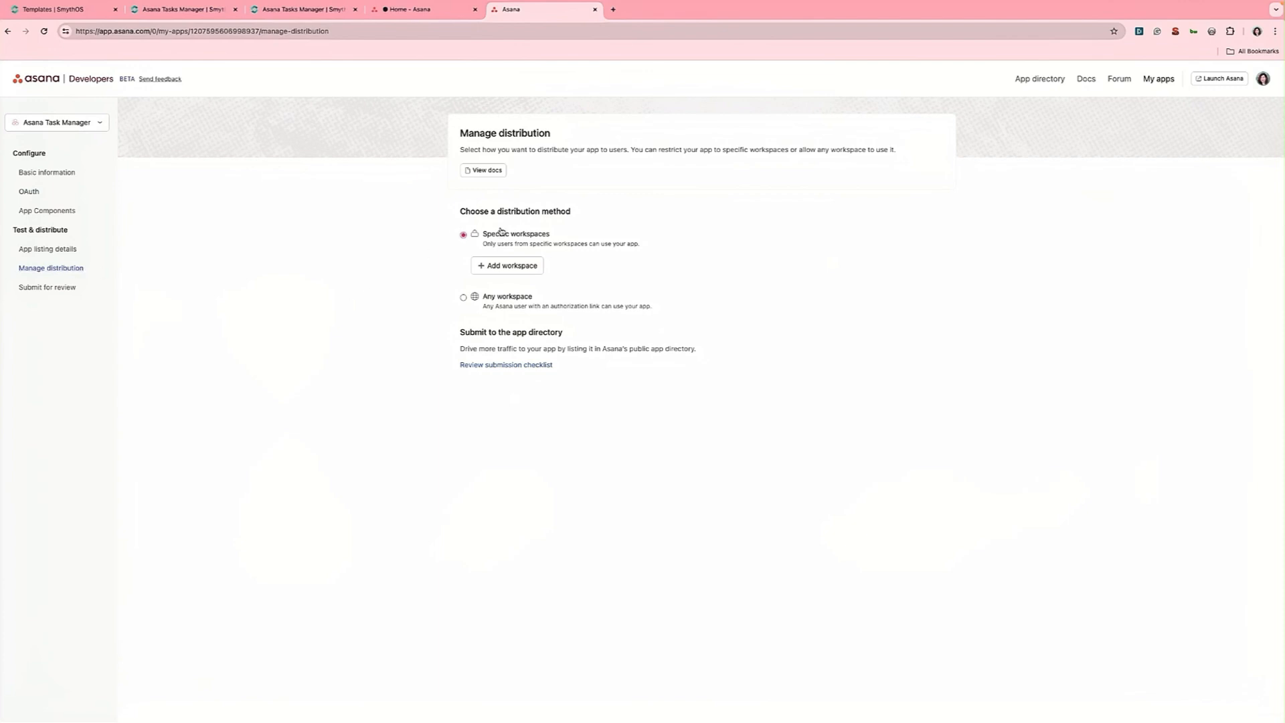
click(497, 297)
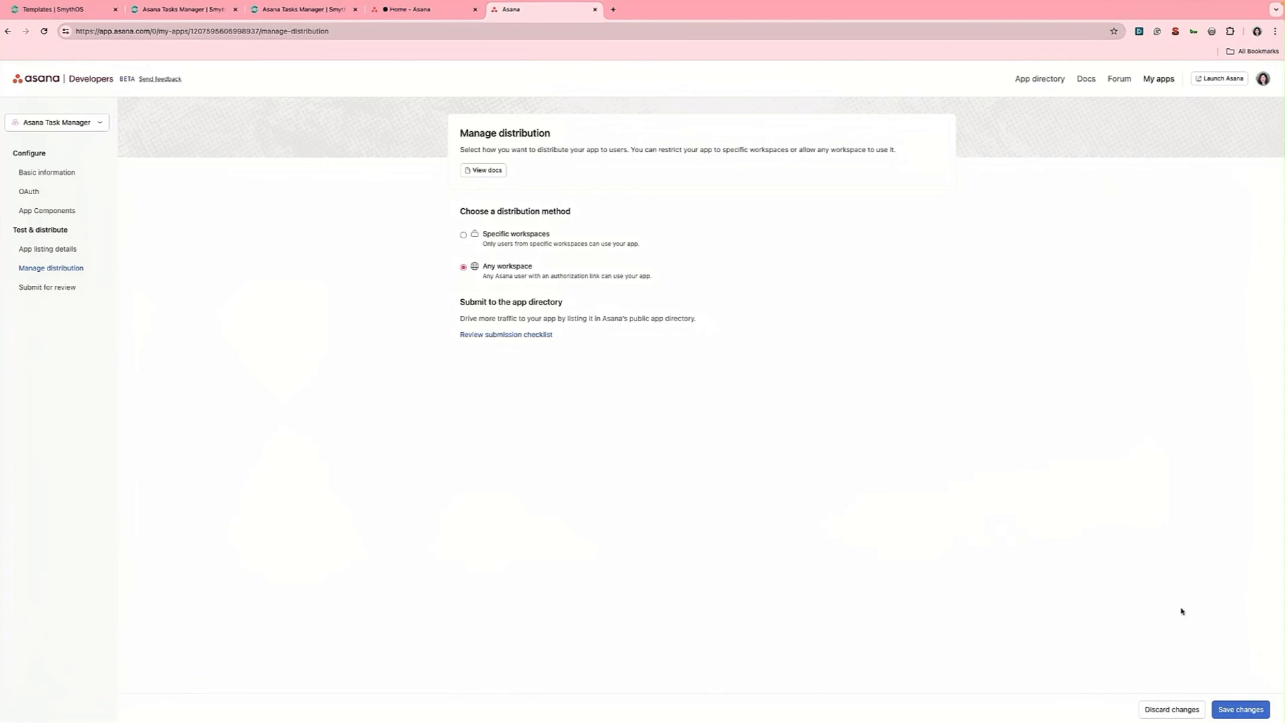
click(1238, 711)
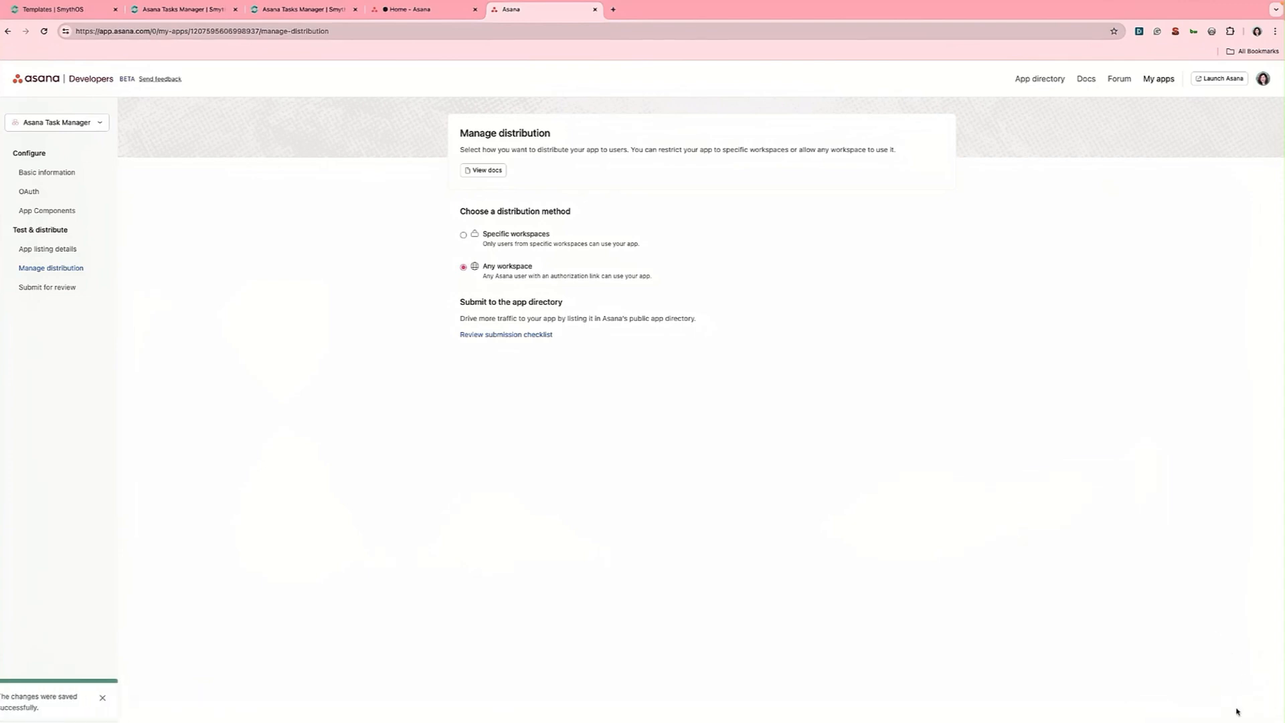
Switch to the Asana Tasks Manager agent in SmythOS and open its agent variables for the workspace and project gid.
click(180, 9)
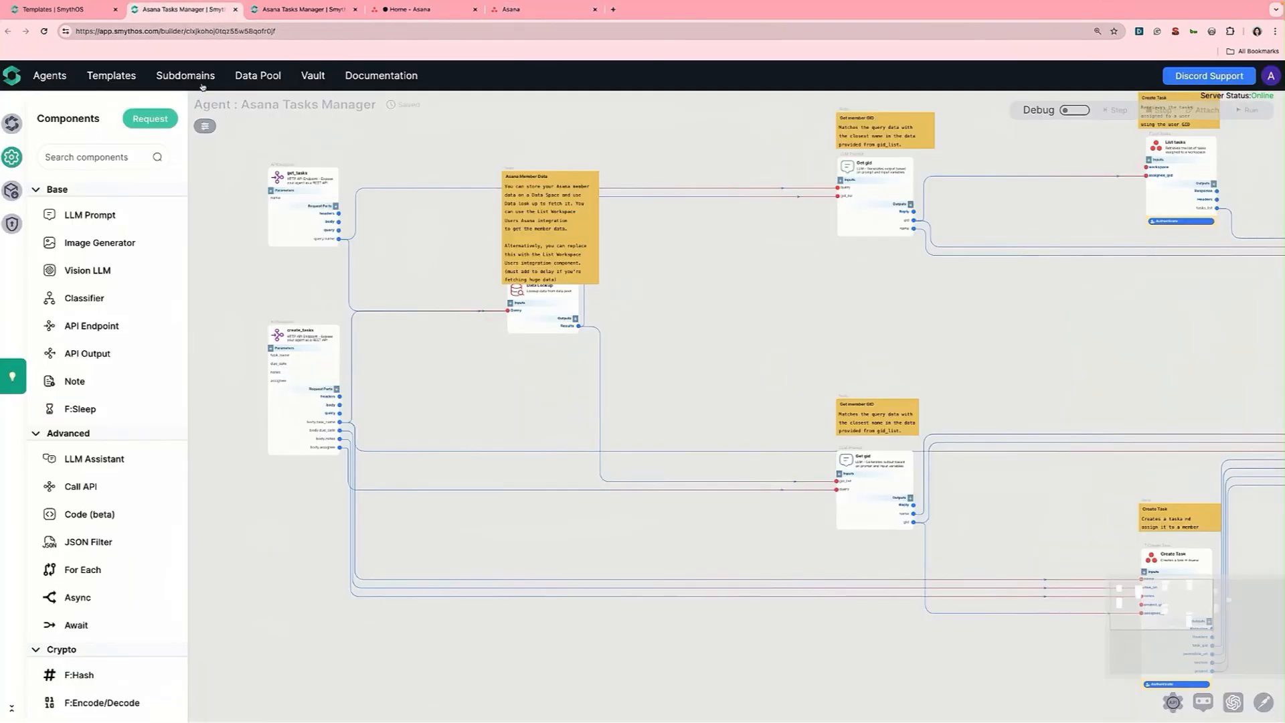
click(205, 126)
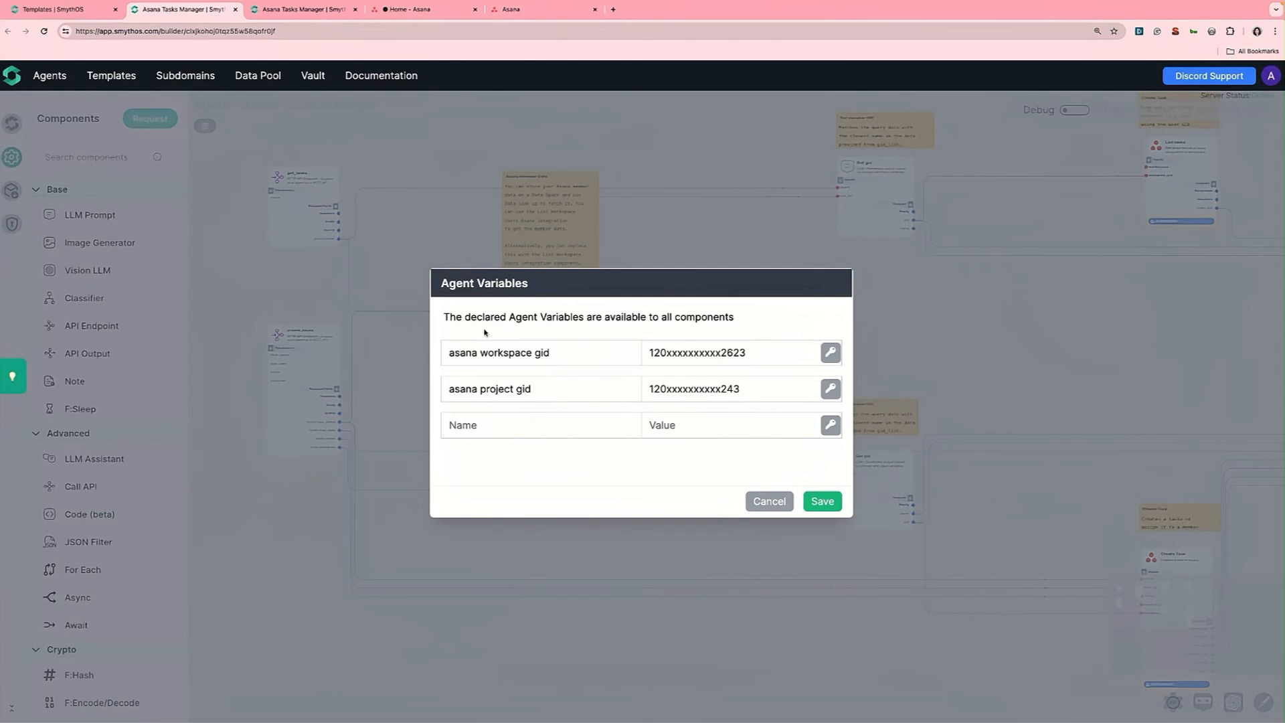
click(536, 352)
triple_click(560, 353)
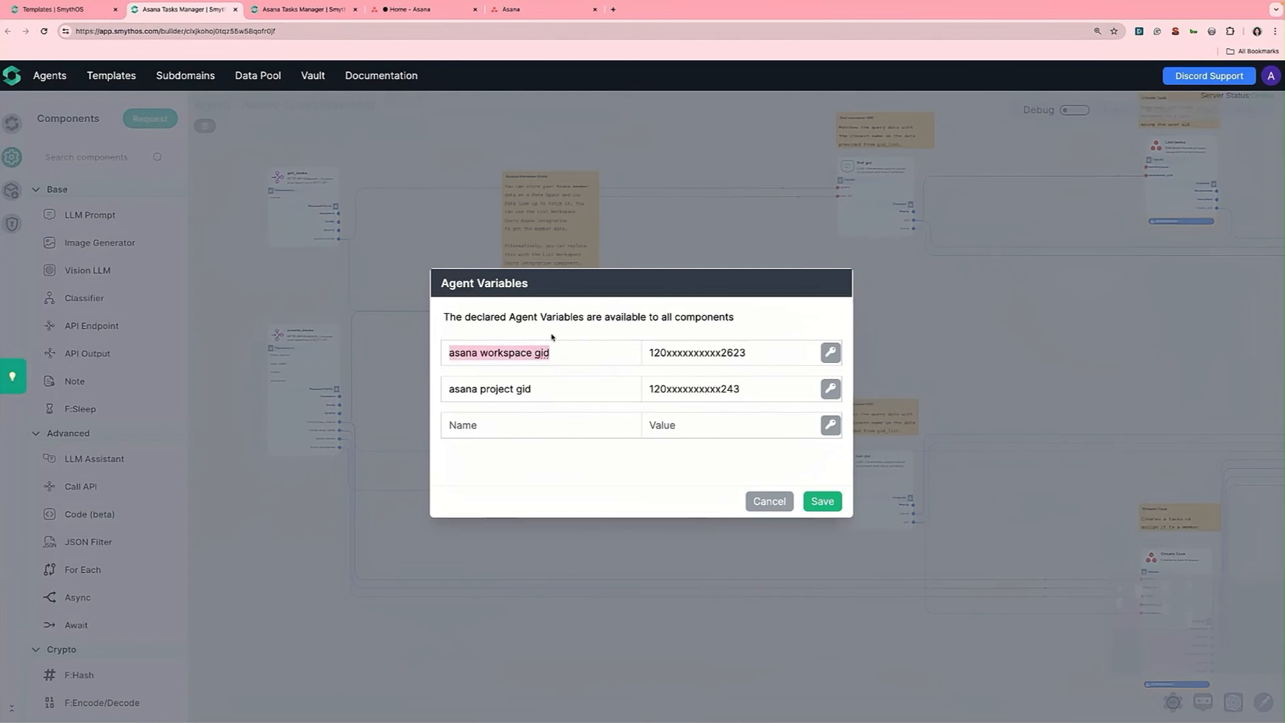
click(542, 388)
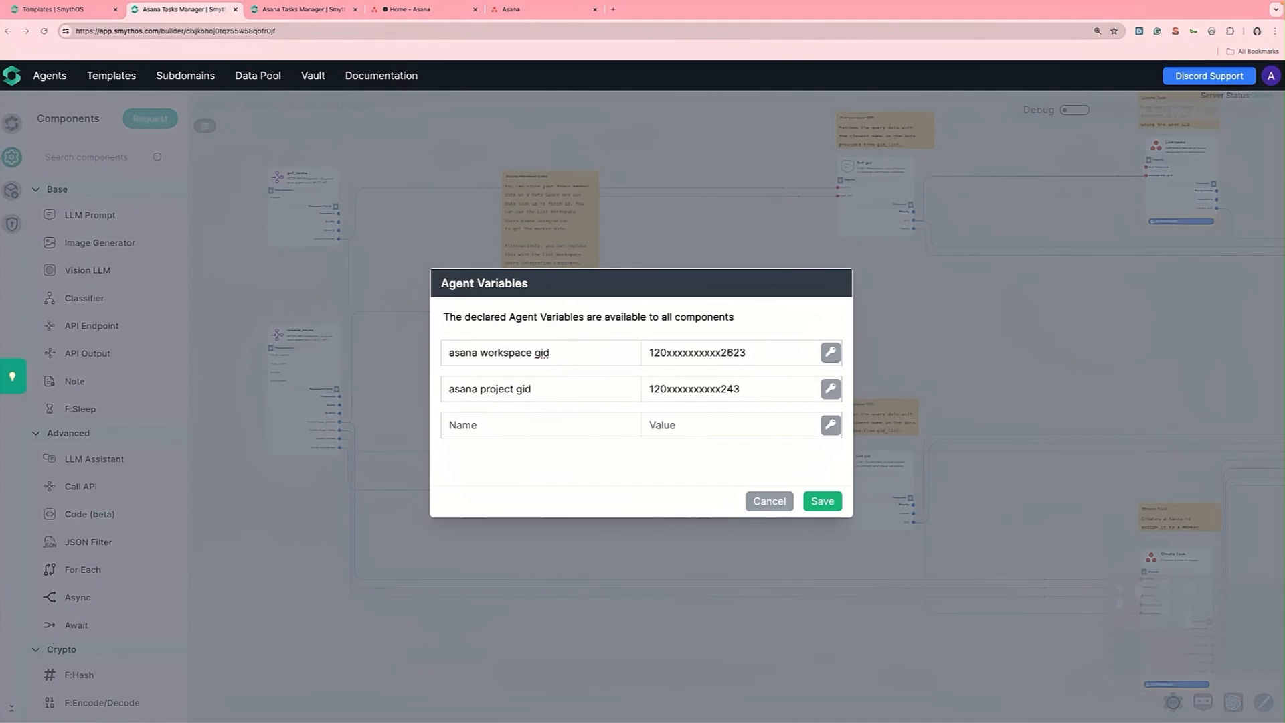
click(614, 9)
text(https://app.asana.com/api/1.0/workspaces)
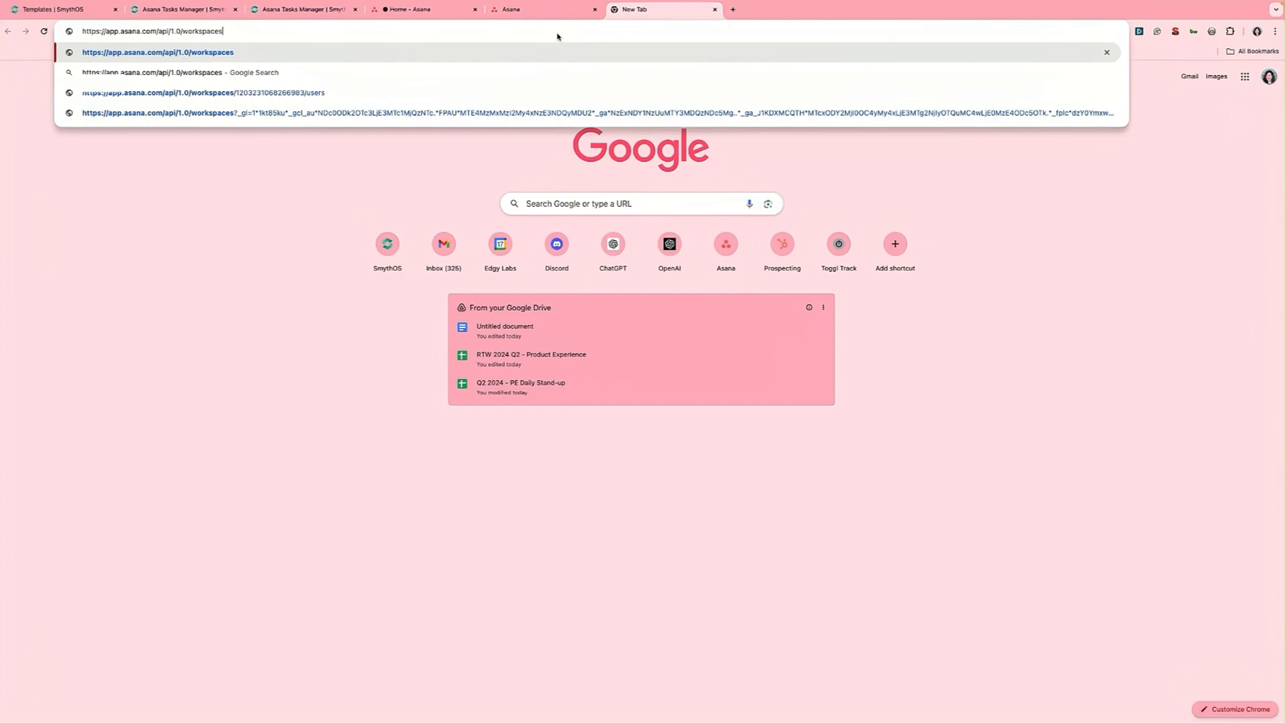
key(Return)
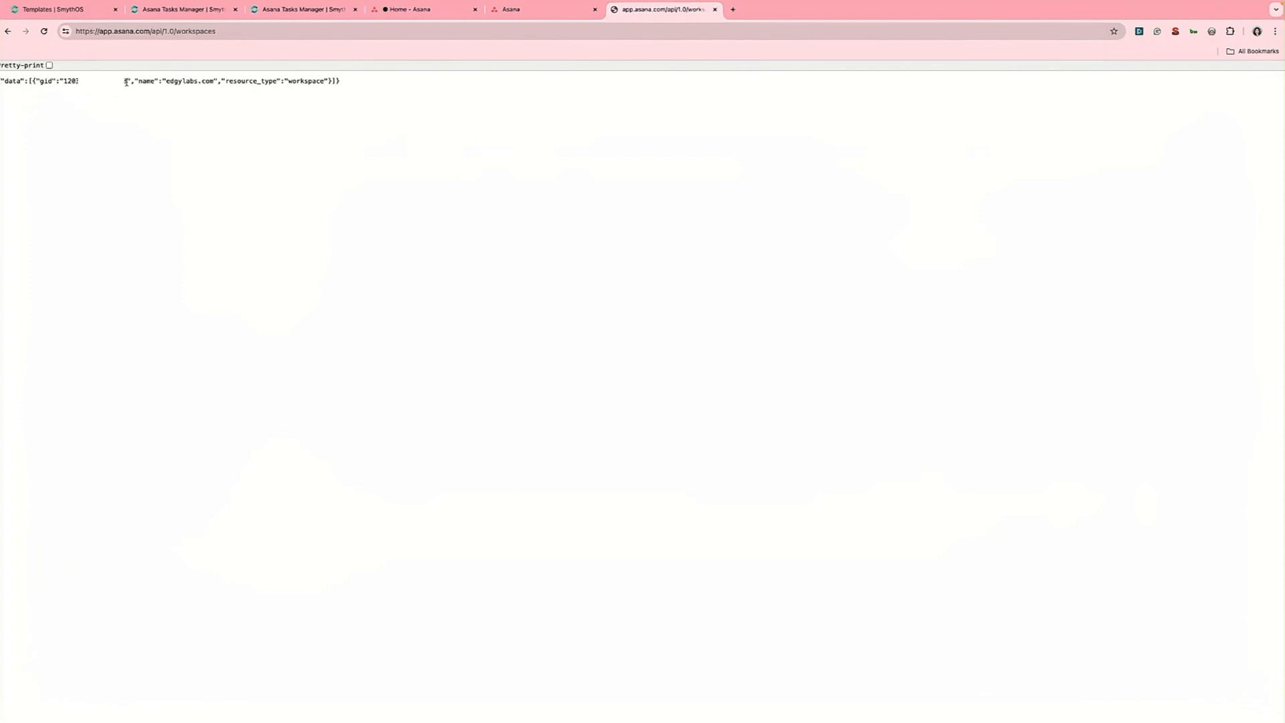
right_click(74, 81)
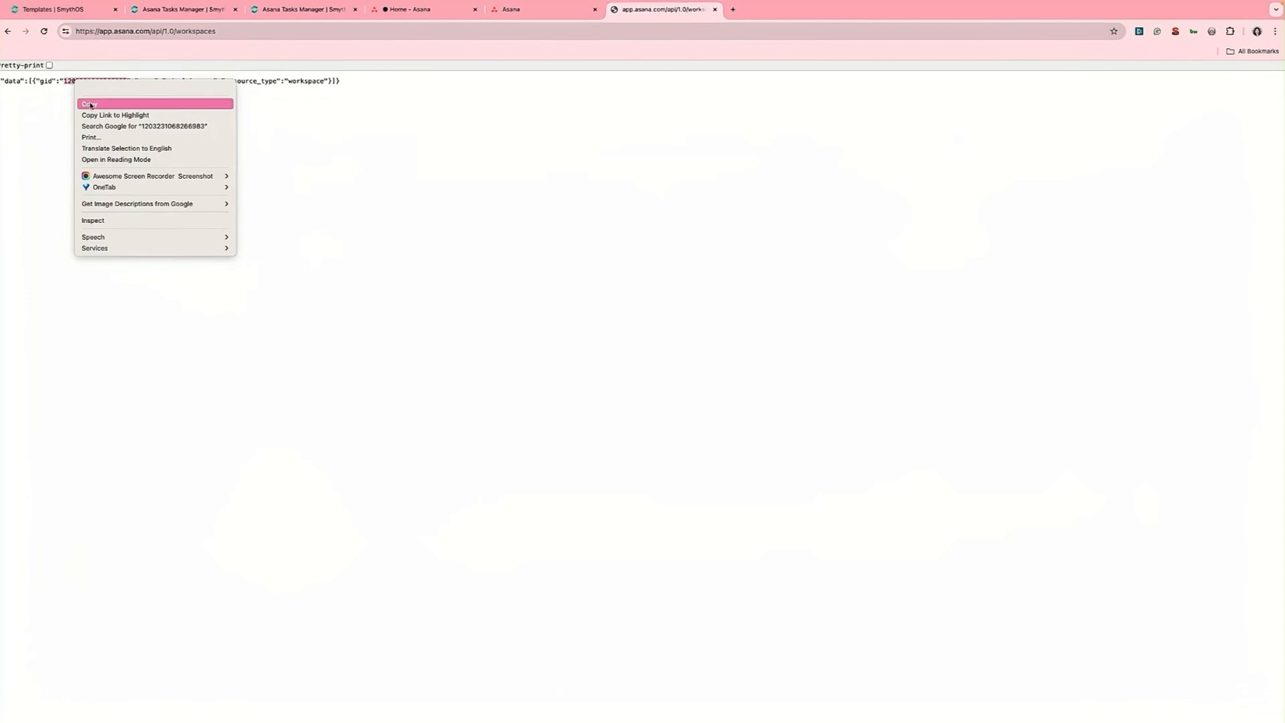
click(86, 104)
Replace the placeholder value of the asana workspace gid agent variable in SmythOS with the copied workspace gid.
click(181, 9)
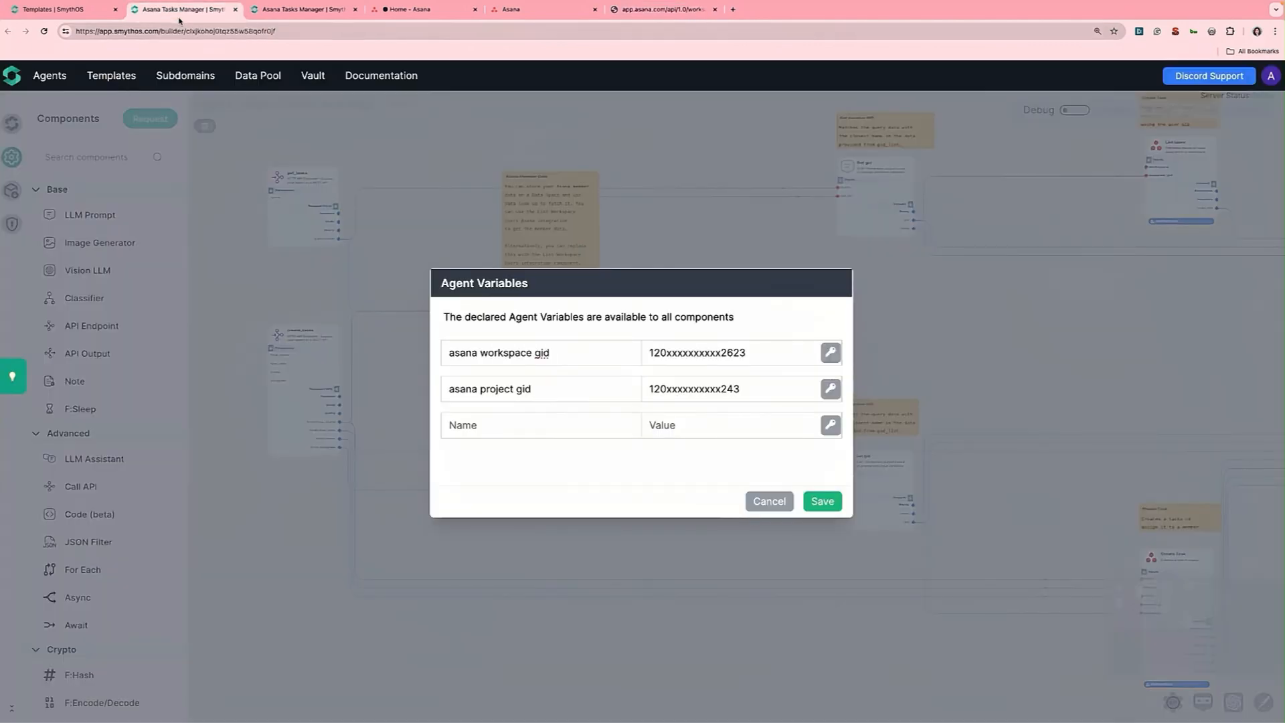
double_click(759, 354)
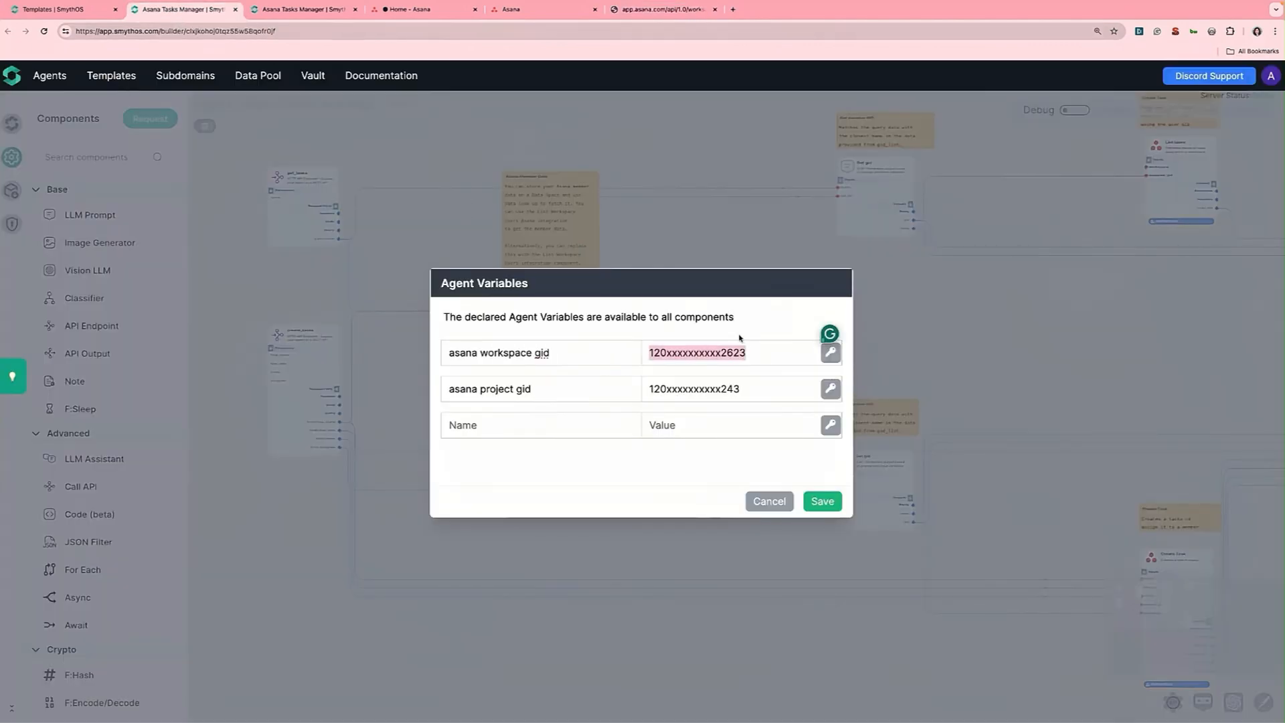
key(ctrl+v)
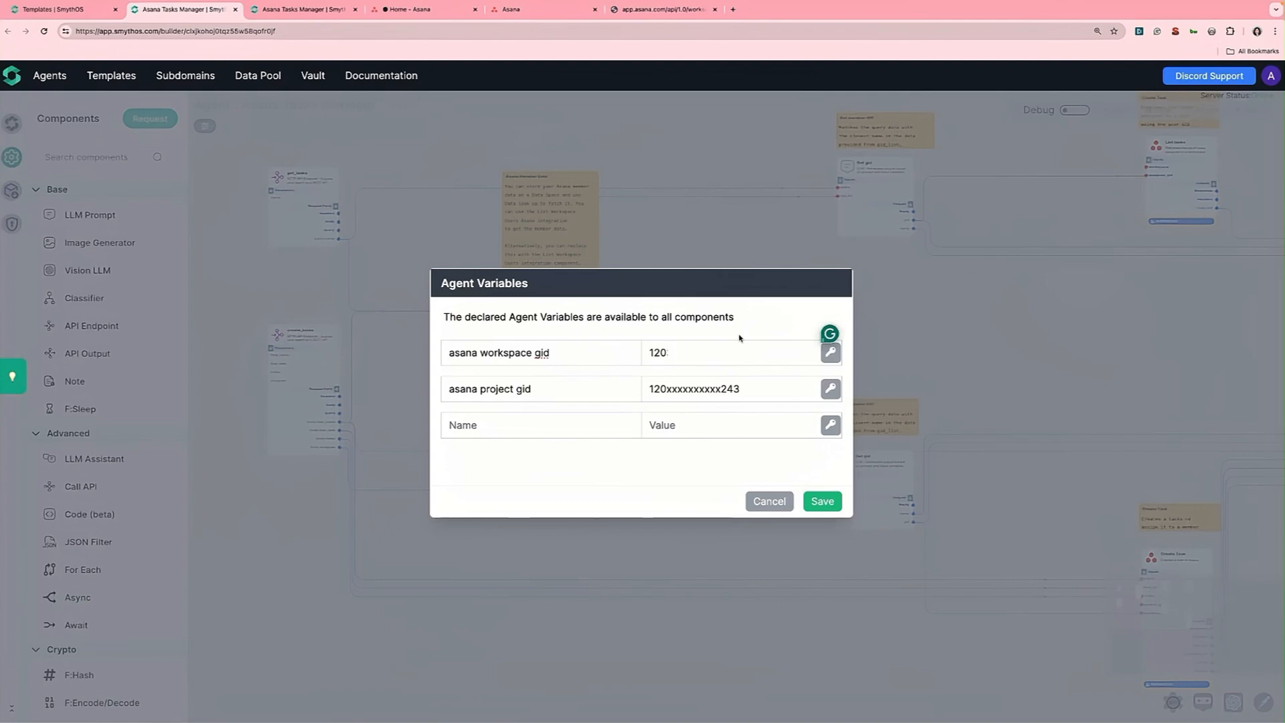
click(749, 388)
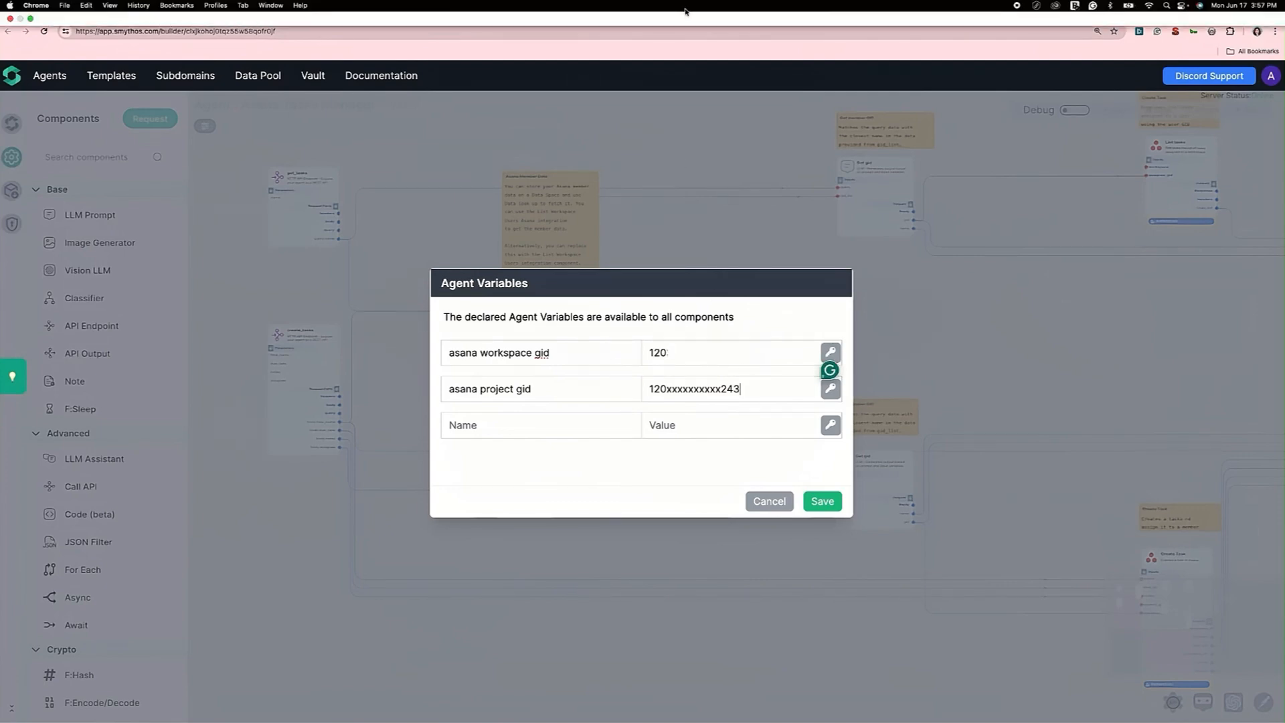
click(684, 16)
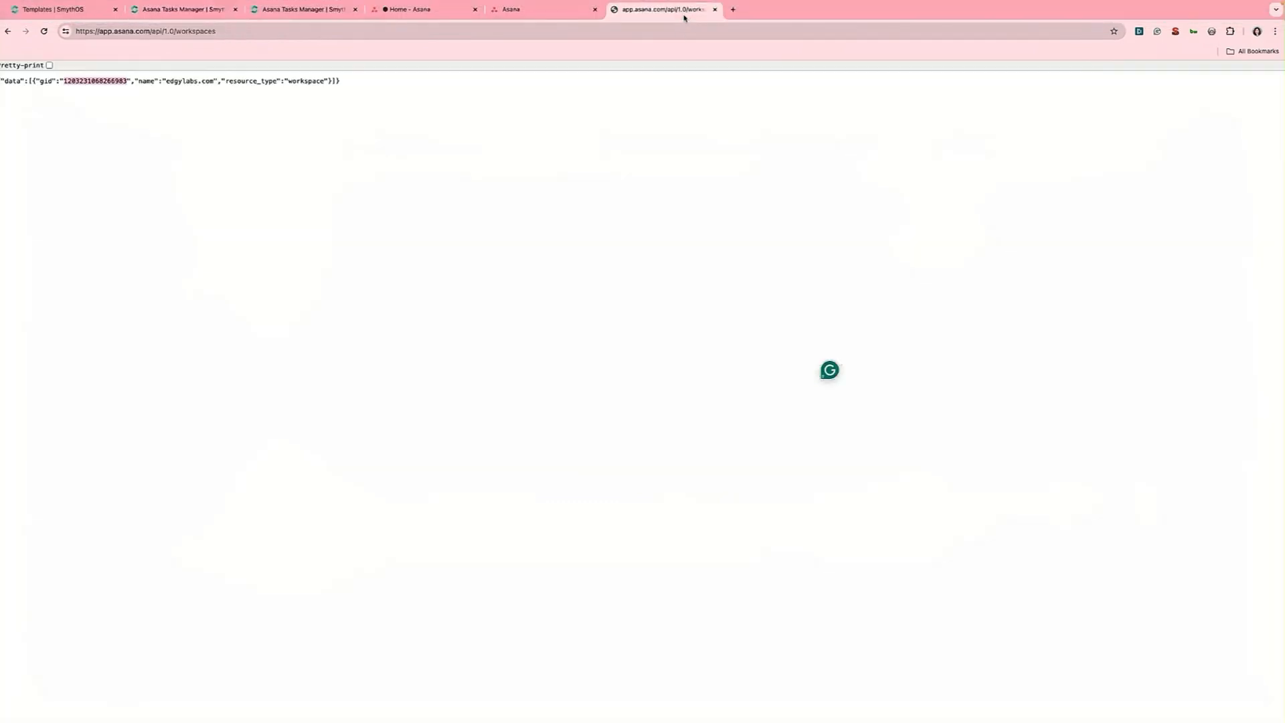
double_click(486, 33)
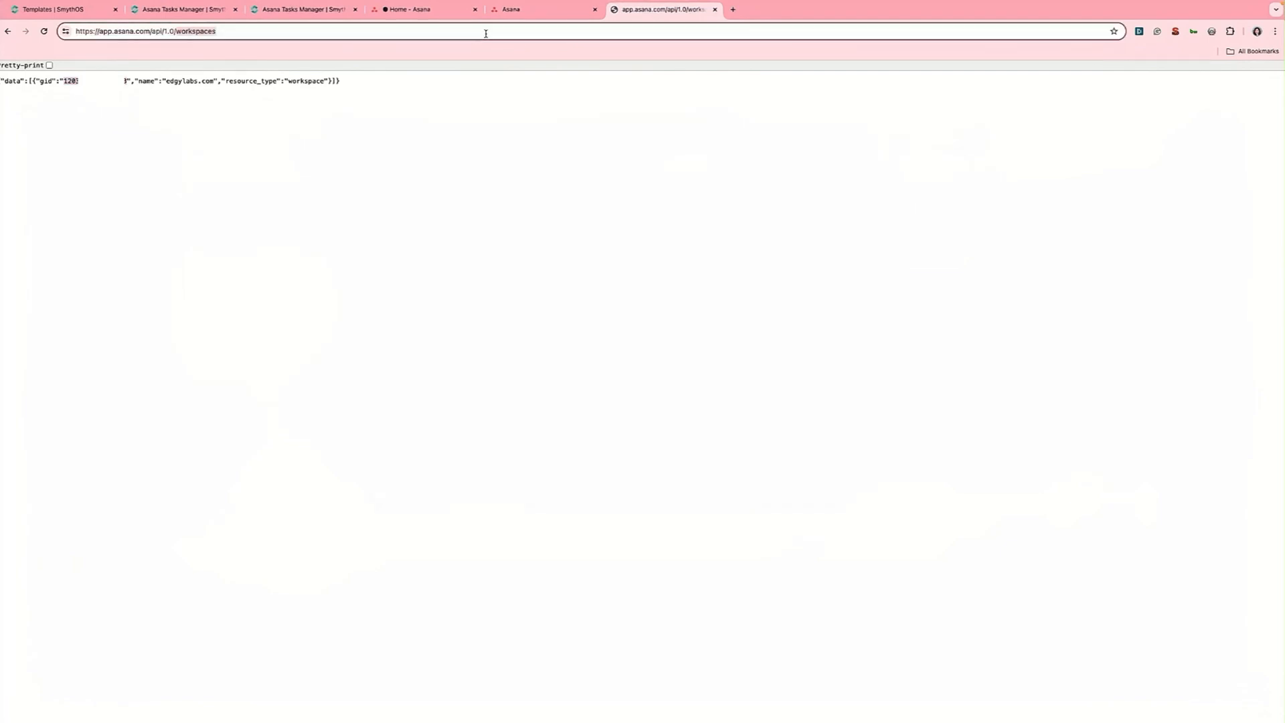
text(pro)
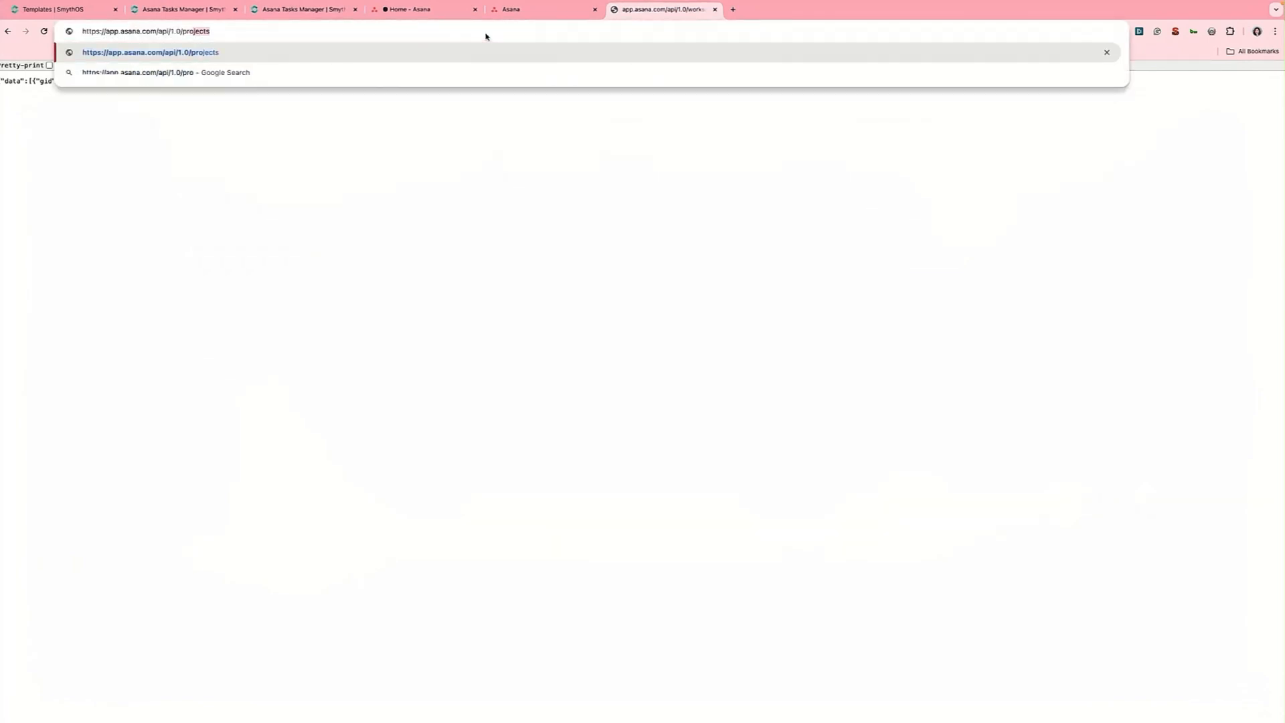
text(jects)
key(Return)
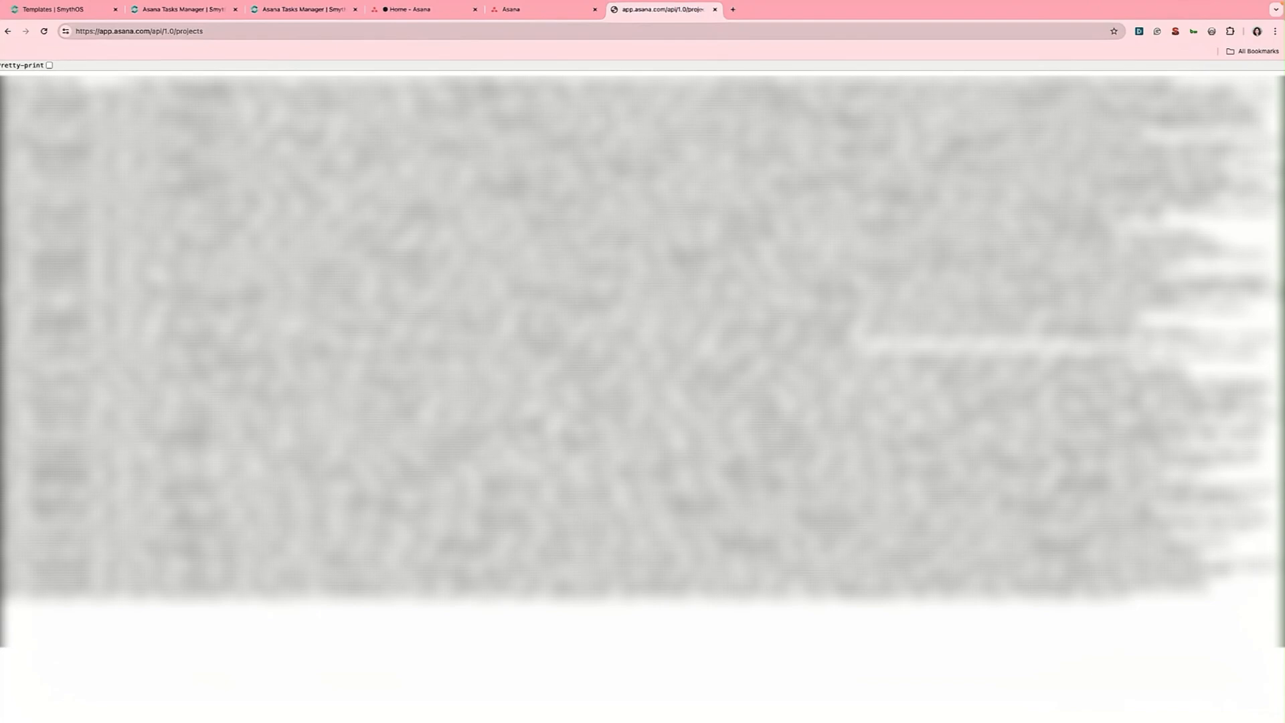
Find "smyth" in the projects response and copy the gid of the matching project.
key(ctrl+f)
text(smyth)
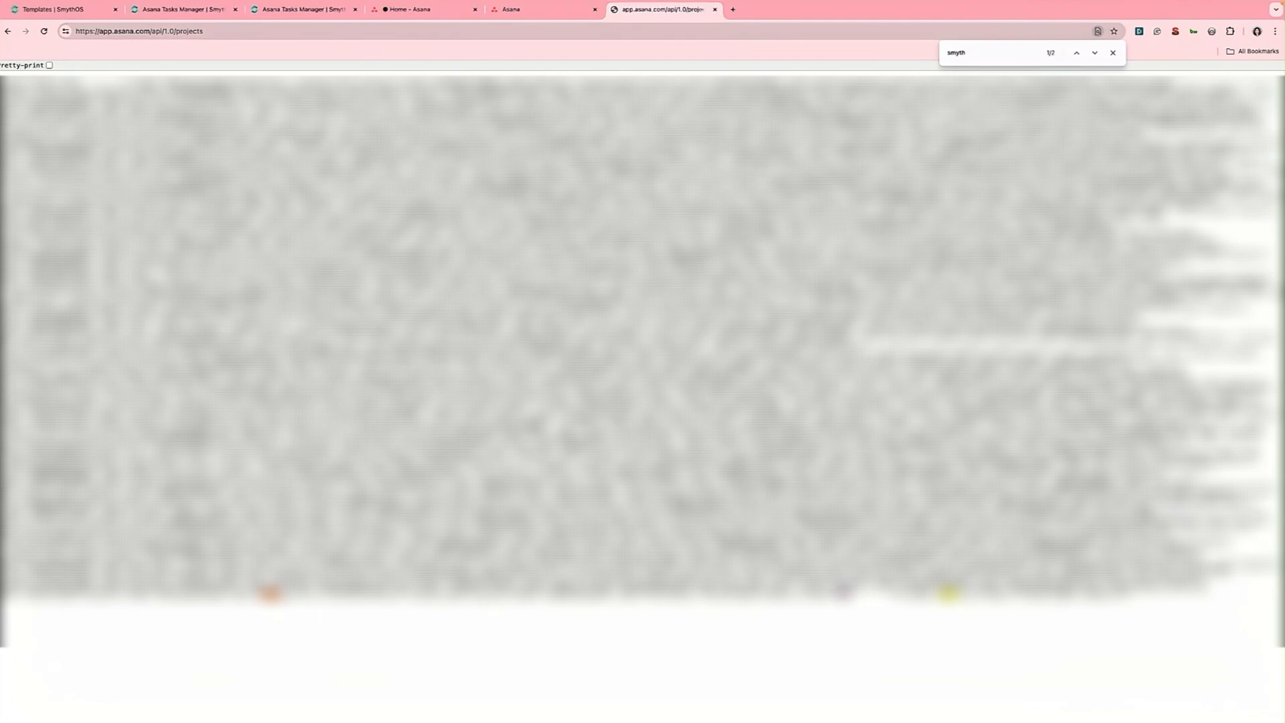
right_click(846, 593)
click(868, 568)
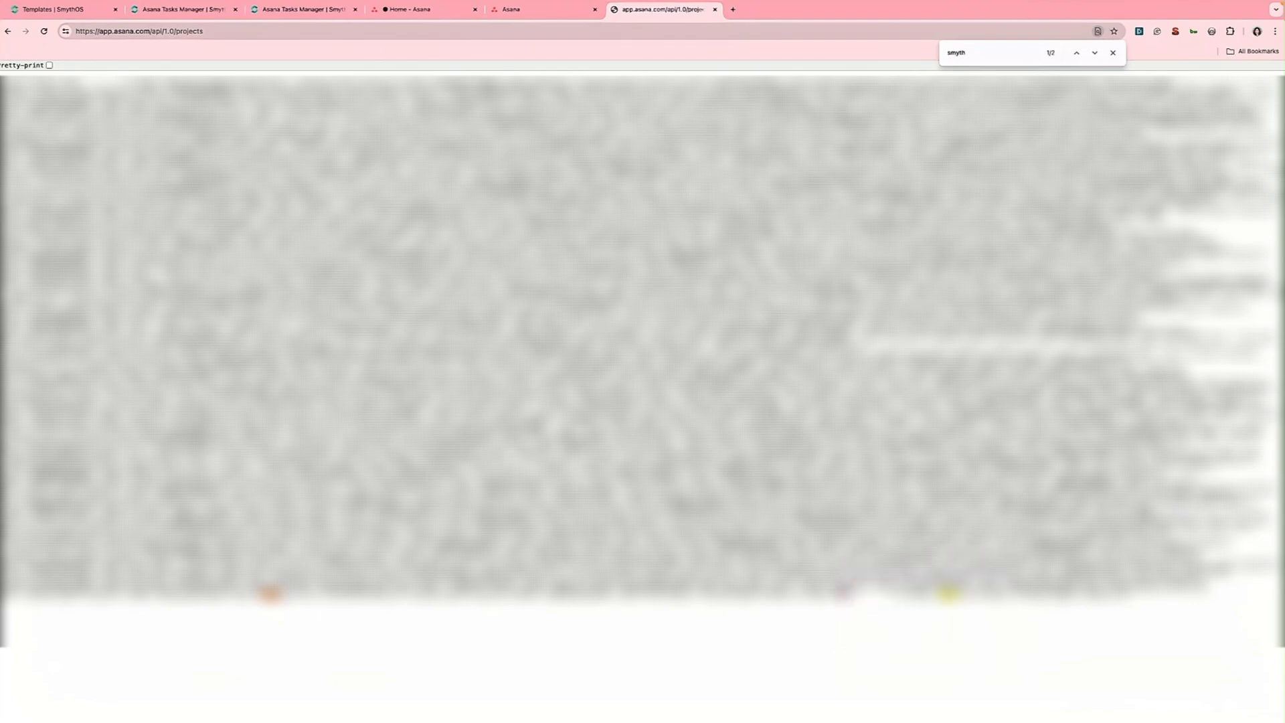
Replace the placeholder of the asana project gid variable in SmythOS with the copied project gid and save the agent variables.
click(204, 14)
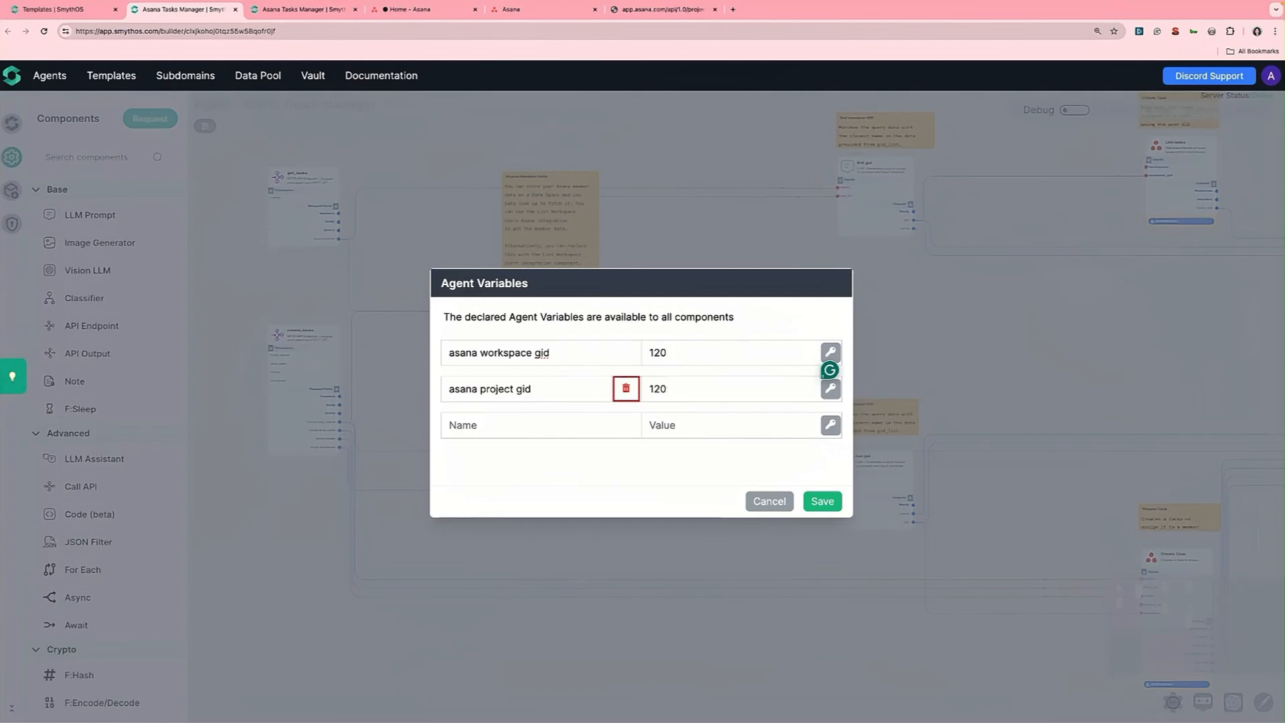
double_click(735, 389)
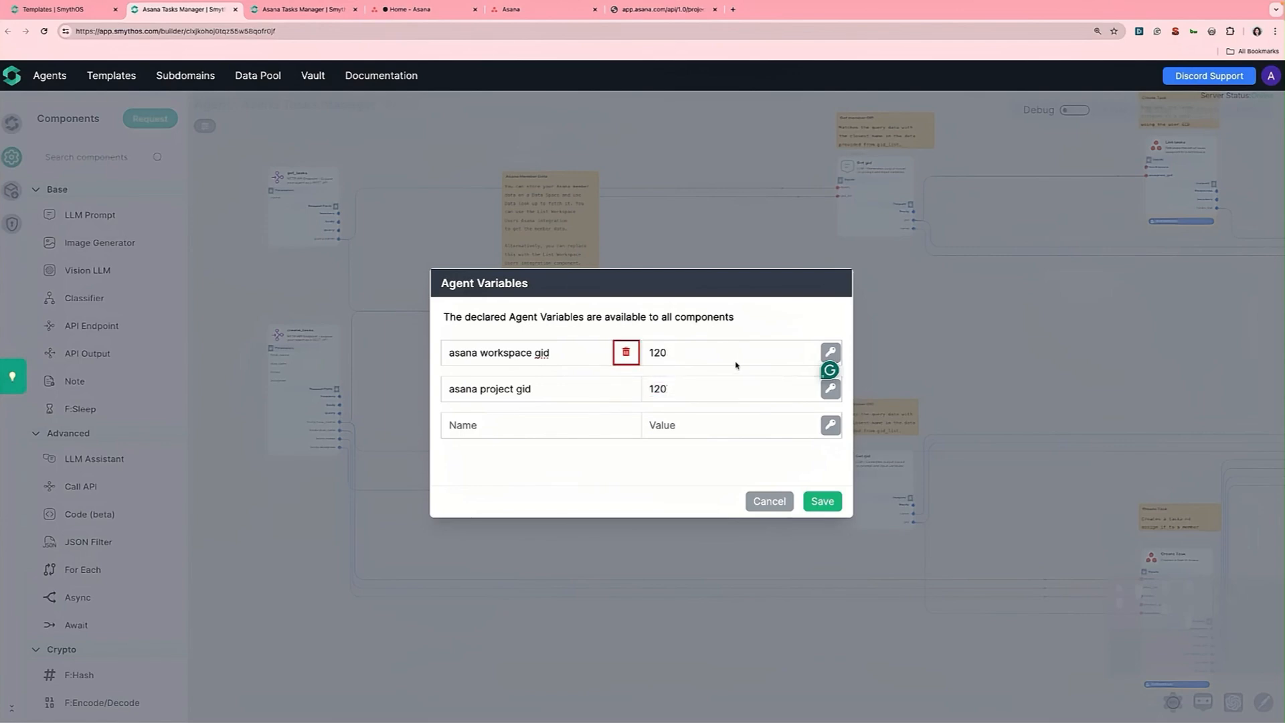
click(823, 502)
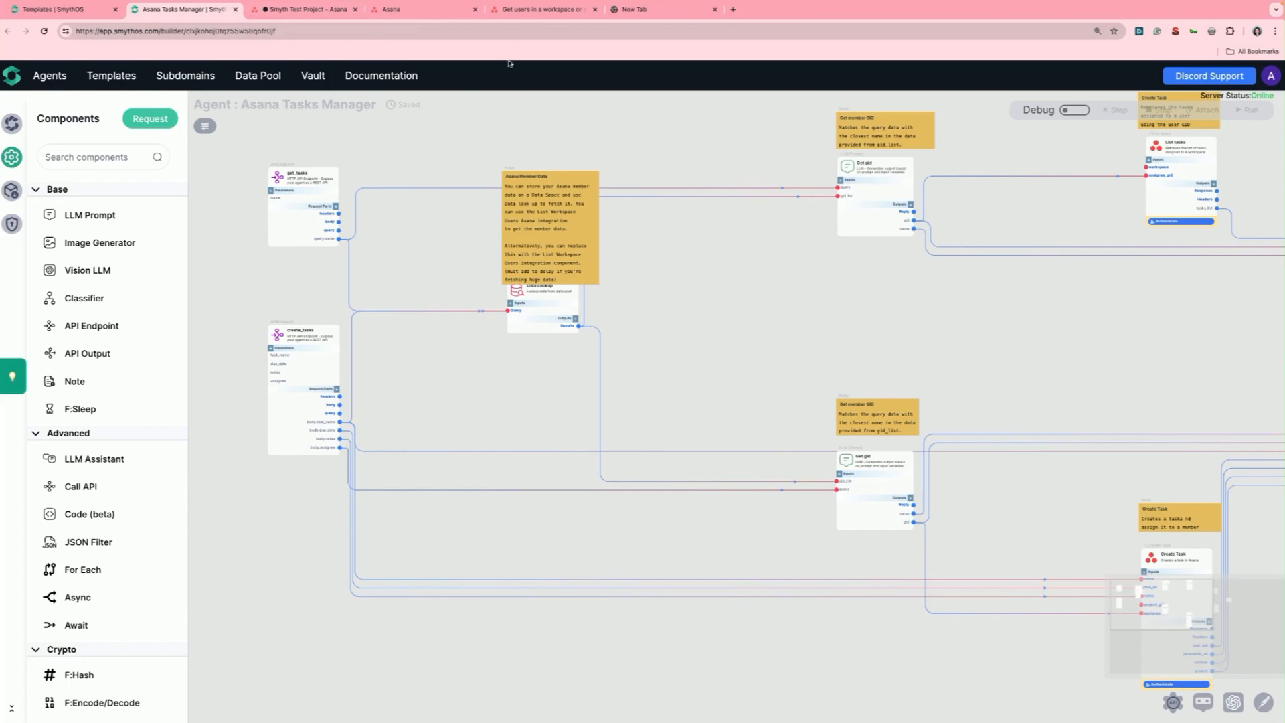
click(534, 12)
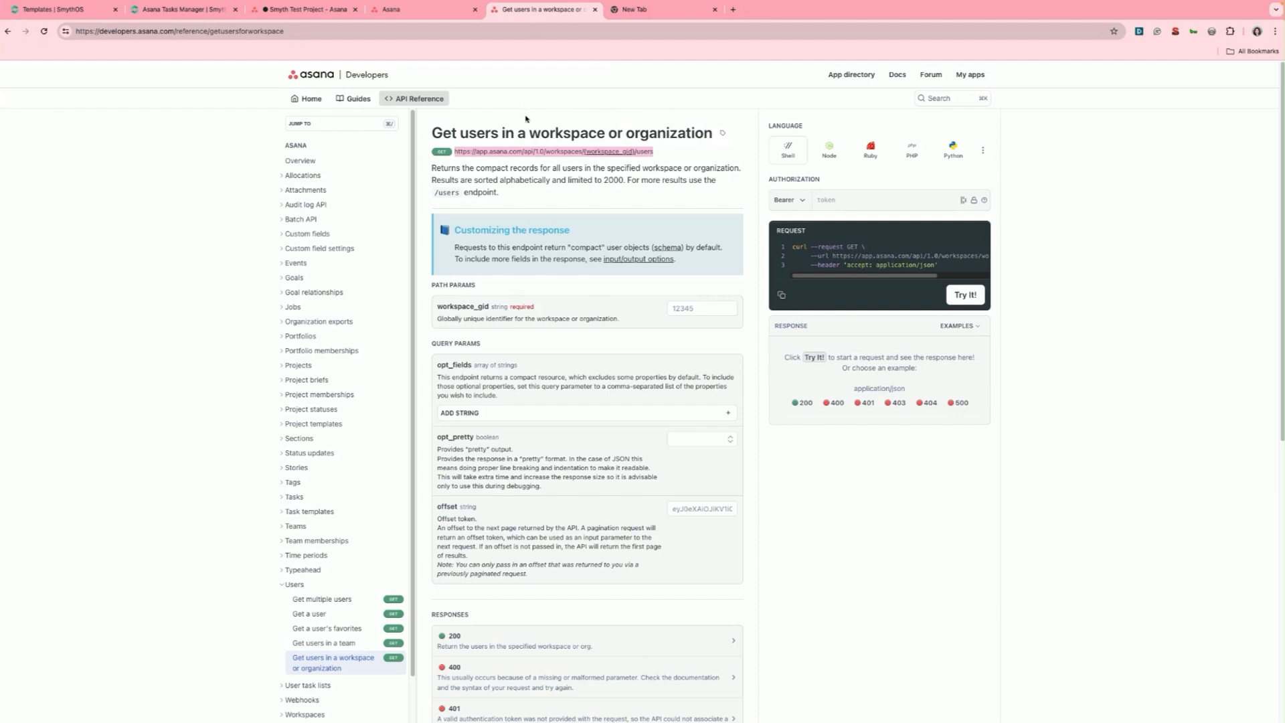
click(669, 11)
click(271, 32)
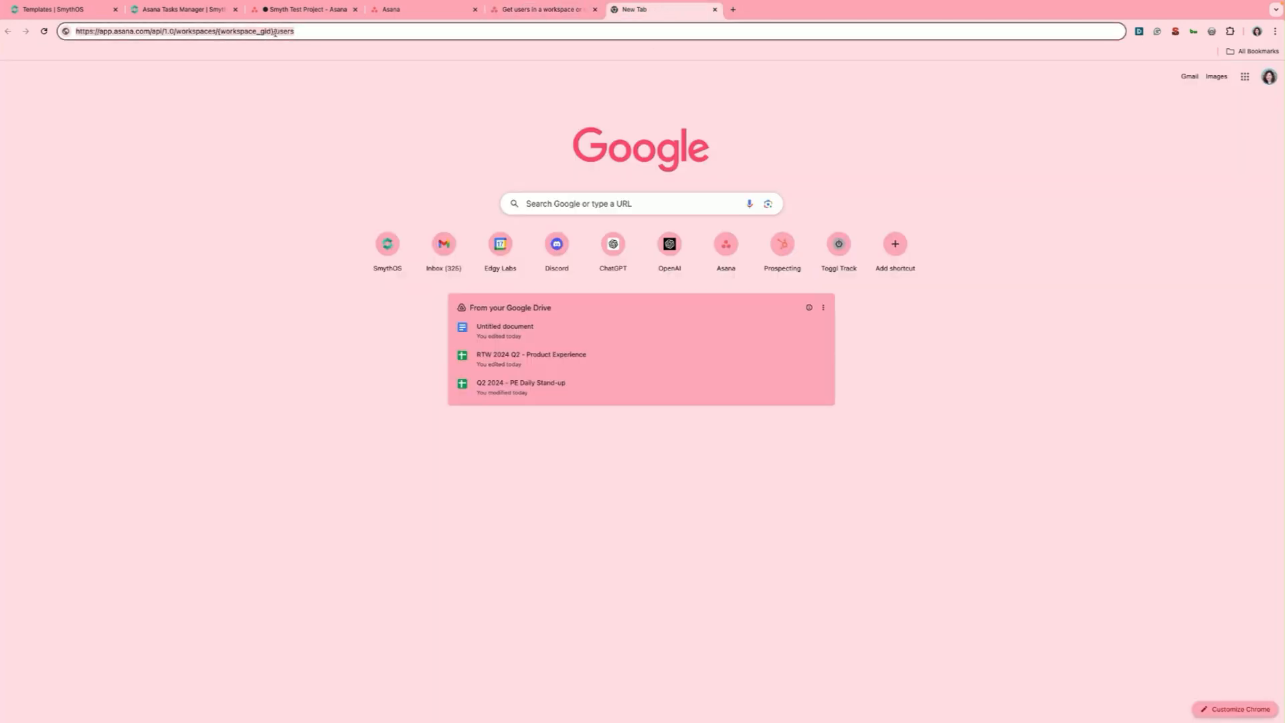
click(274, 31)
drag(274, 32, 218, 32)
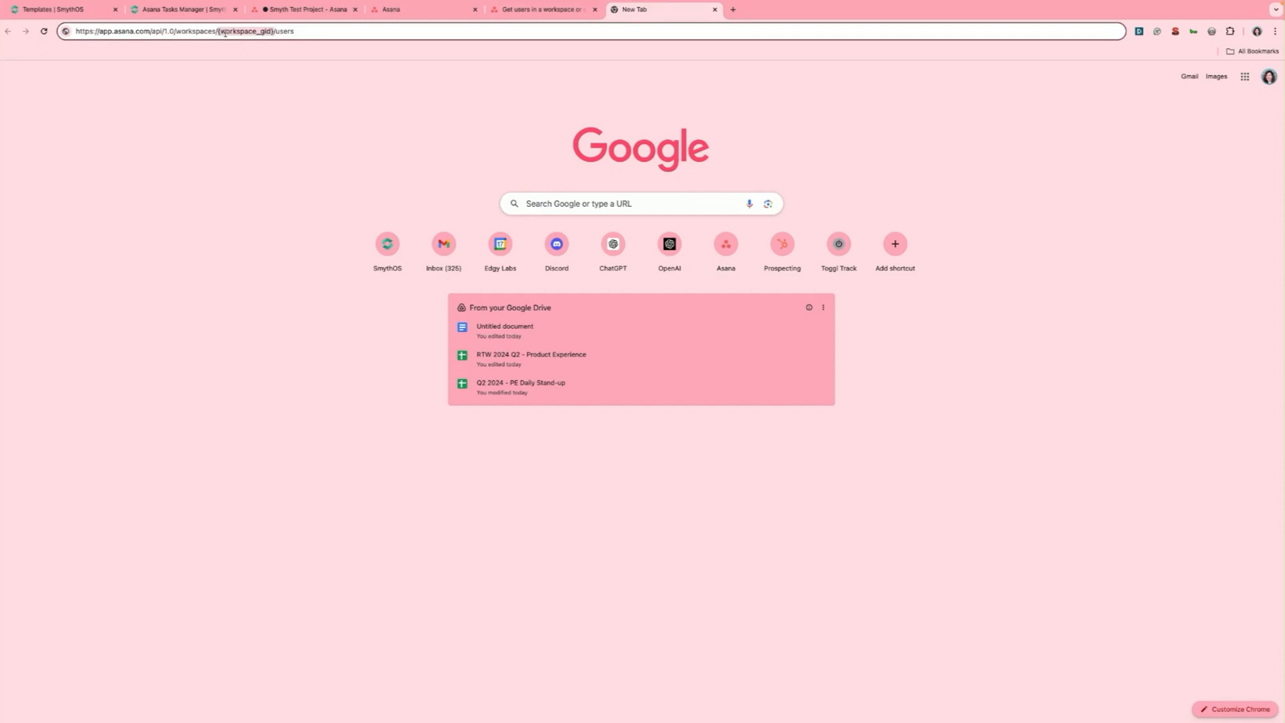
key(ctrl+v)
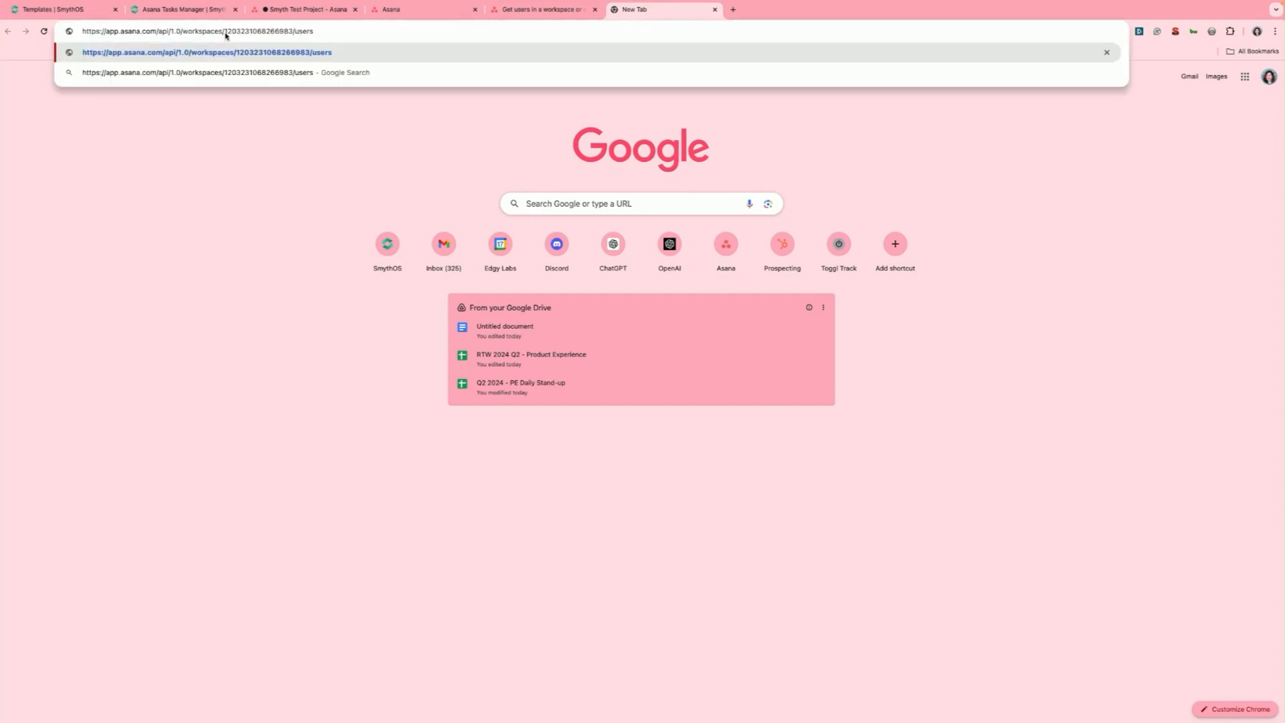
key(Return)
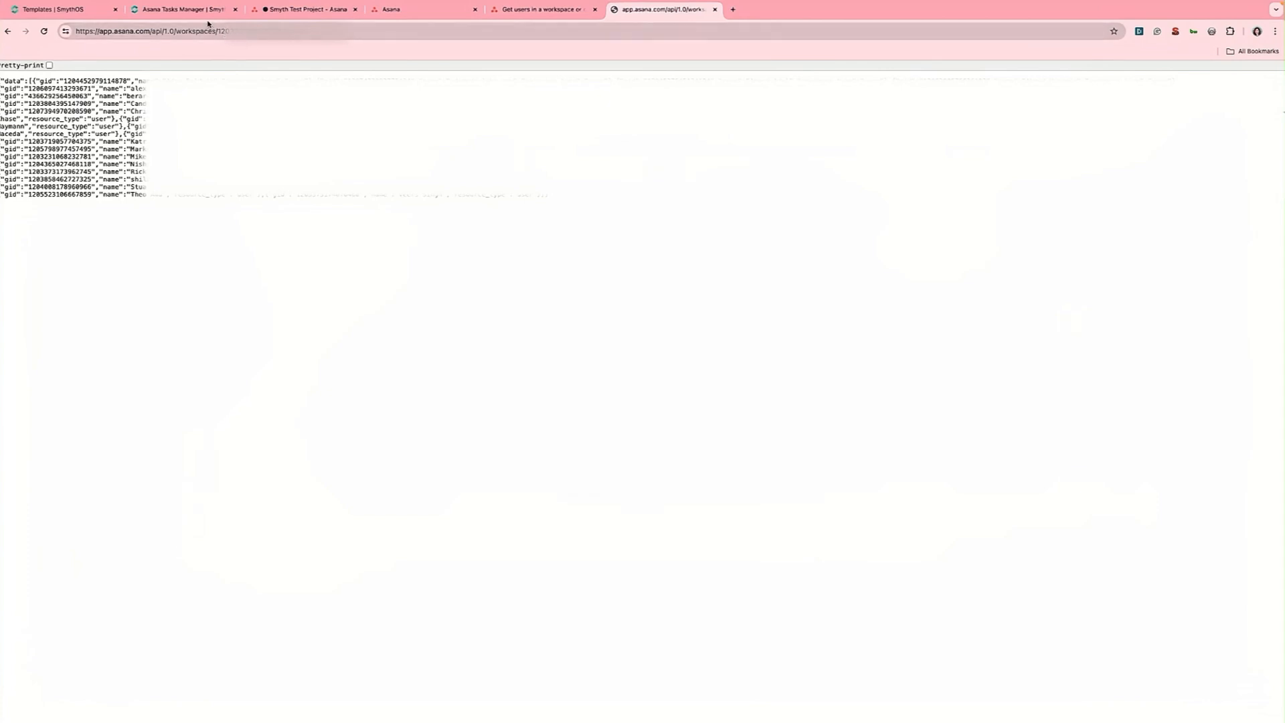
Create a data space named asana_task_manager_demo in the SmythOS Data Pool.
click(199, 14)
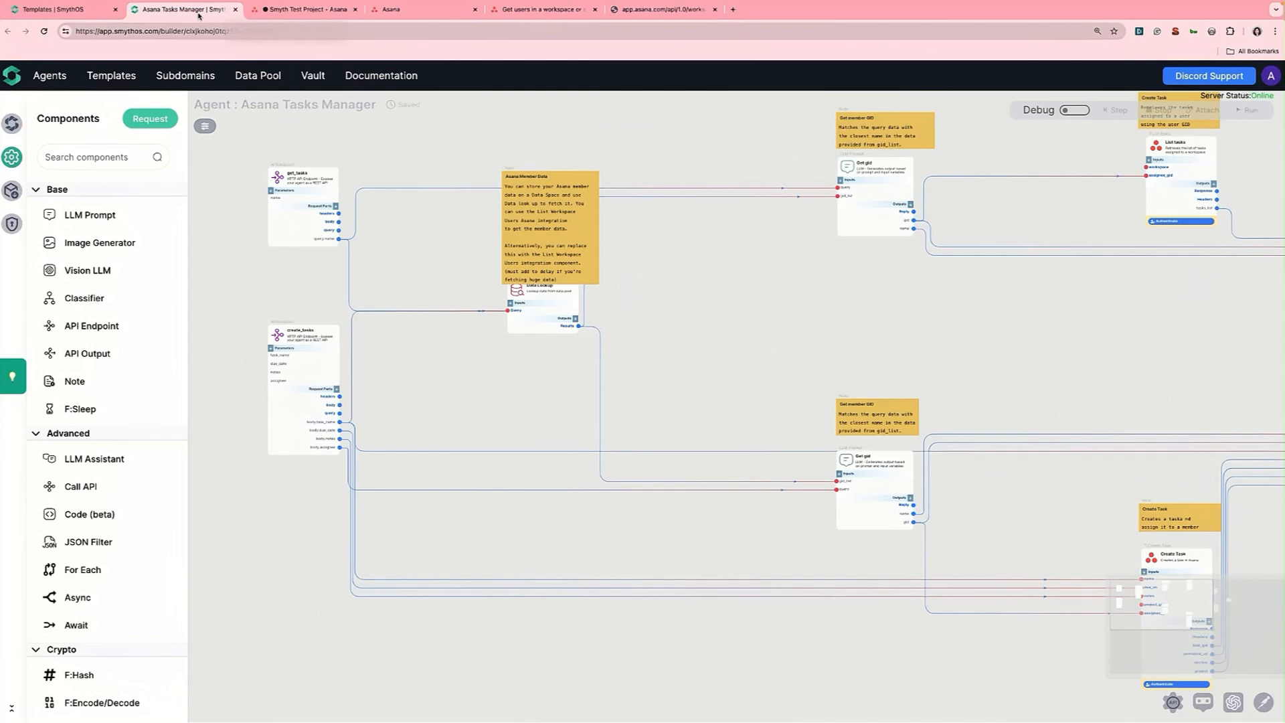
click(255, 76)
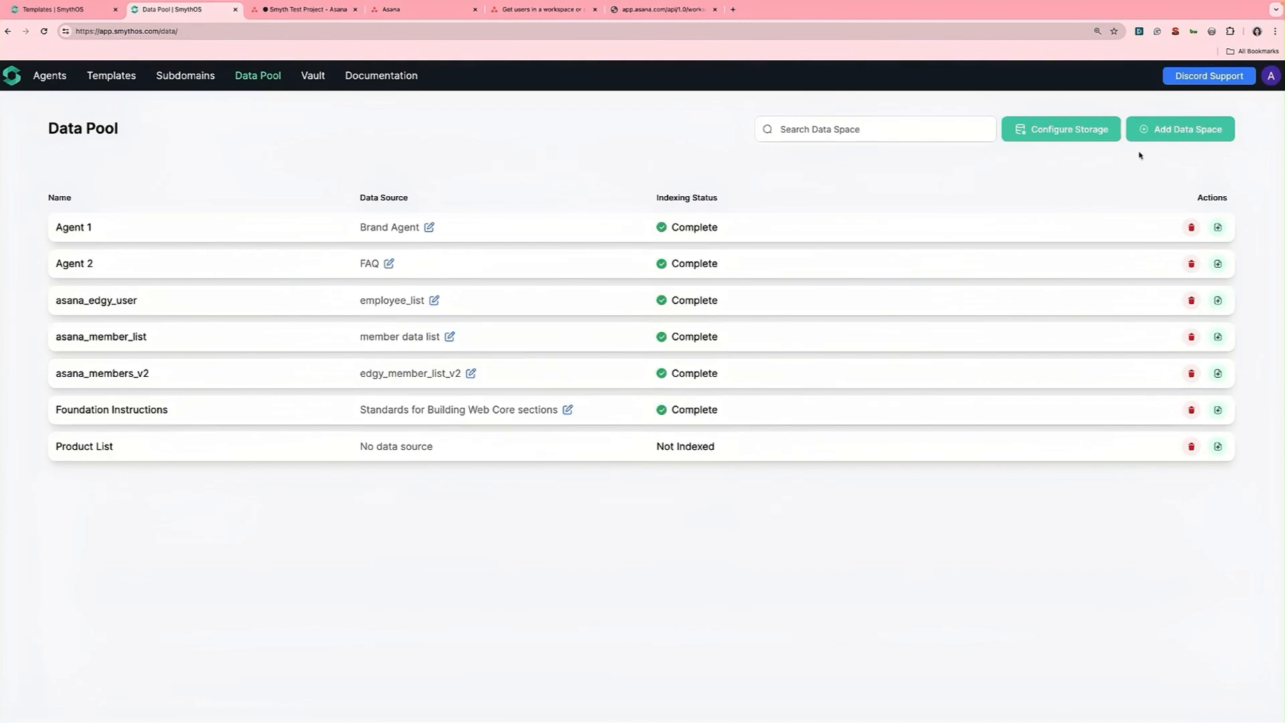
click(1180, 139)
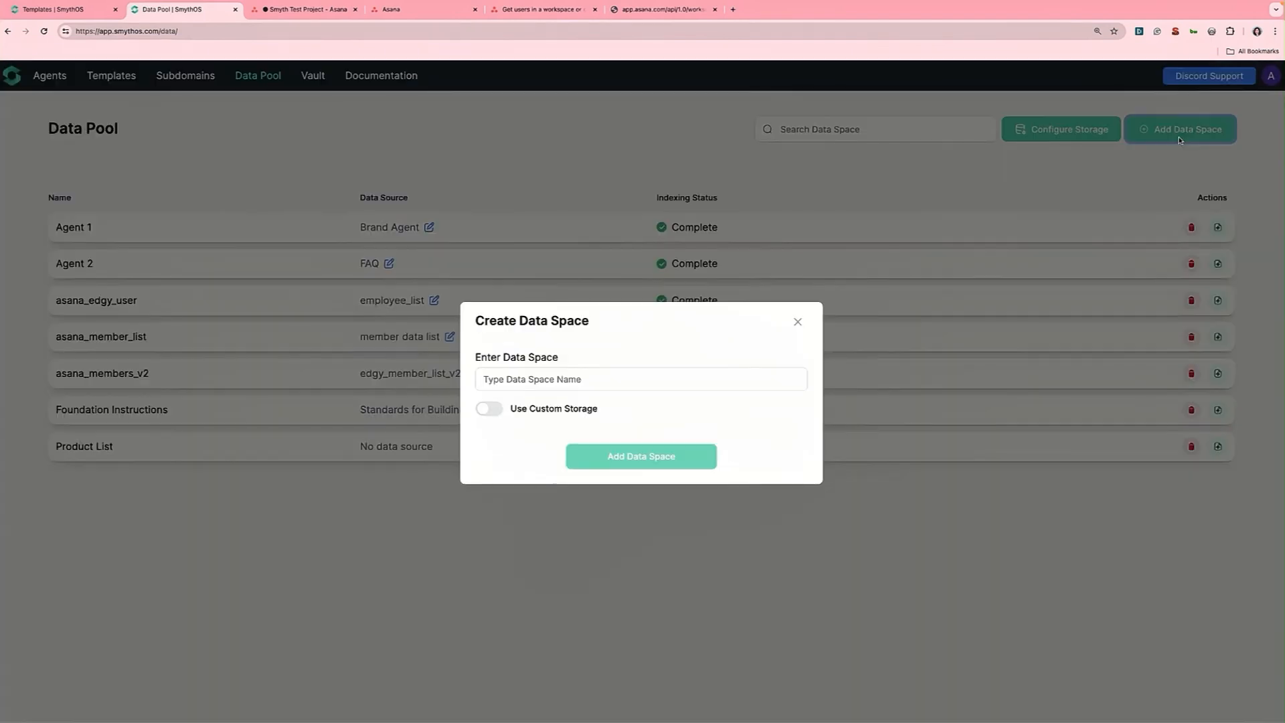
click(625, 379)
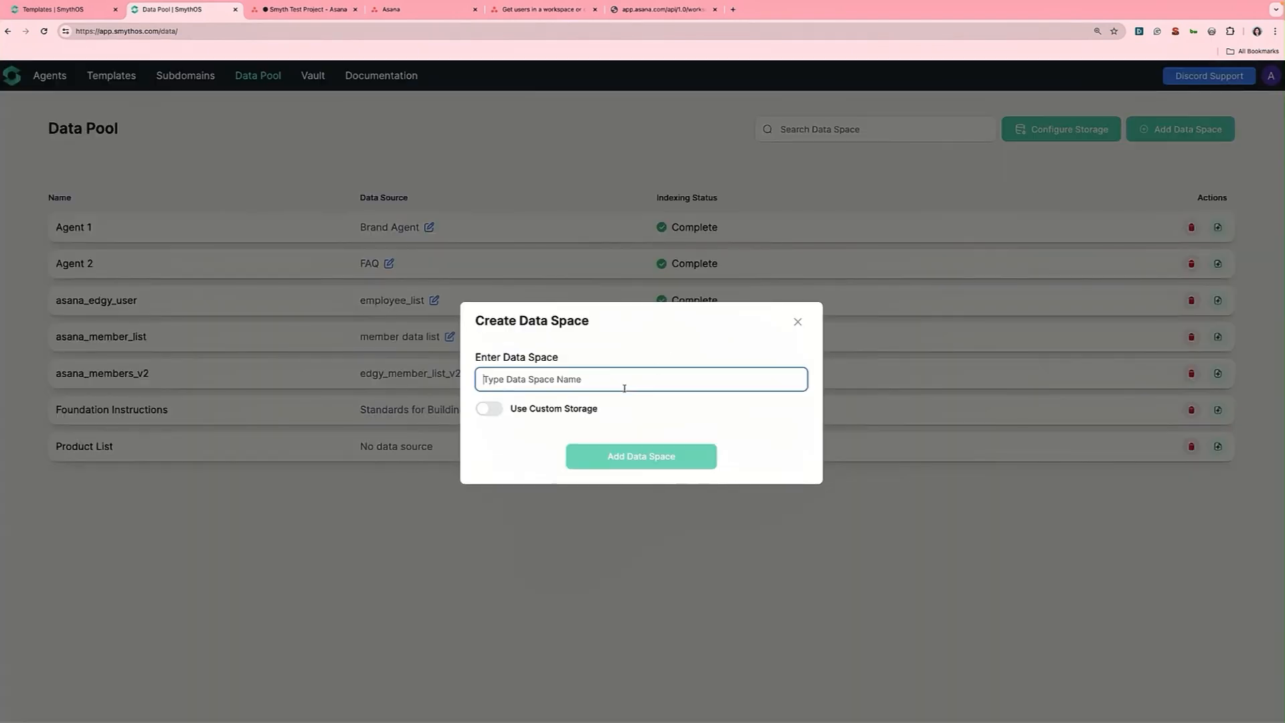
text(asana_task_manager_demo)
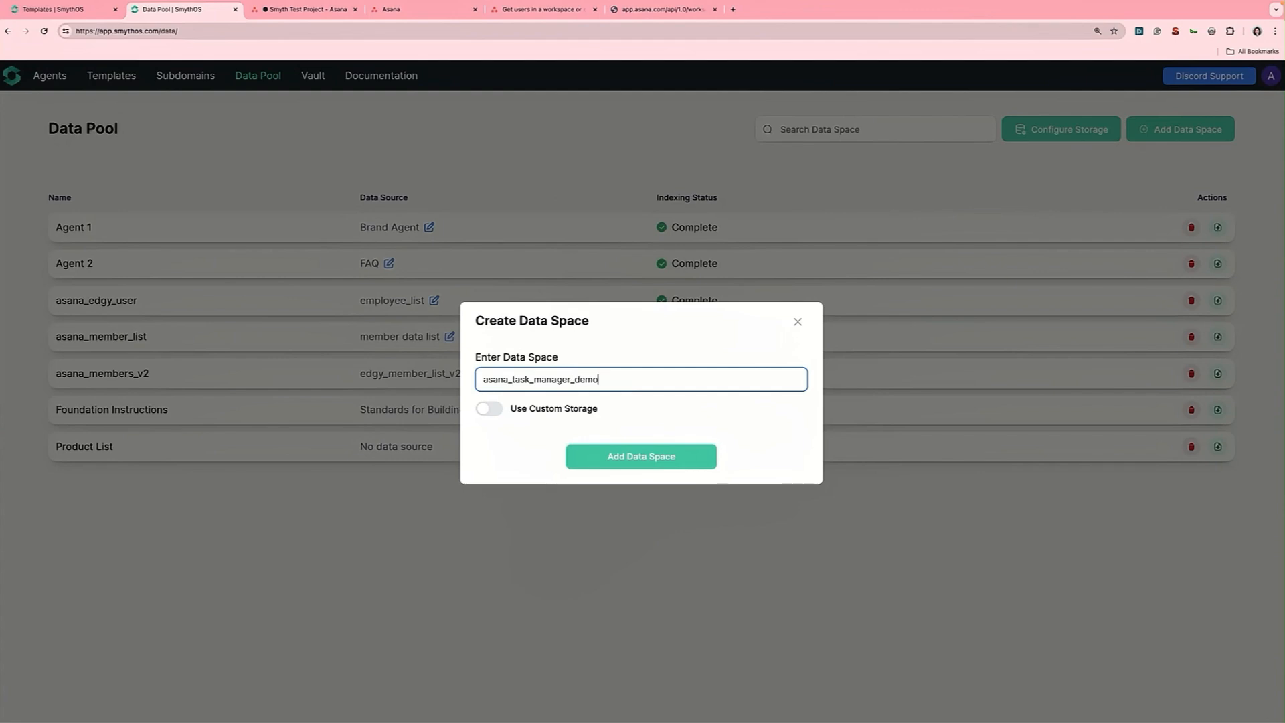
click(615, 462)
Add the file demo-member-list.xml to the asana_task_manager_demo data space as a data source labelled demo_member_list.
click(1217, 482)
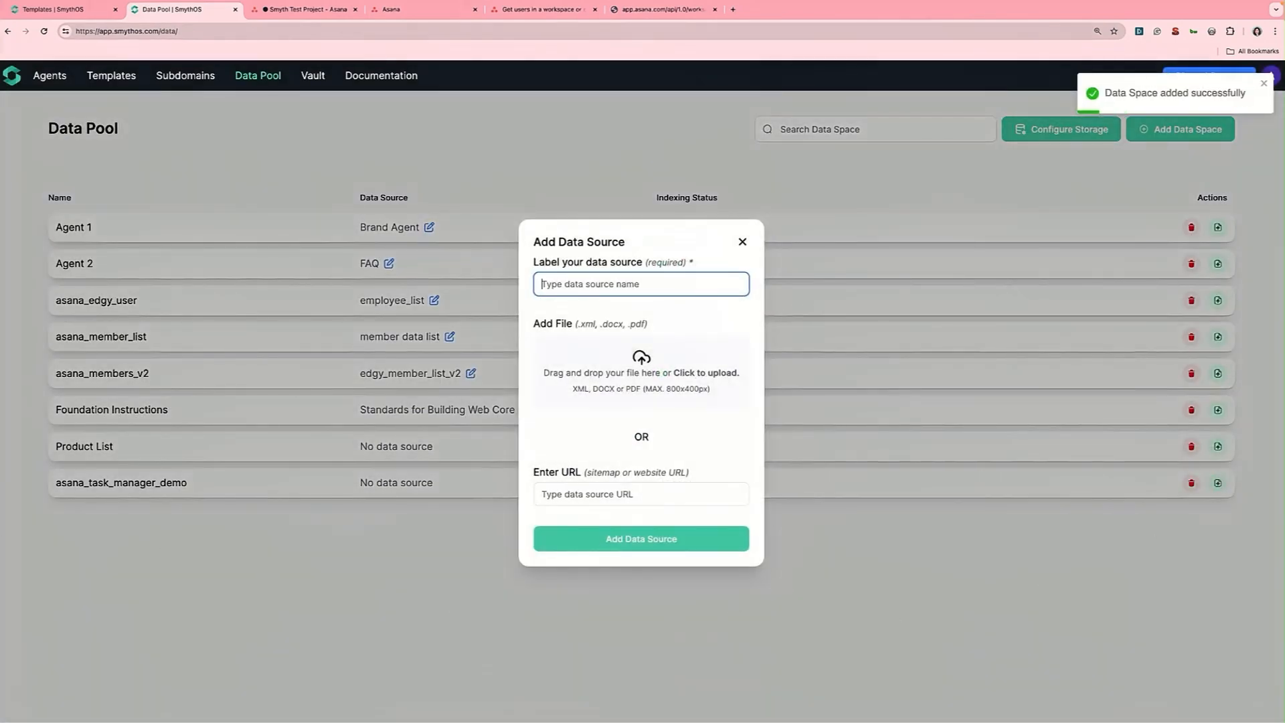
key(super+Tab)
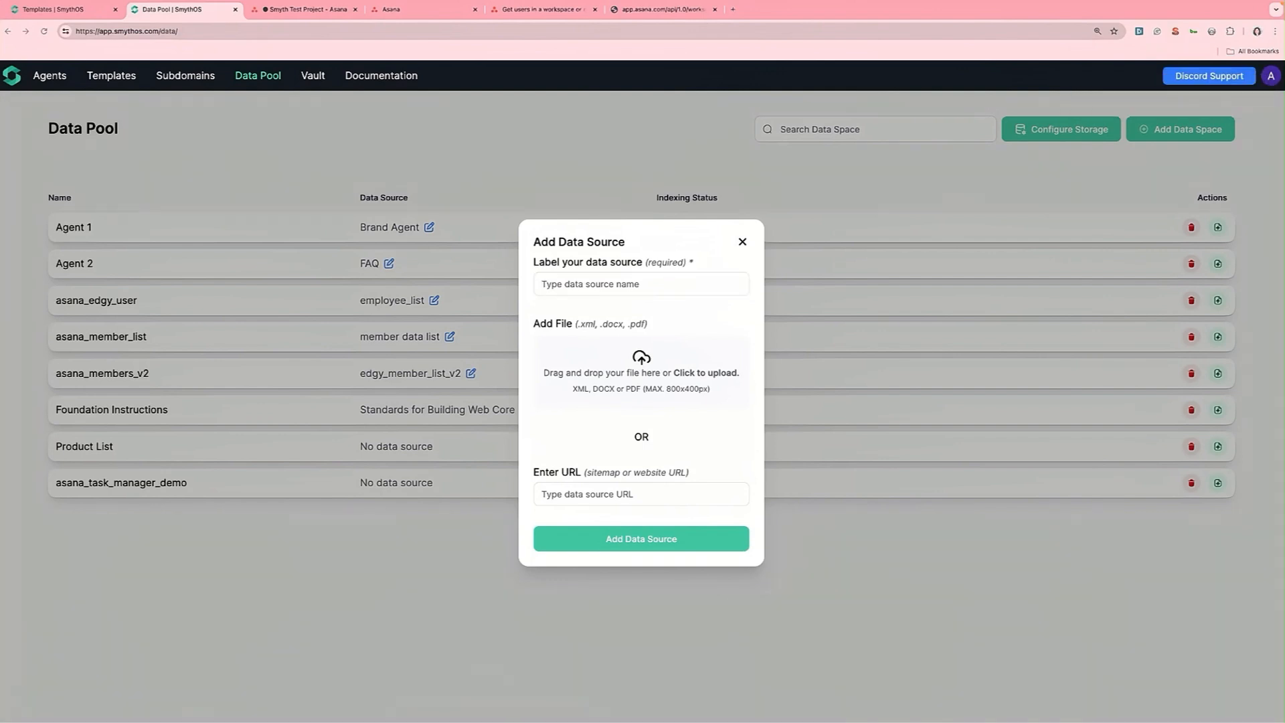
drag(368, 273, 641, 362)
text(dem)
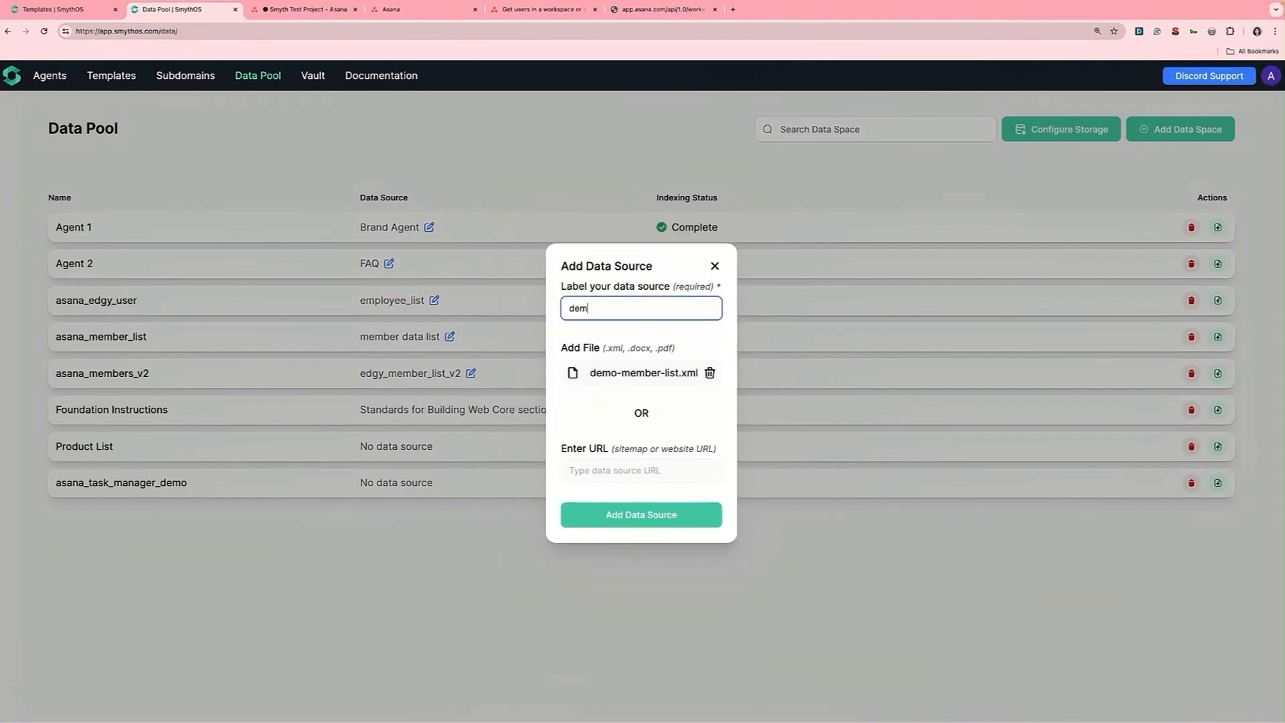
text(o_member_list)
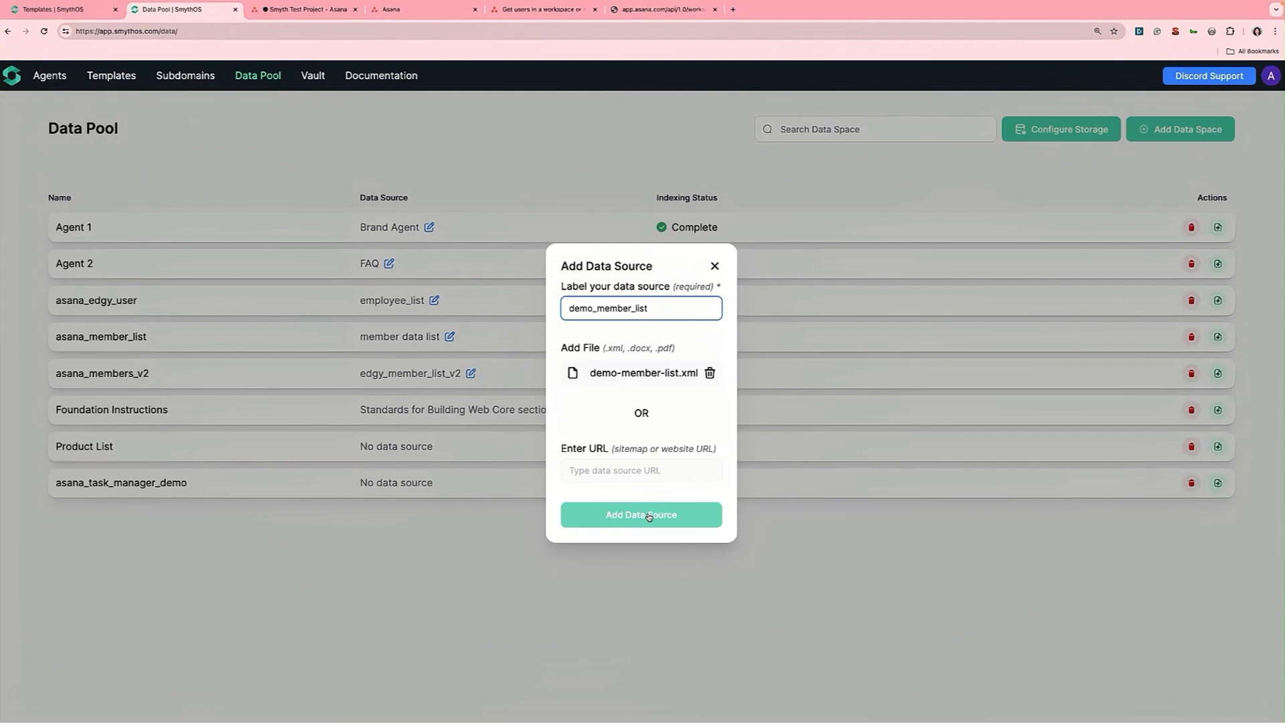
click(649, 516)
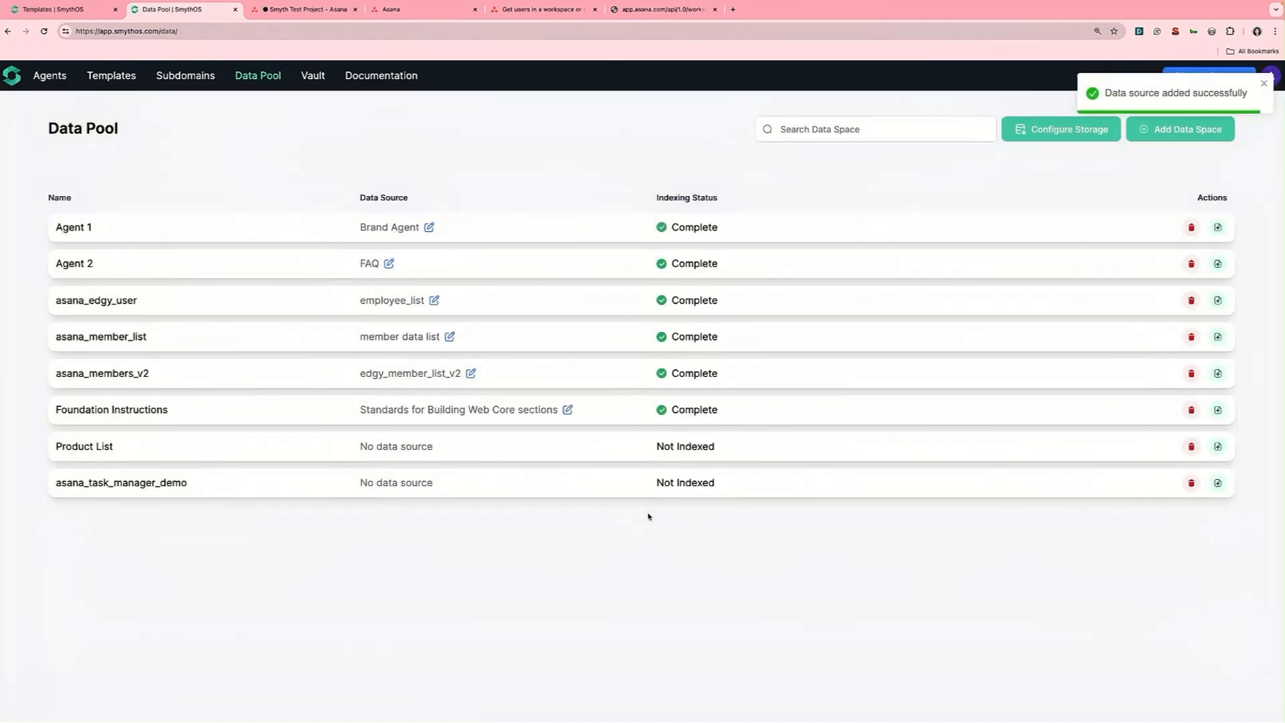
Return to the Asana Tasks Manager agent, view the Data Lookup settings and search the components for "list".
click(8, 33)
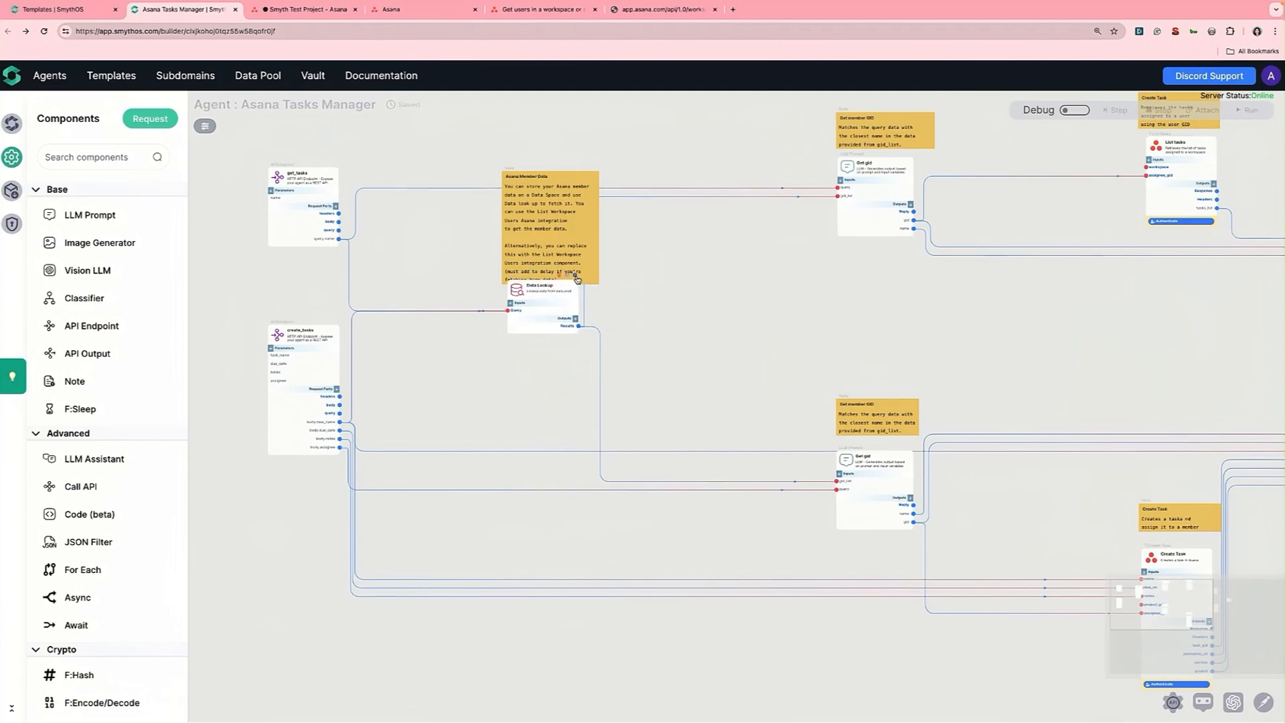
click(578, 280)
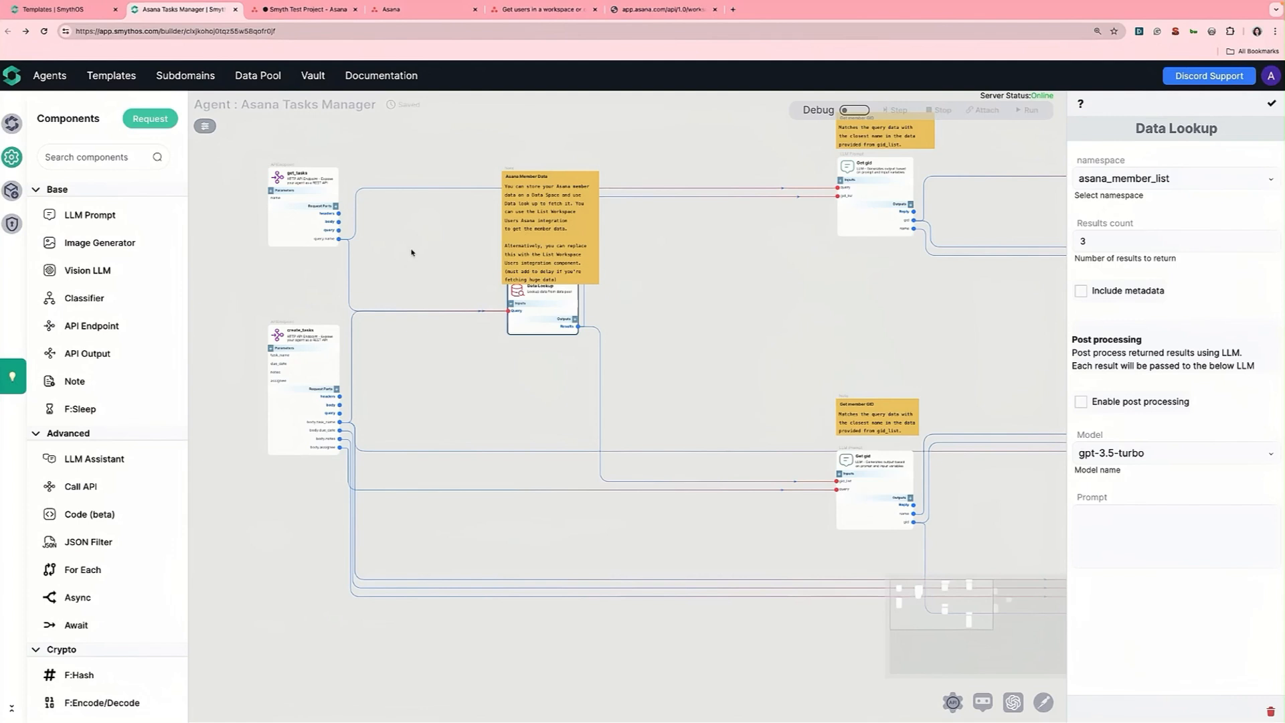
click(100, 164)
text(l)
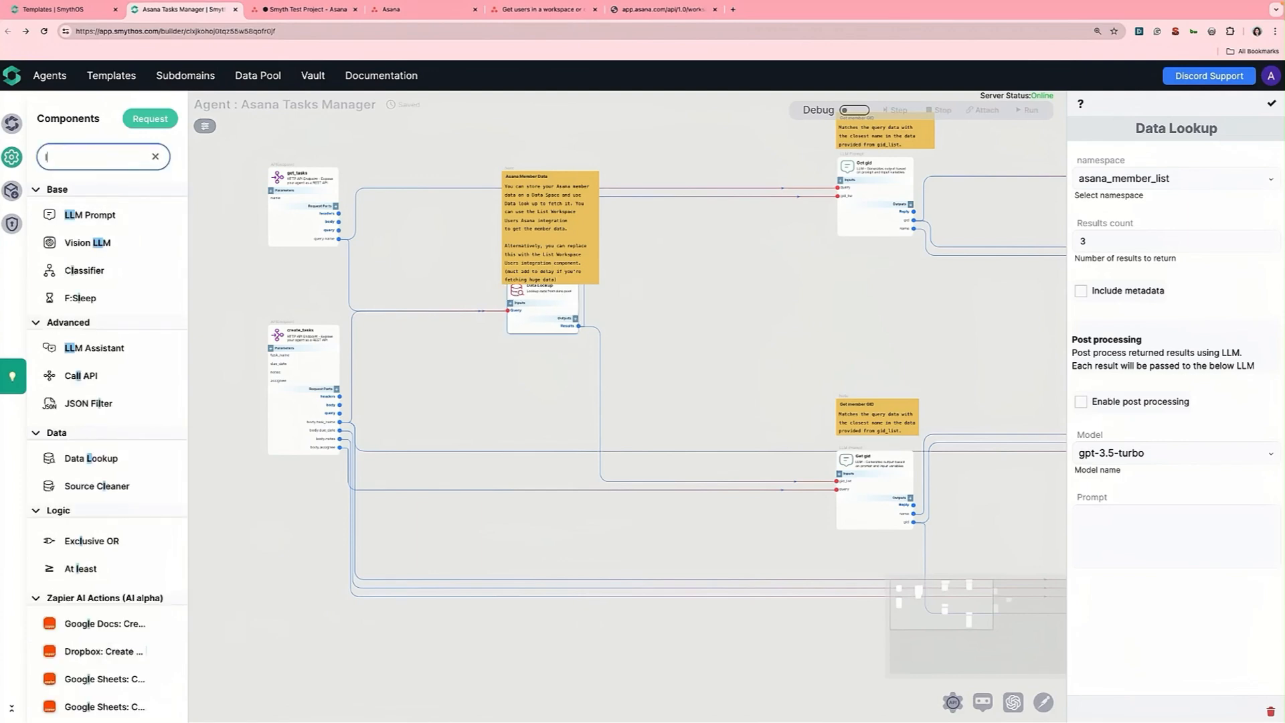
text(ist)
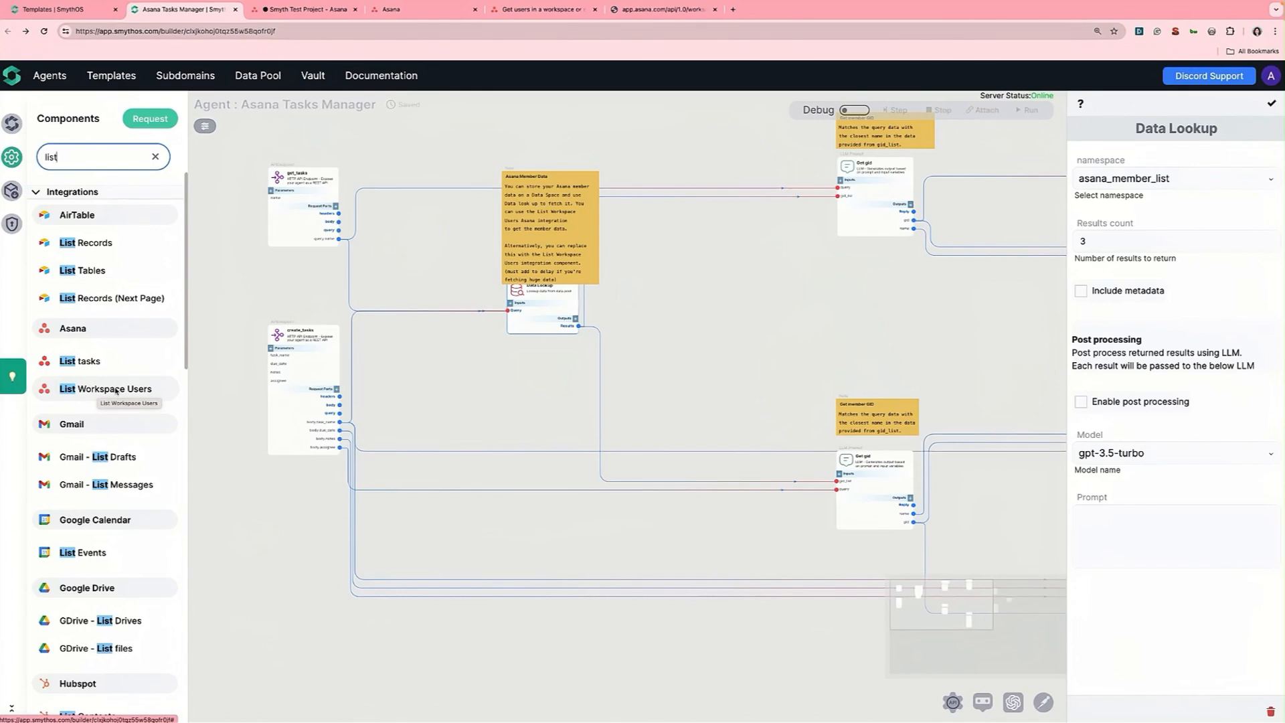
click(1270, 104)
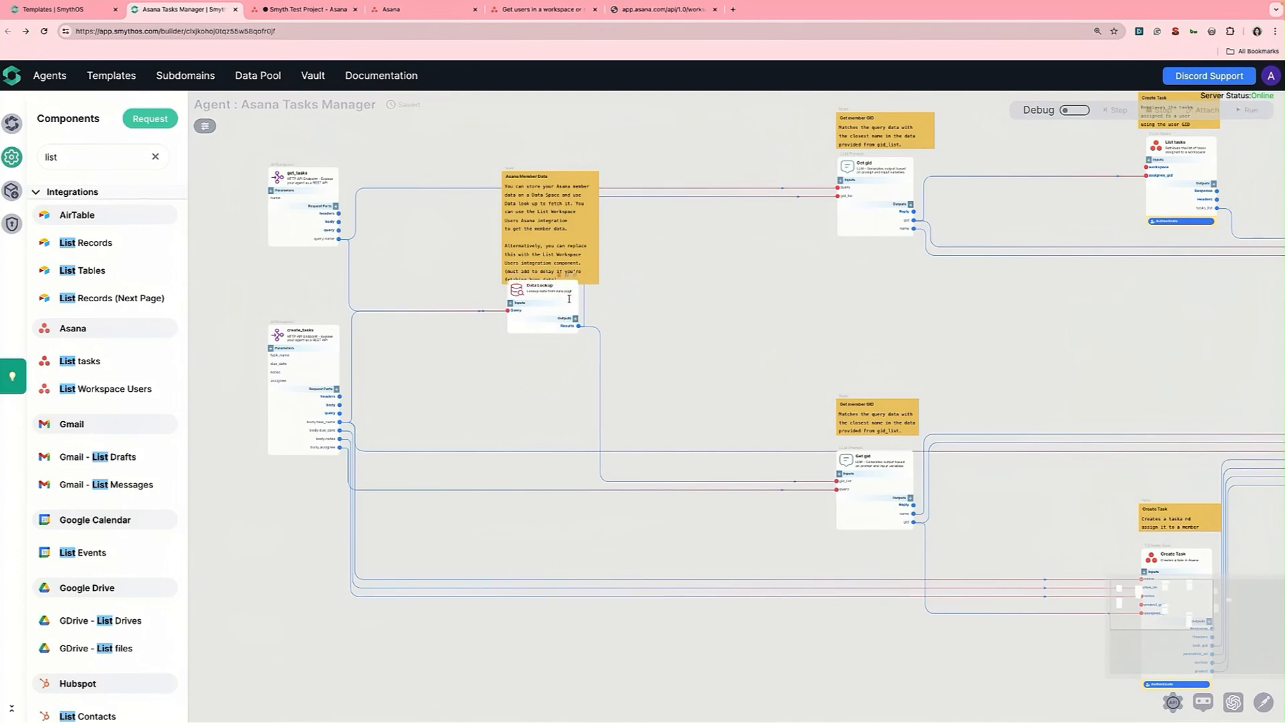
Set the Data Lookup component's namespace to asana_task_manager_demo and close its settings.
double_click(573, 288)
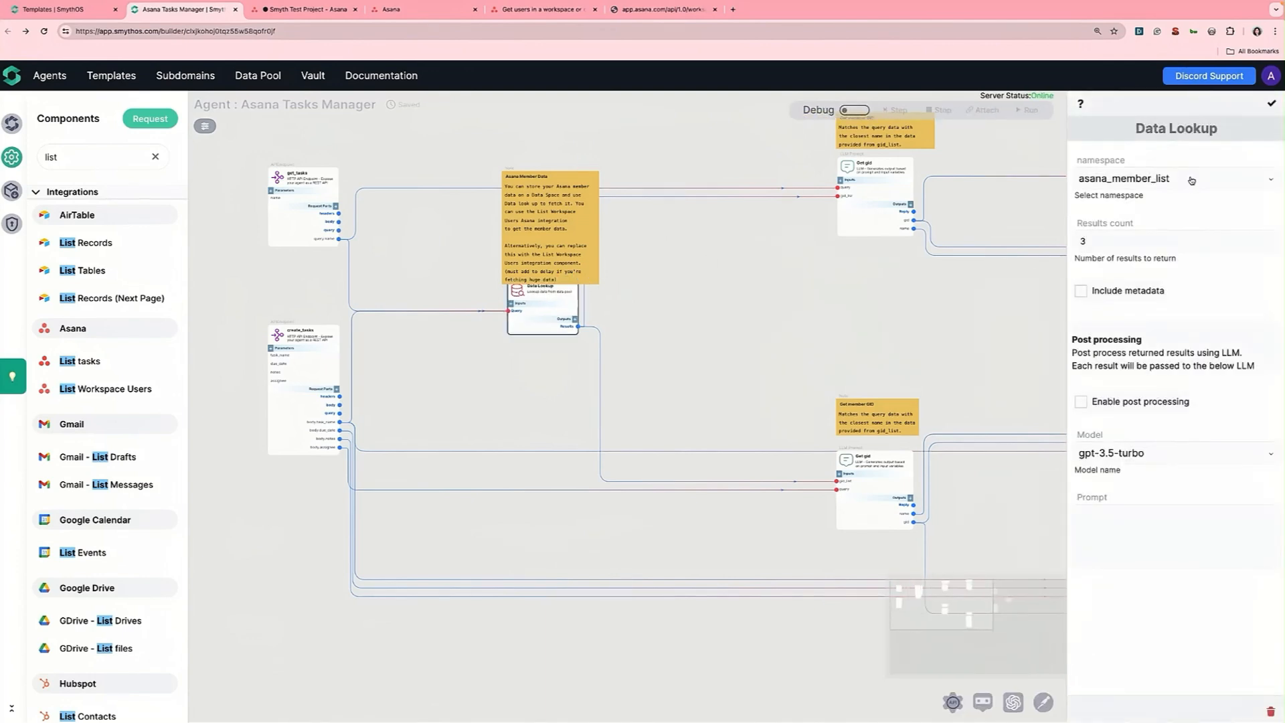
click(1192, 180)
scroll(1185, 295, down, 1)
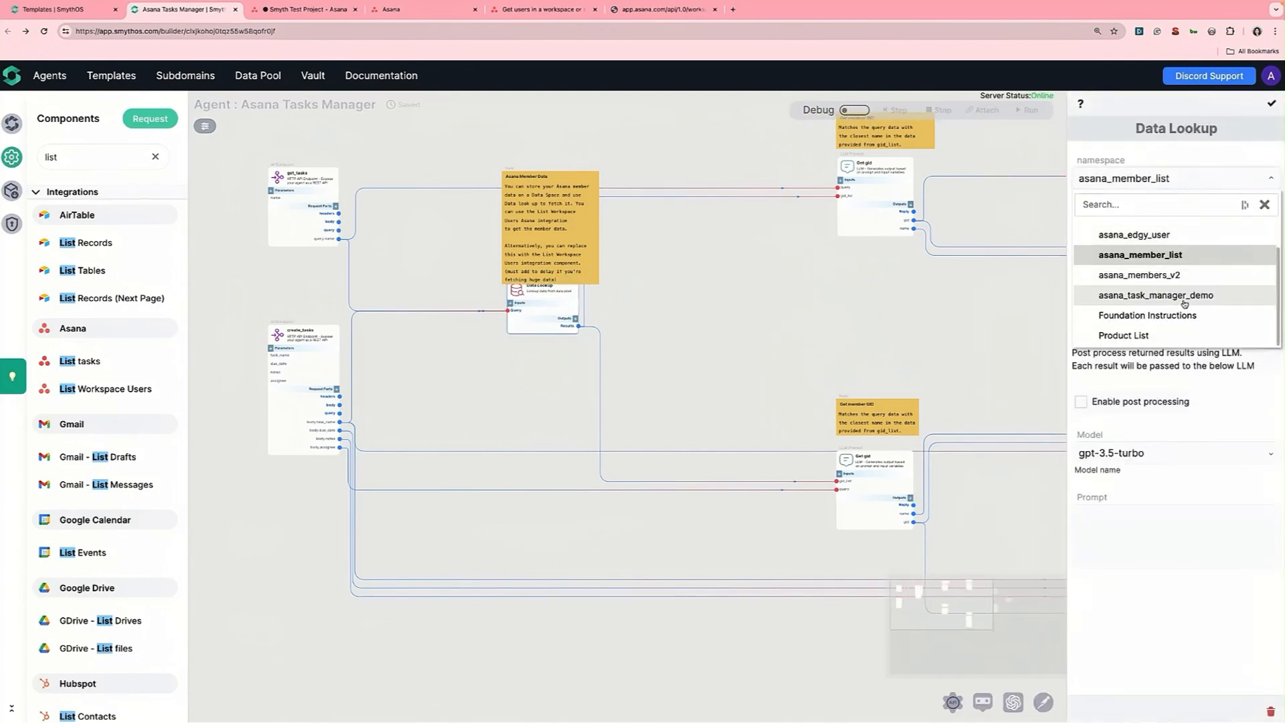
click(1185, 295)
click(1271, 103)
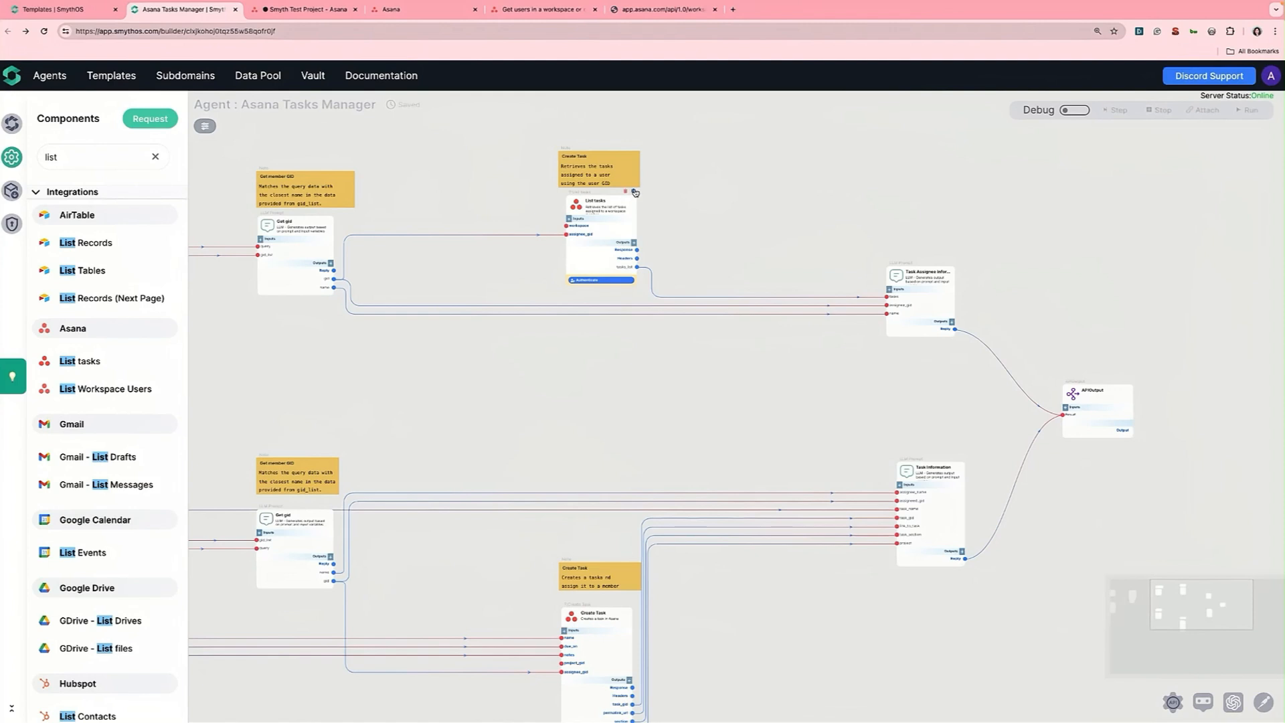
Open the OAuth settings of the List tasks component and start adding a new vault key for its Client ID.
click(635, 192)
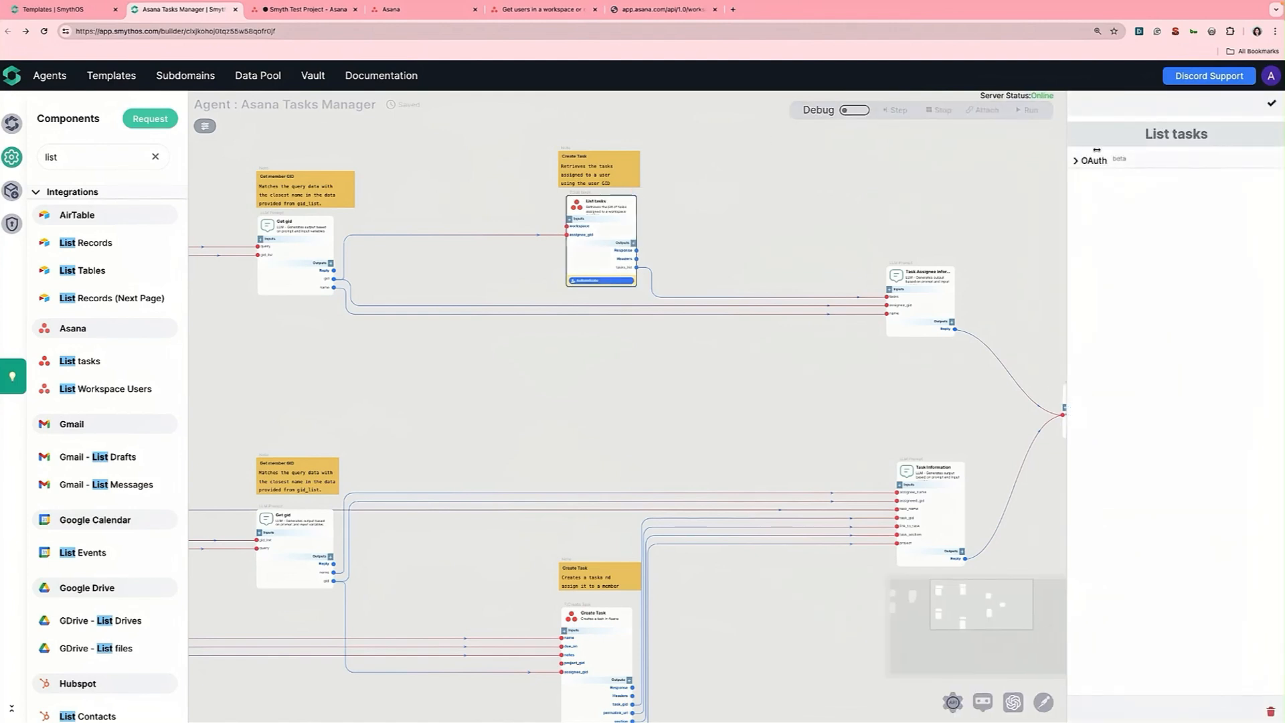
click(1094, 160)
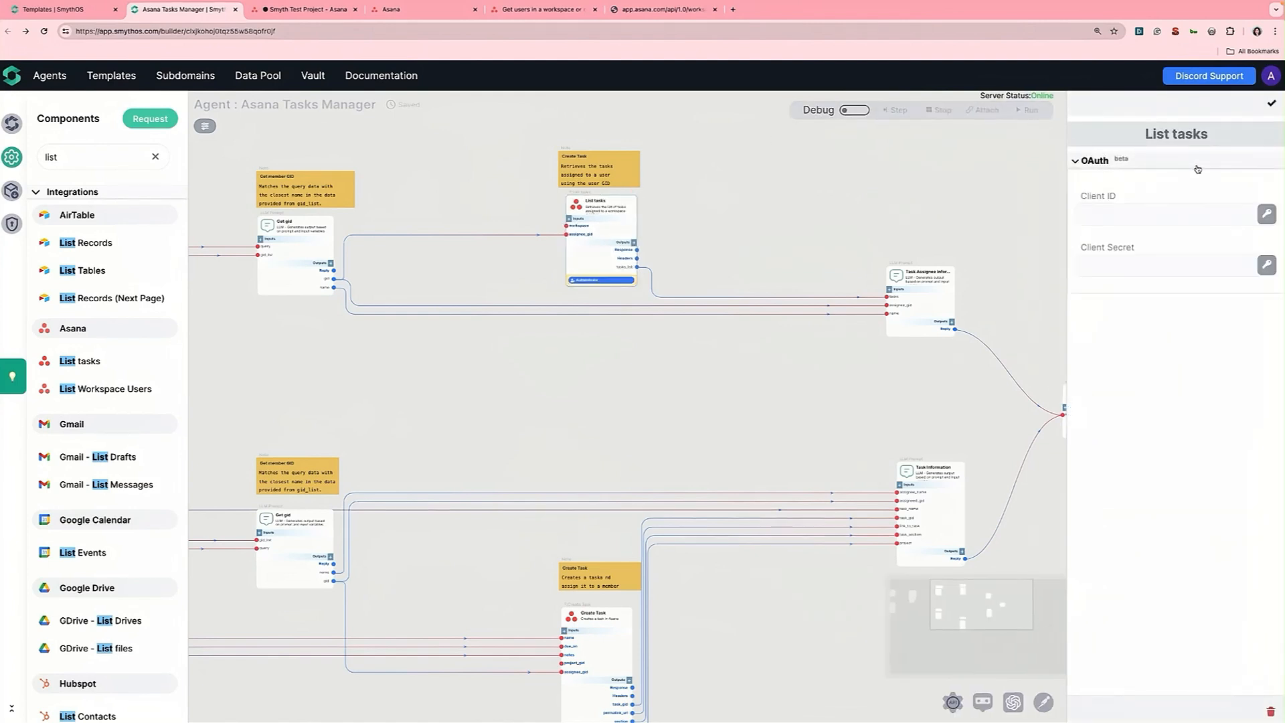
click(1267, 214)
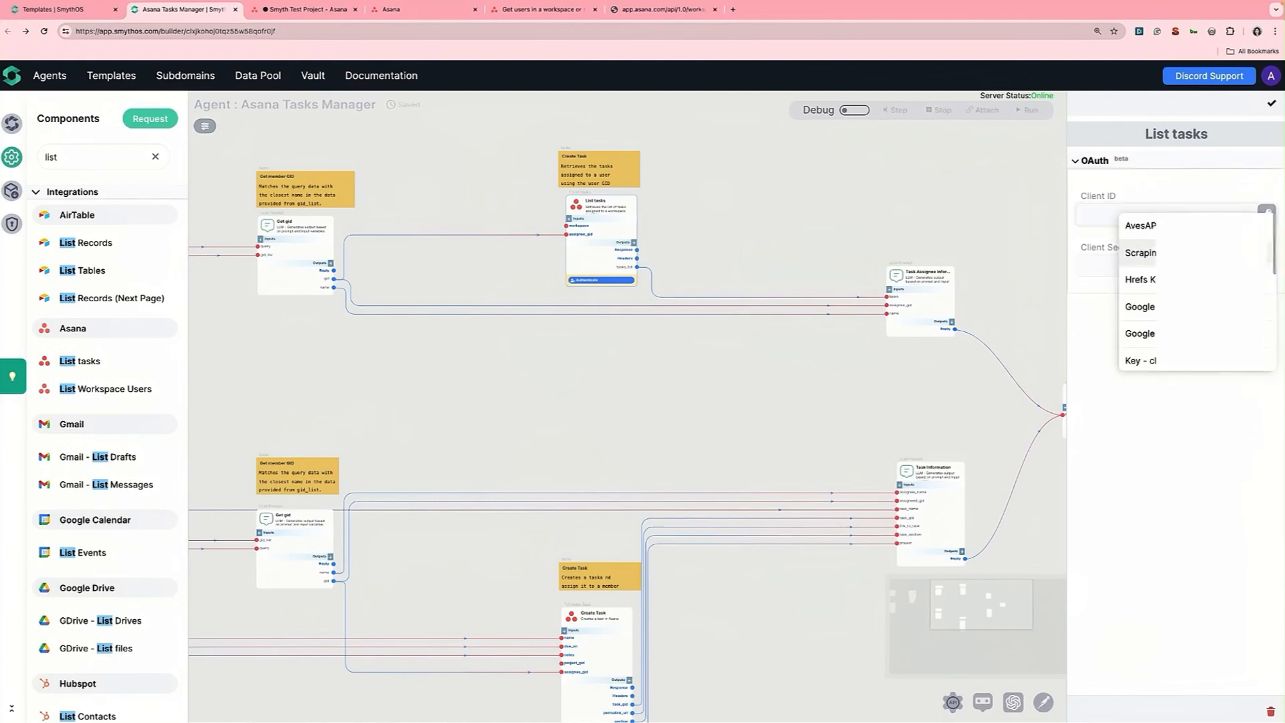
scroll(1196, 291, down, 5)
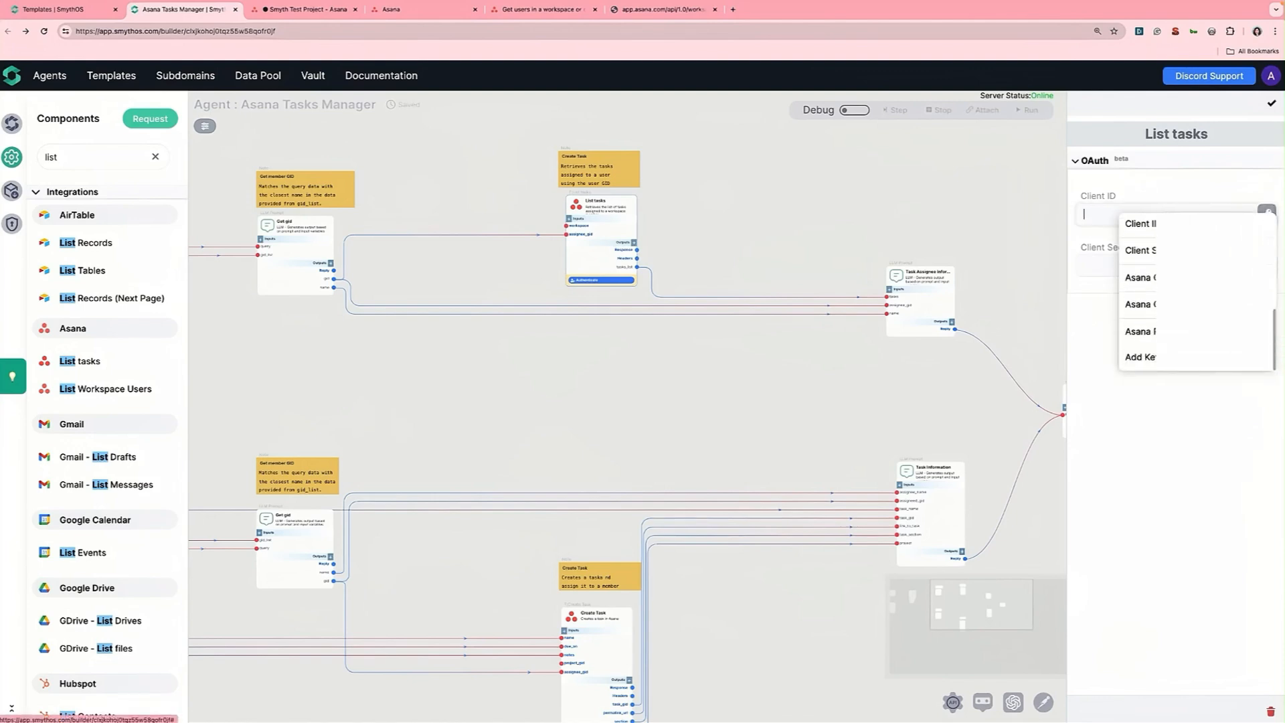
click(1141, 358)
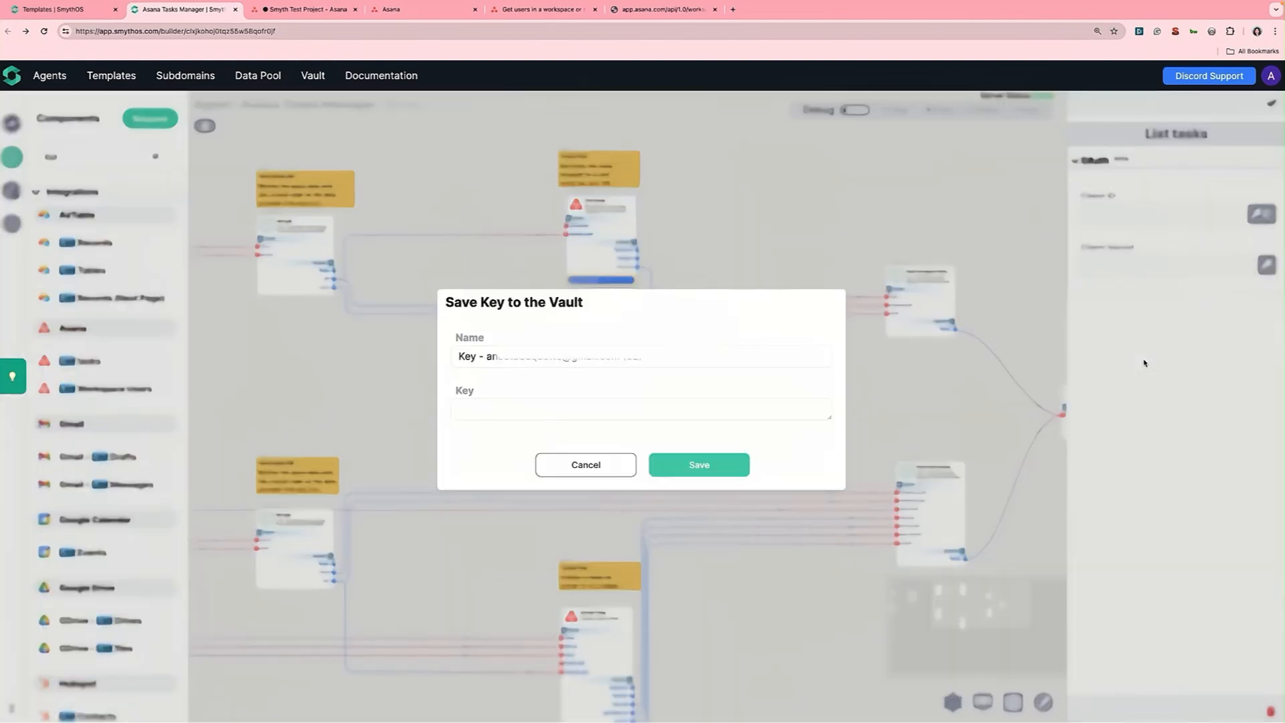
Name the vault key SE Asana Client ID, paste the Asana app's client ID as its key and save it.
triple_click(690, 359)
key(BackSpace)
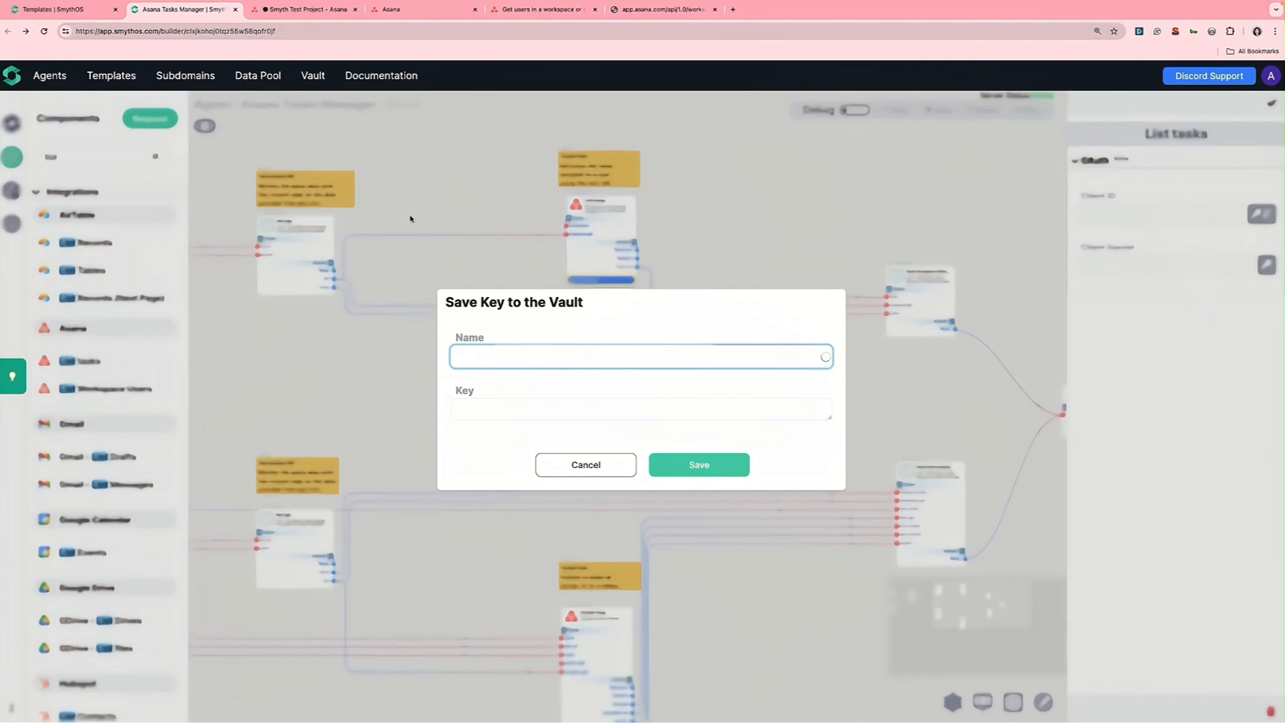
text(SE A)
click(438, 16)
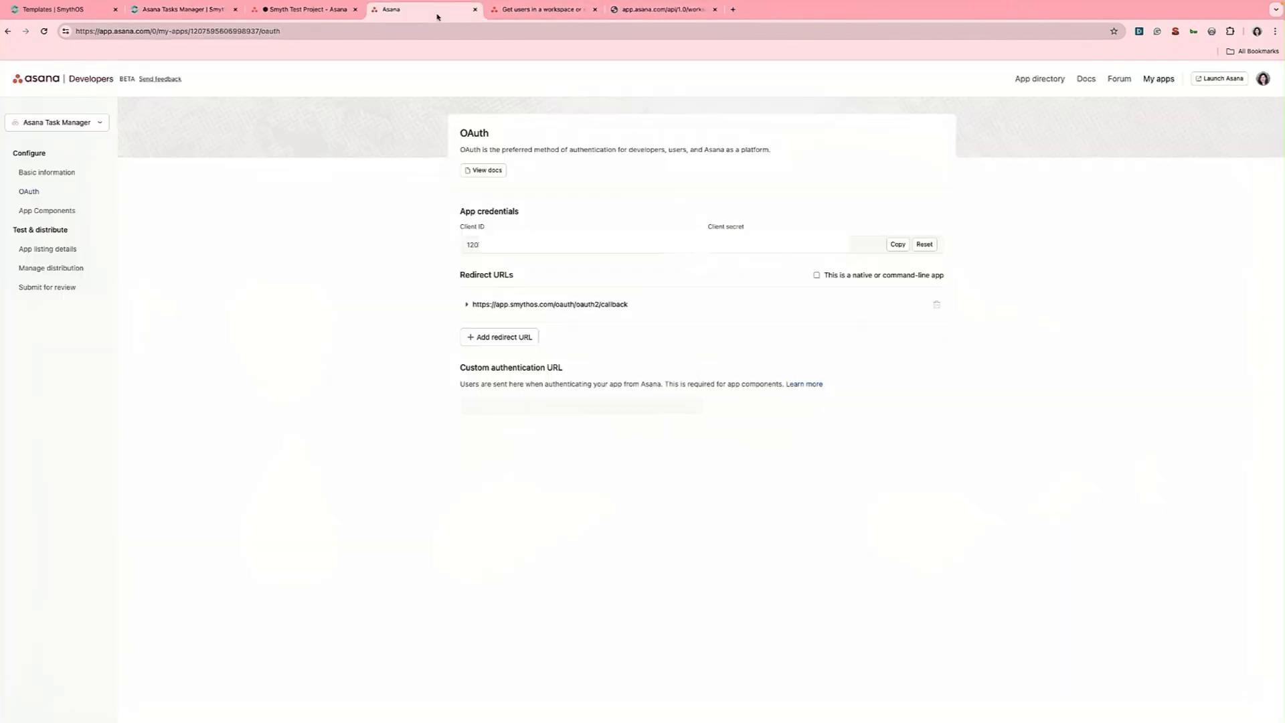
click(183, 10)
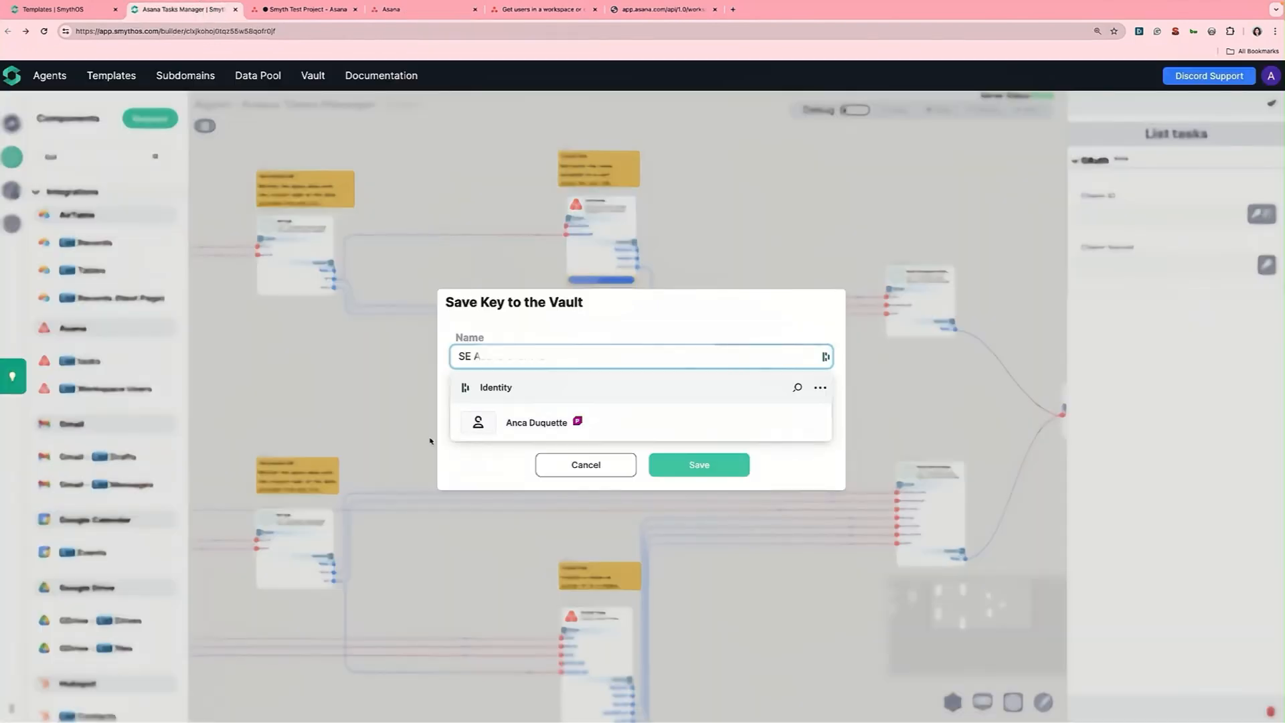
click(467, 487)
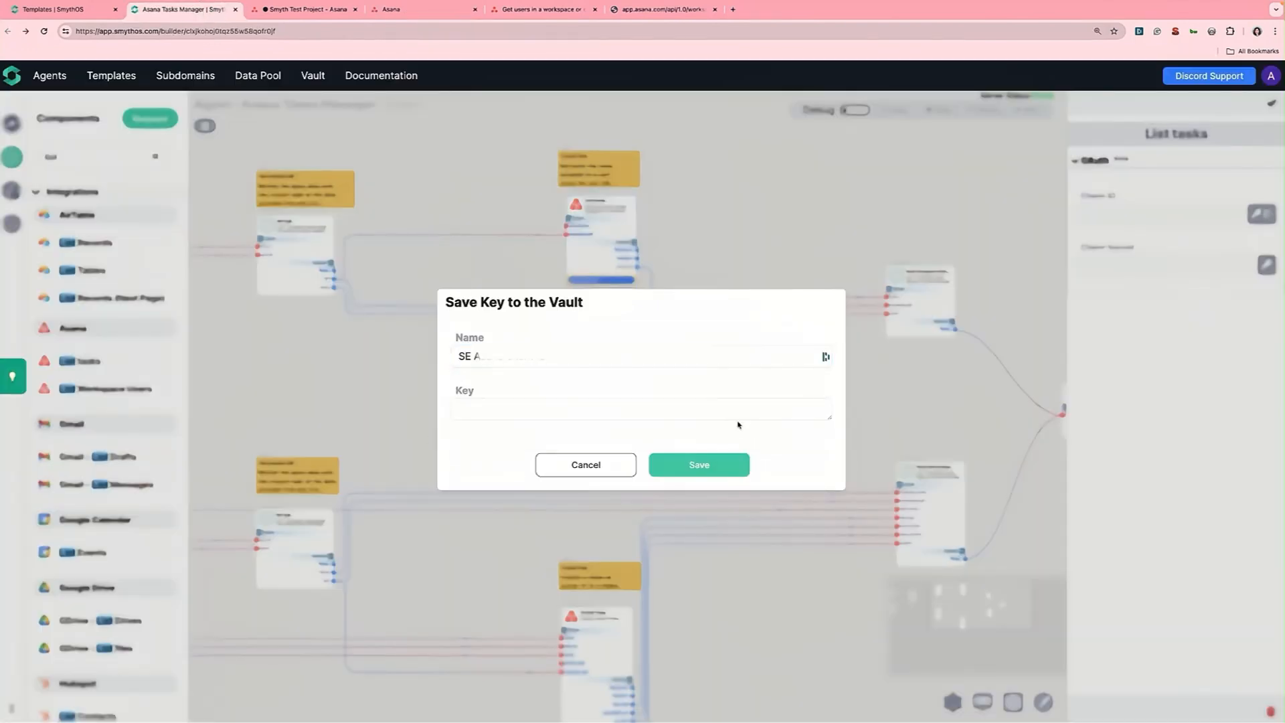
click(733, 410)
key(ctrl+v)
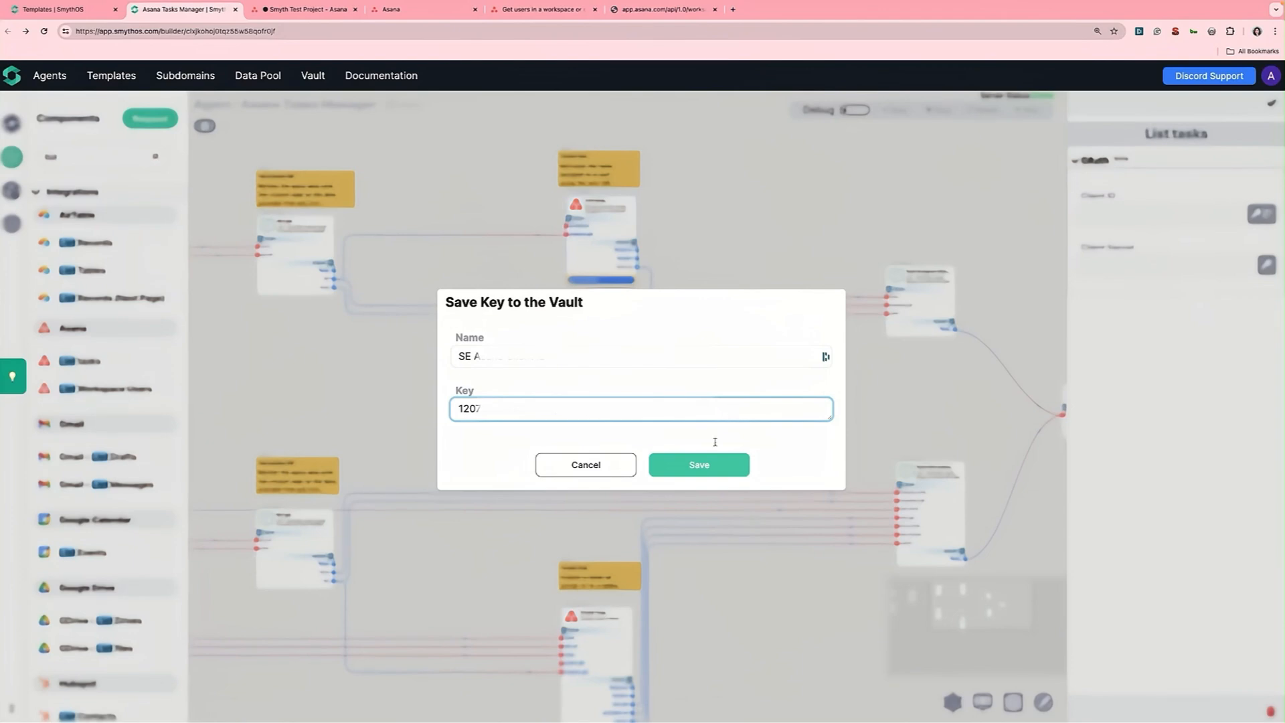
click(703, 465)
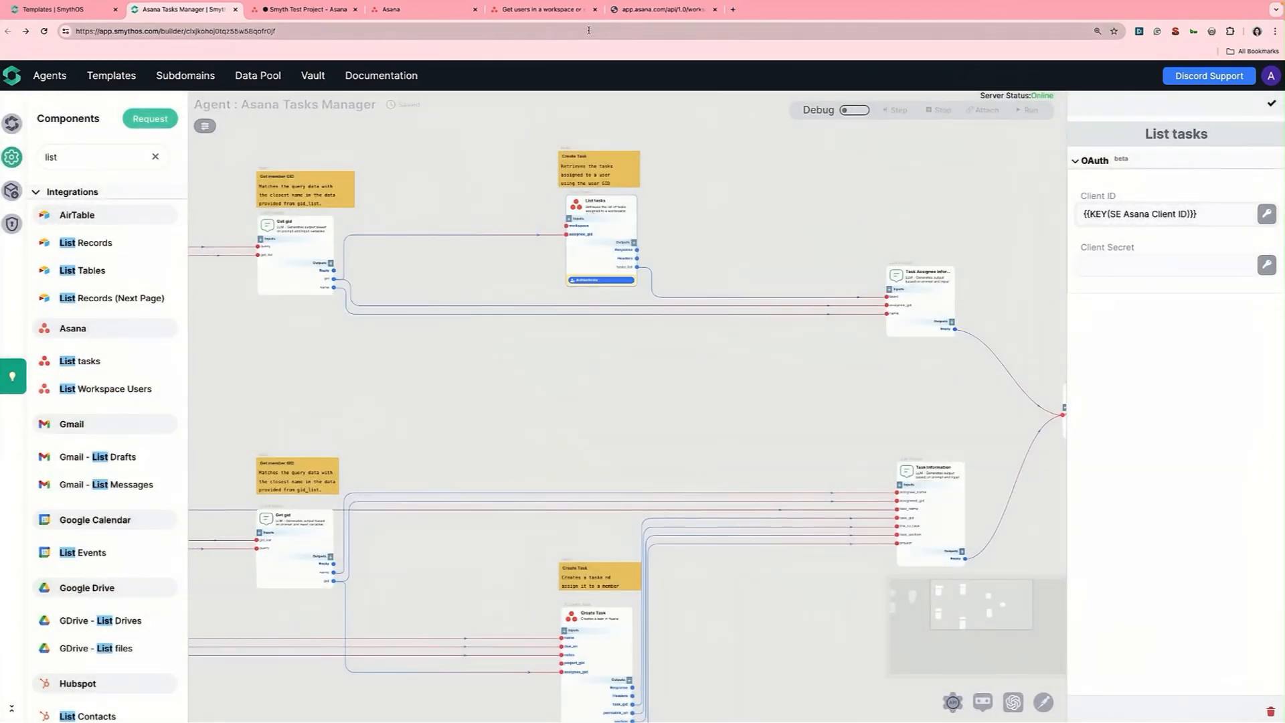
Copy the Asana app's client secret and save it as the vault key SE Client Secret for the List tasks component's Client Secret.
click(418, 10)
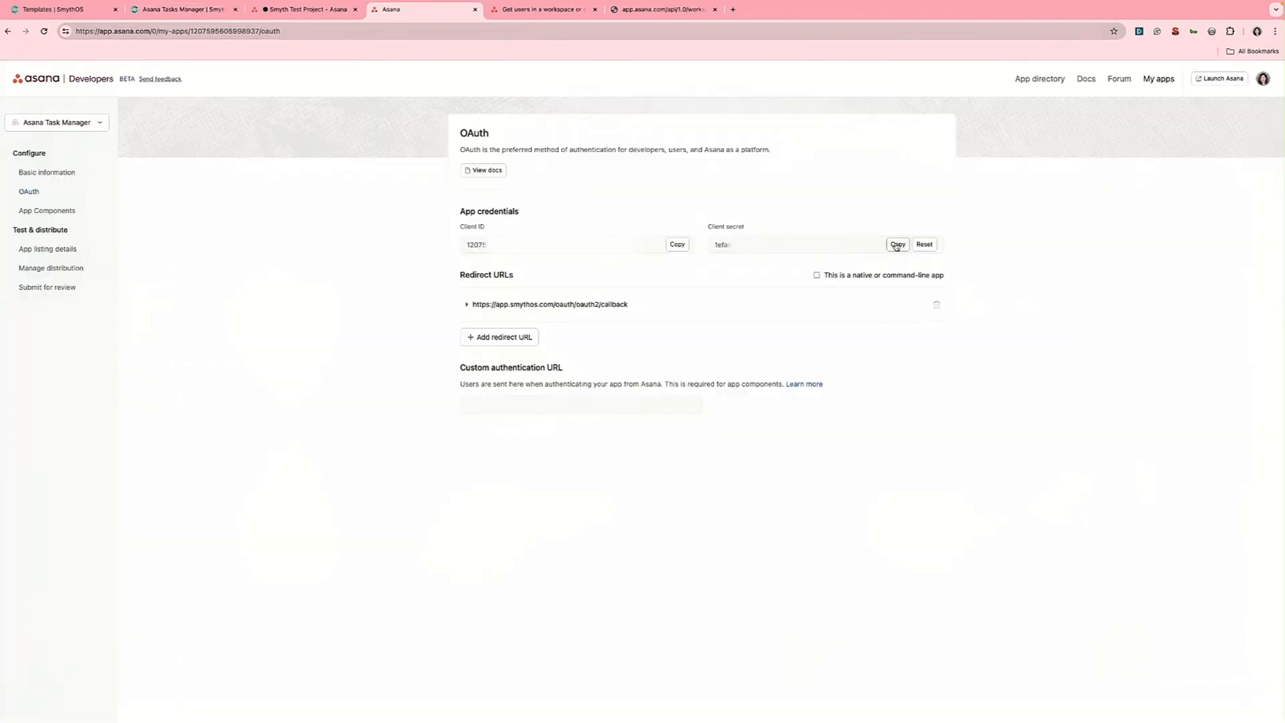
click(215, 10)
click(1267, 265)
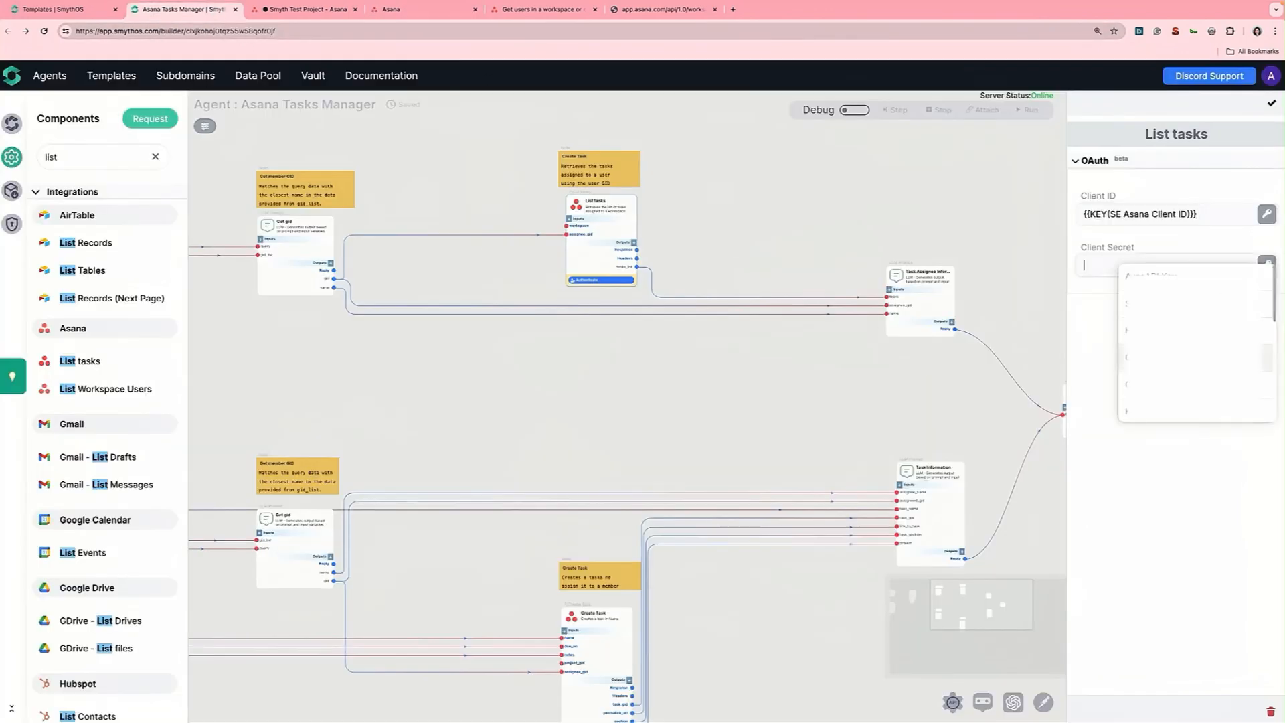
click(1156, 410)
key(ctrl+a)
text(SE)
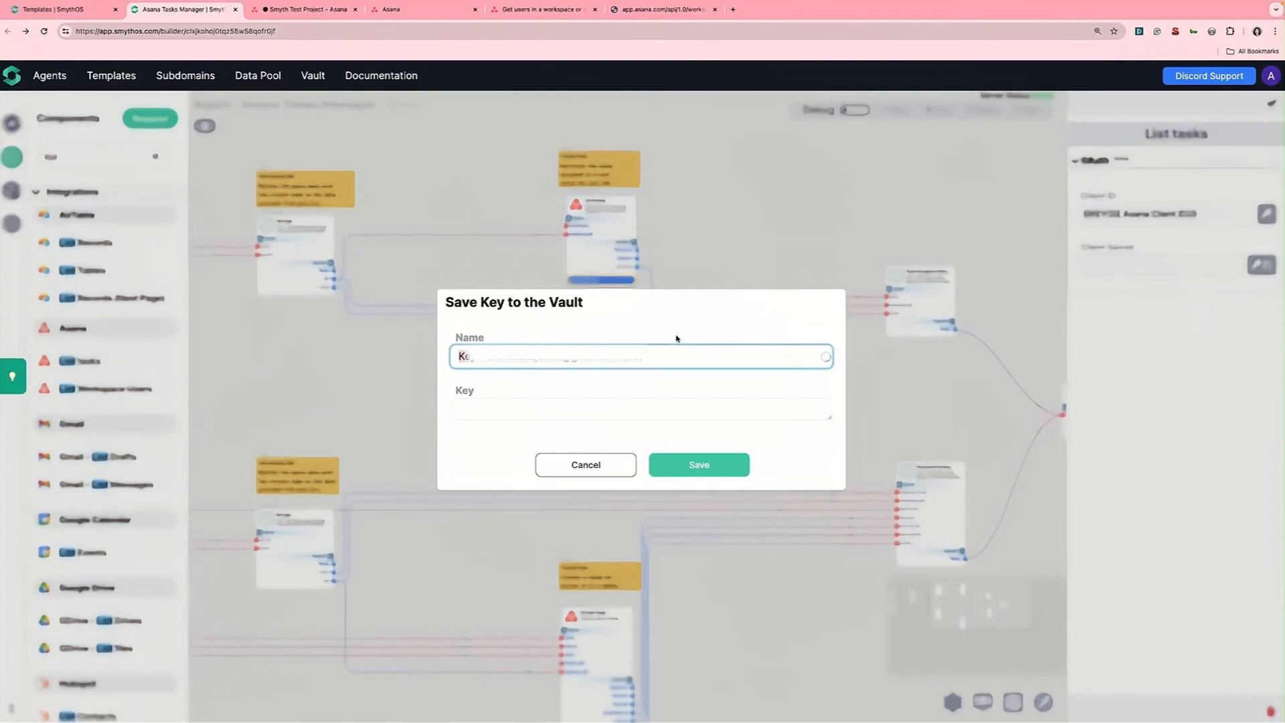
text(A)
click(644, 406)
key(ctrl+v)
click(696, 465)
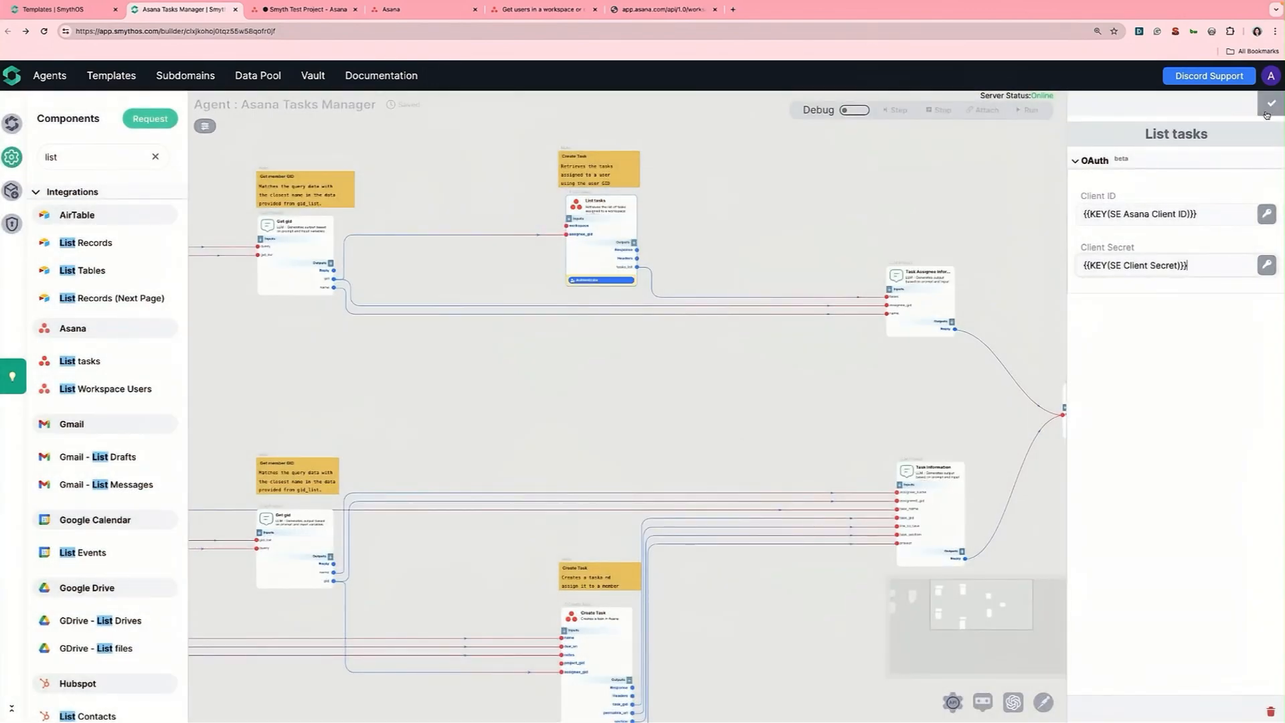
Close the List tasks settings and authenticate the component, allowing Asana Task Manager Demo to access the Asana account.
click(1272, 104)
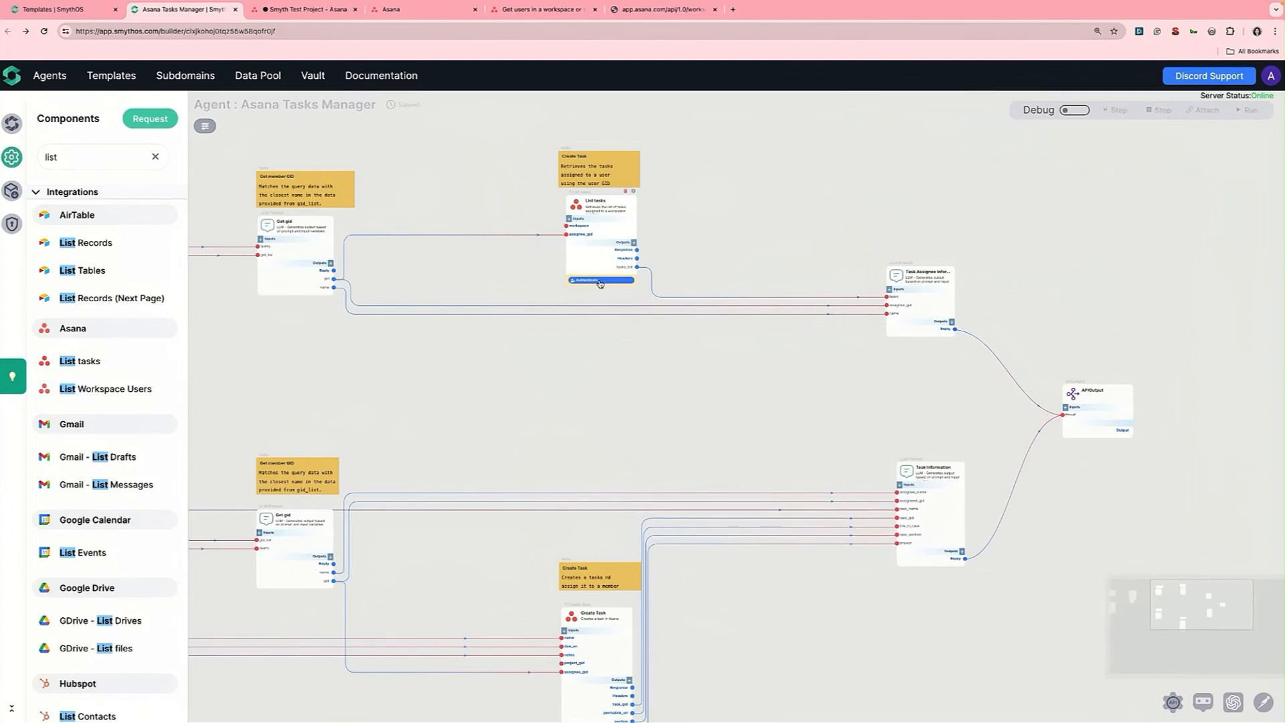
click(599, 281)
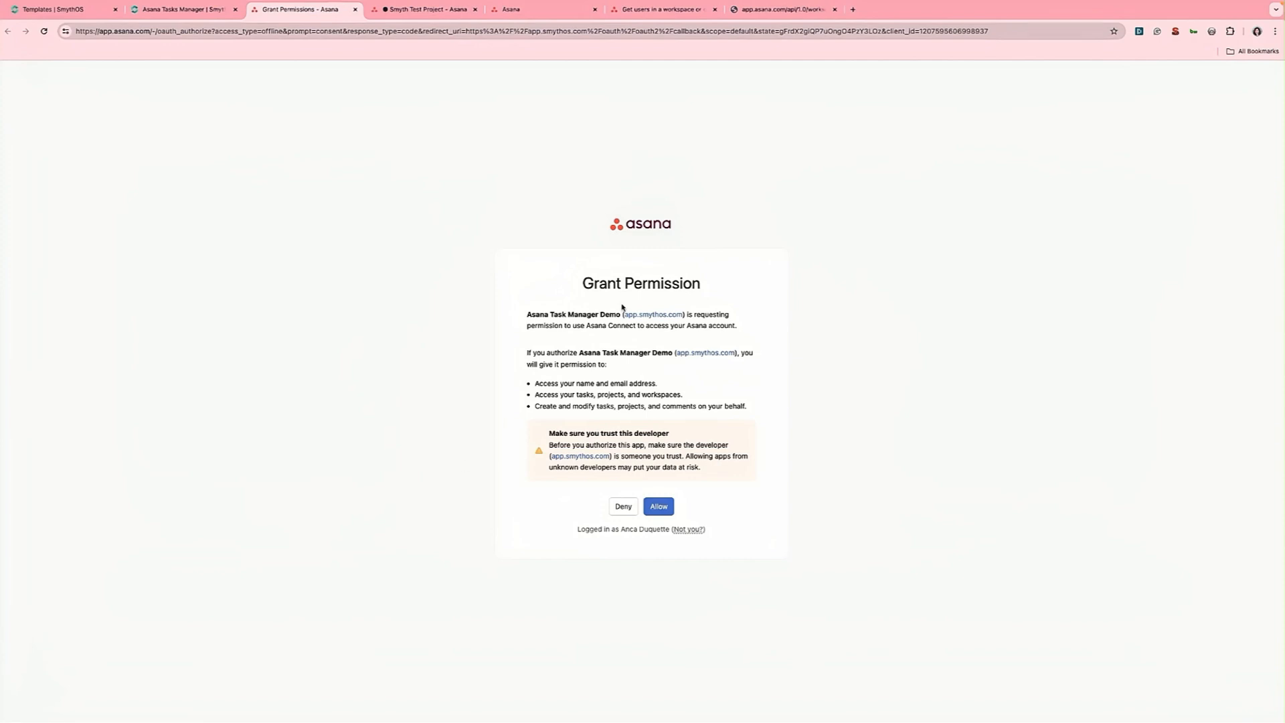
click(659, 508)
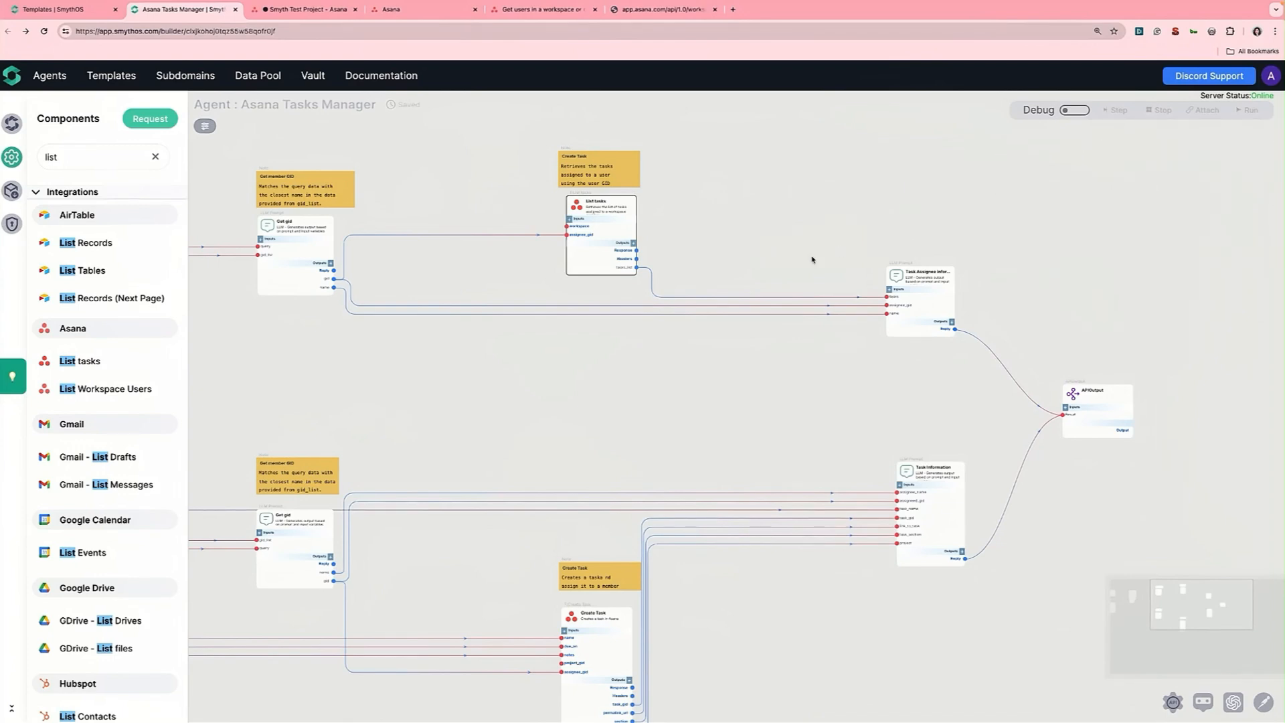
Set the Create Task component's OAuth Client ID to SE Asana Client ID and its Client Secret to SE Client Secret from the vault.
scroll(803, 234, down, 5)
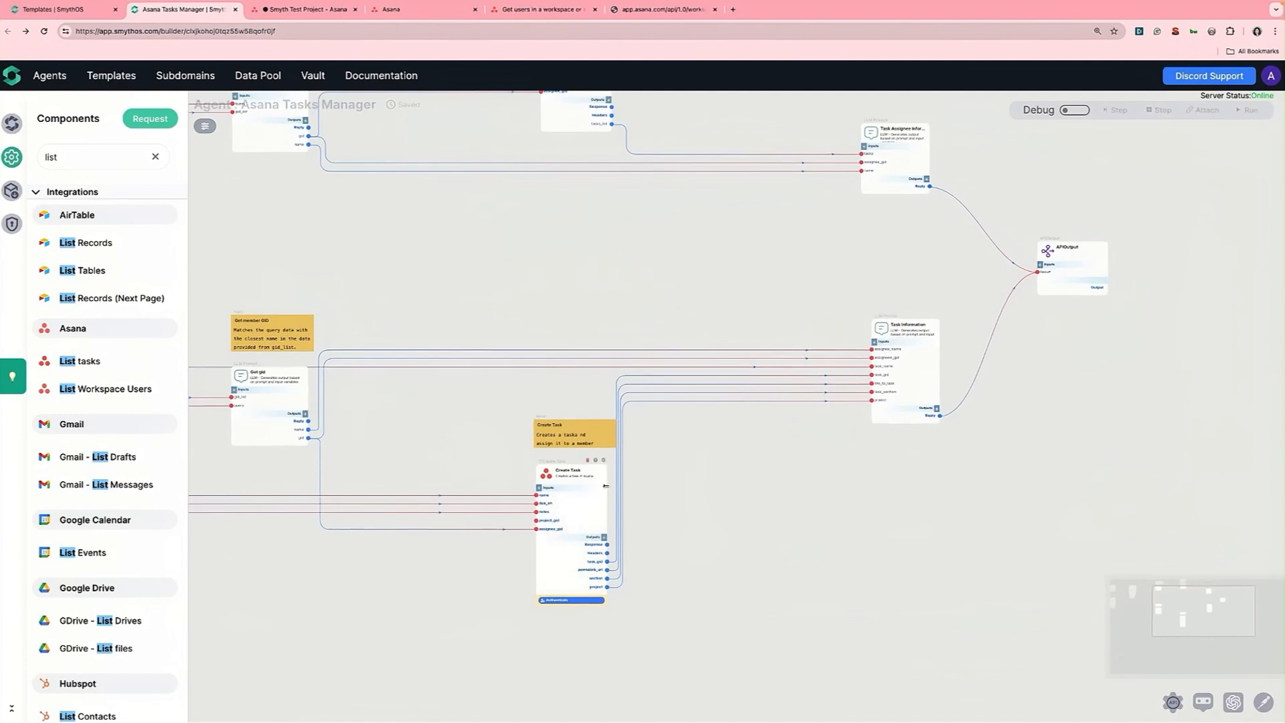
click(604, 462)
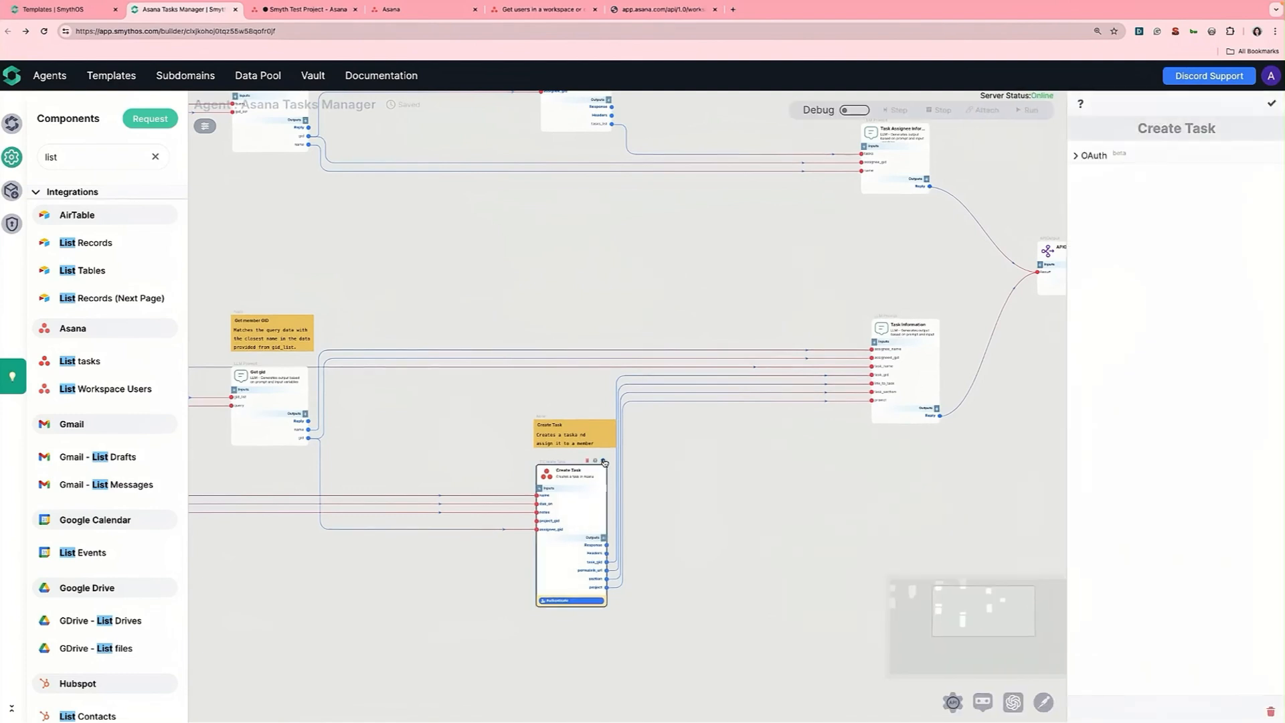
click(1083, 161)
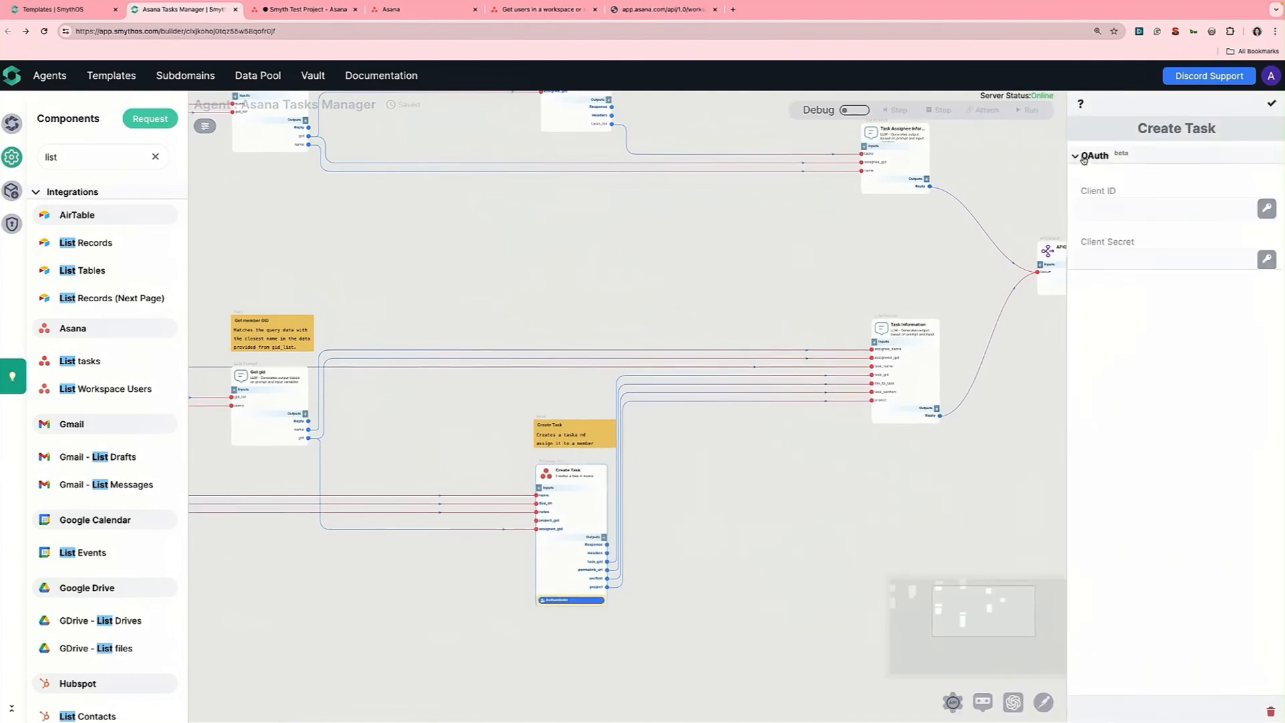
click(1267, 206)
scroll(1198, 287, down, 3)
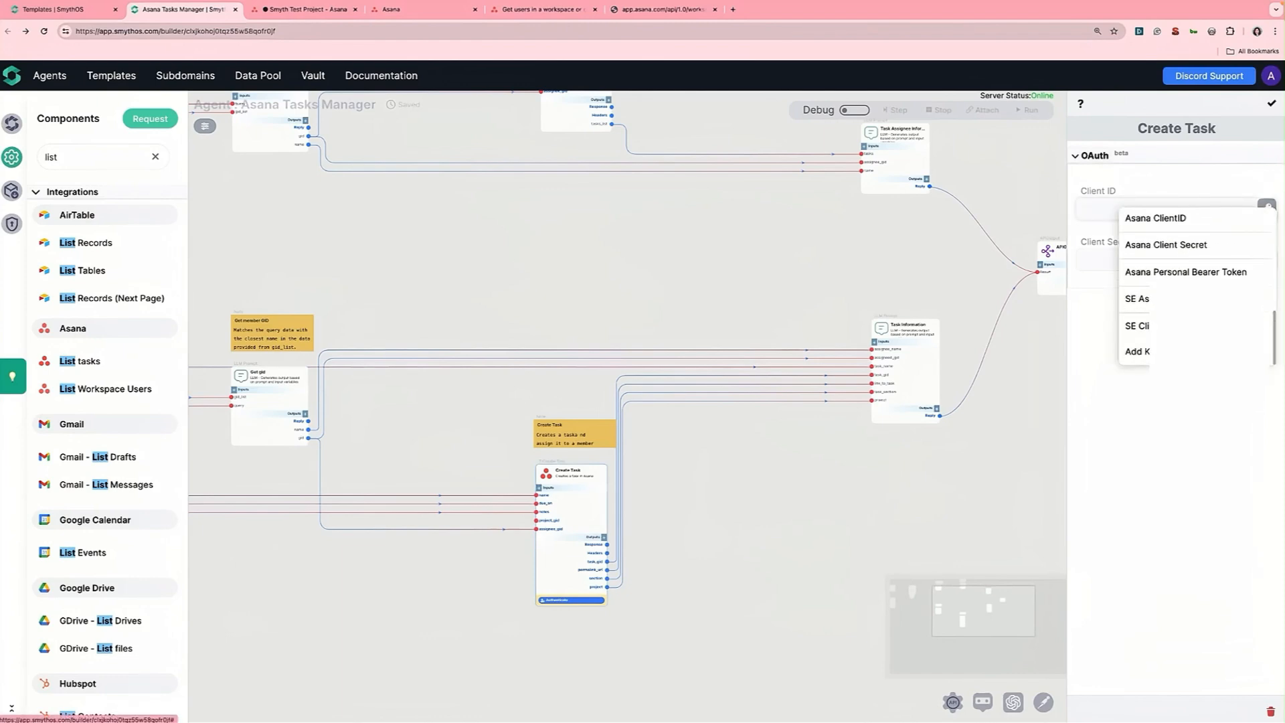
click(1225, 299)
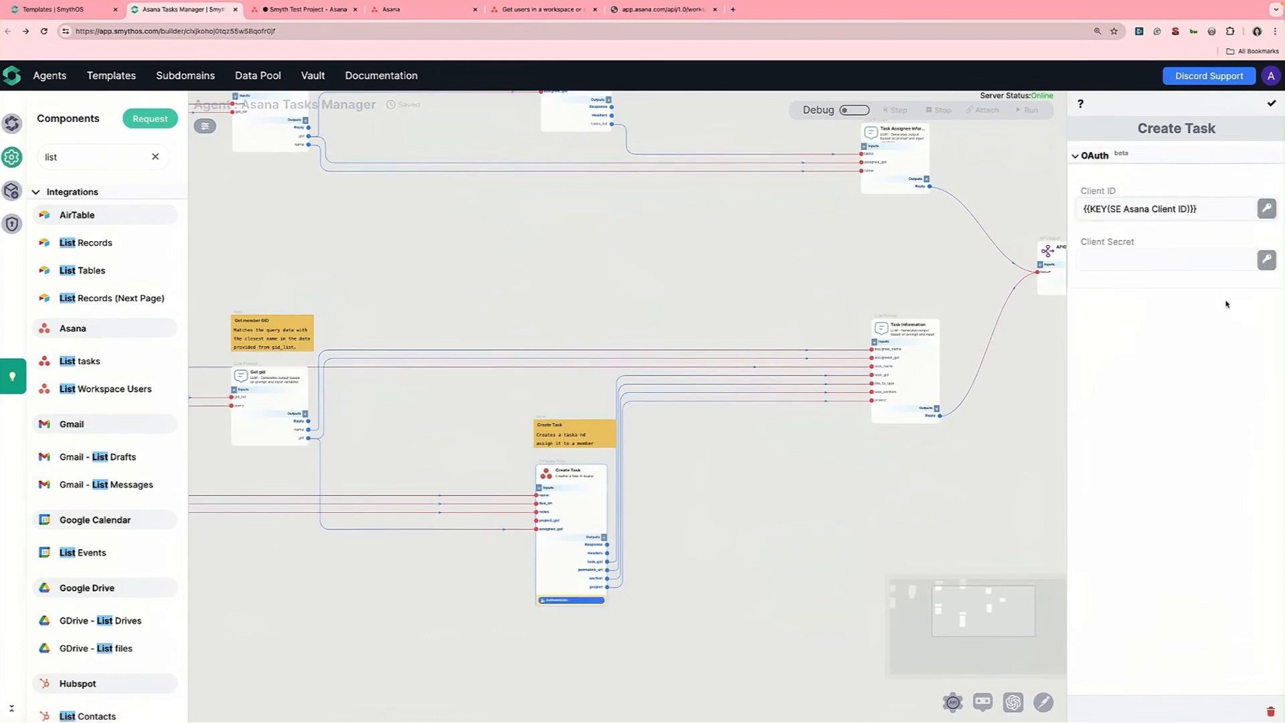
scroll(1198, 334, down, 5)
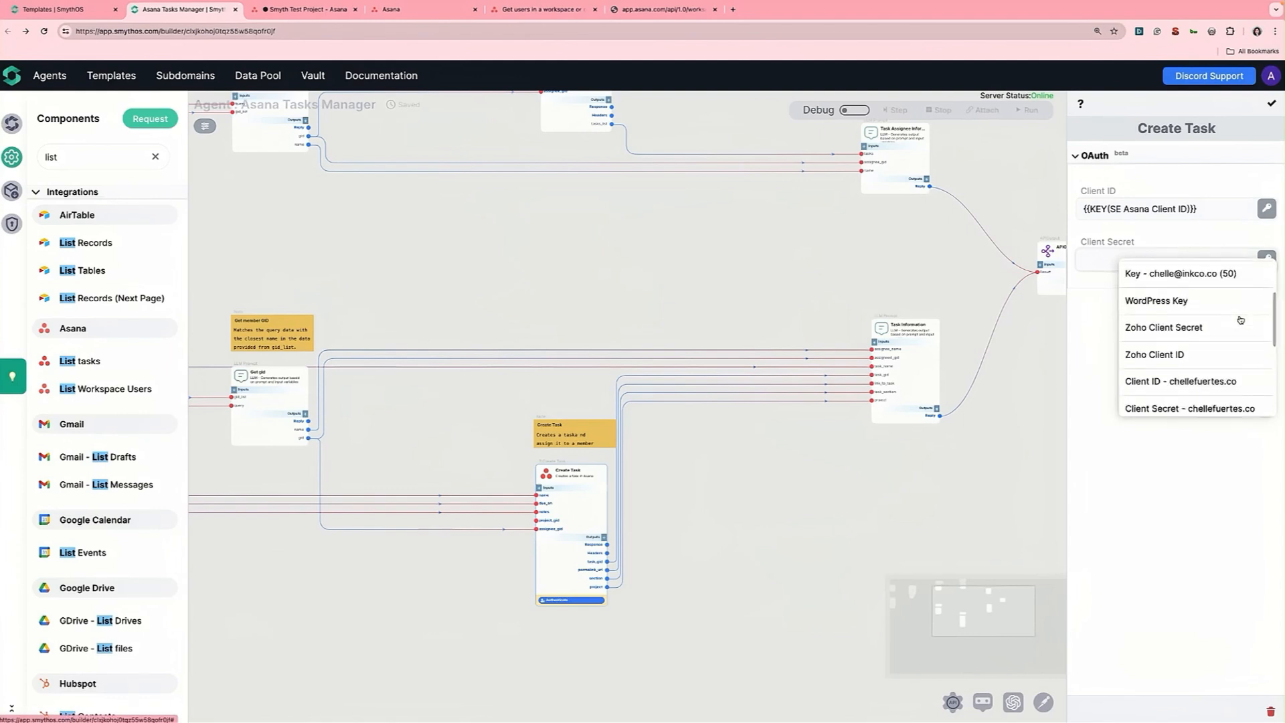
click(1199, 376)
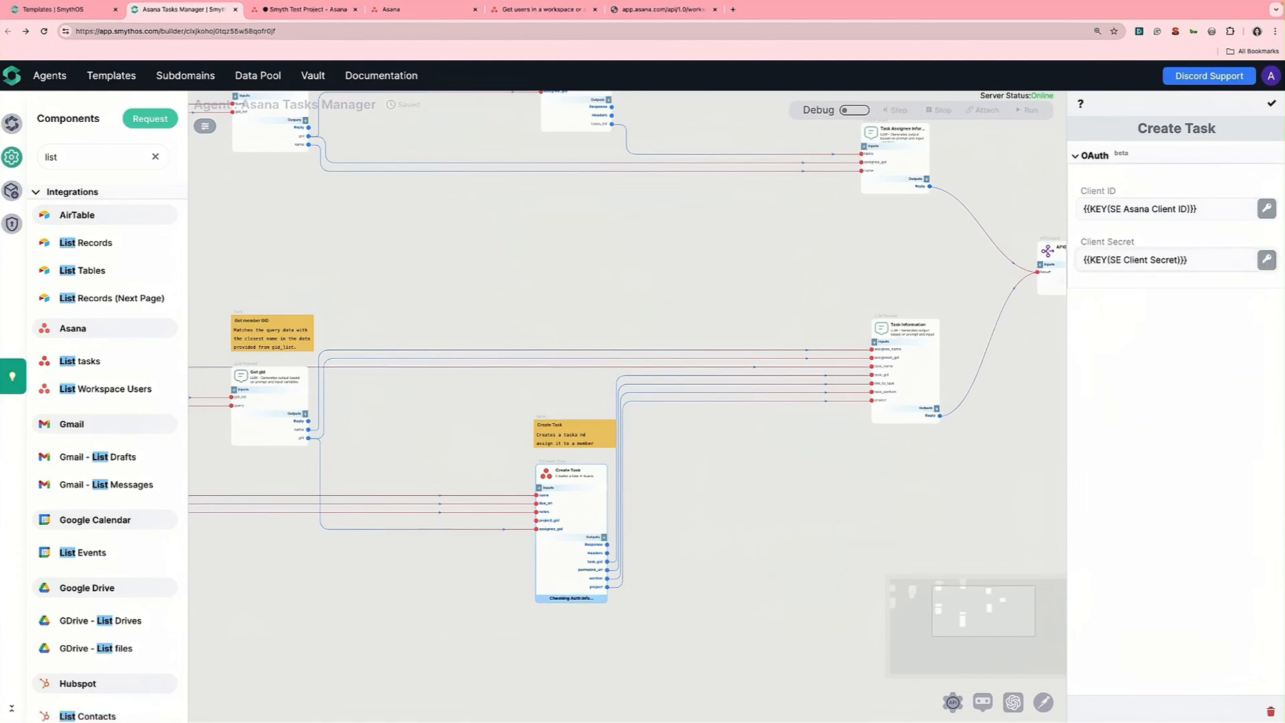
click(1271, 103)
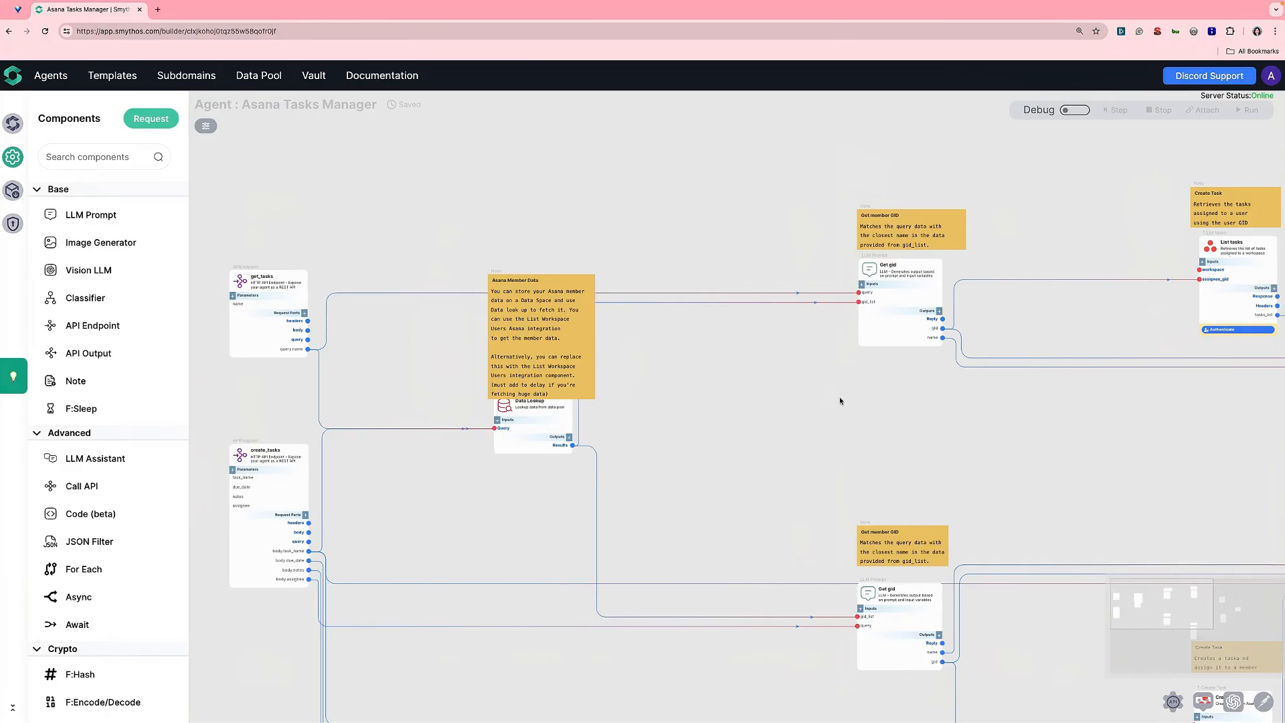
Set the default value of the List tasks component's workspace input to the asana workspace gid variable and save it.
drag(927, 386, 700, 412)
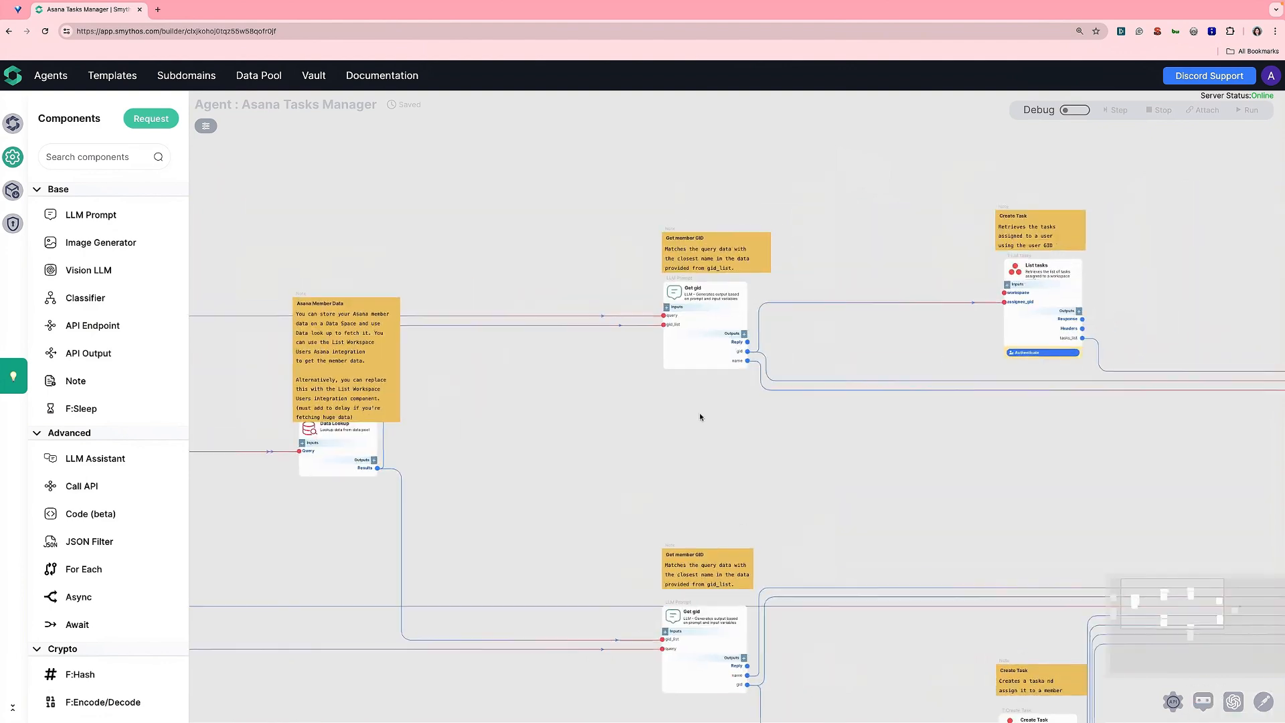
drag(883, 411, 636, 415)
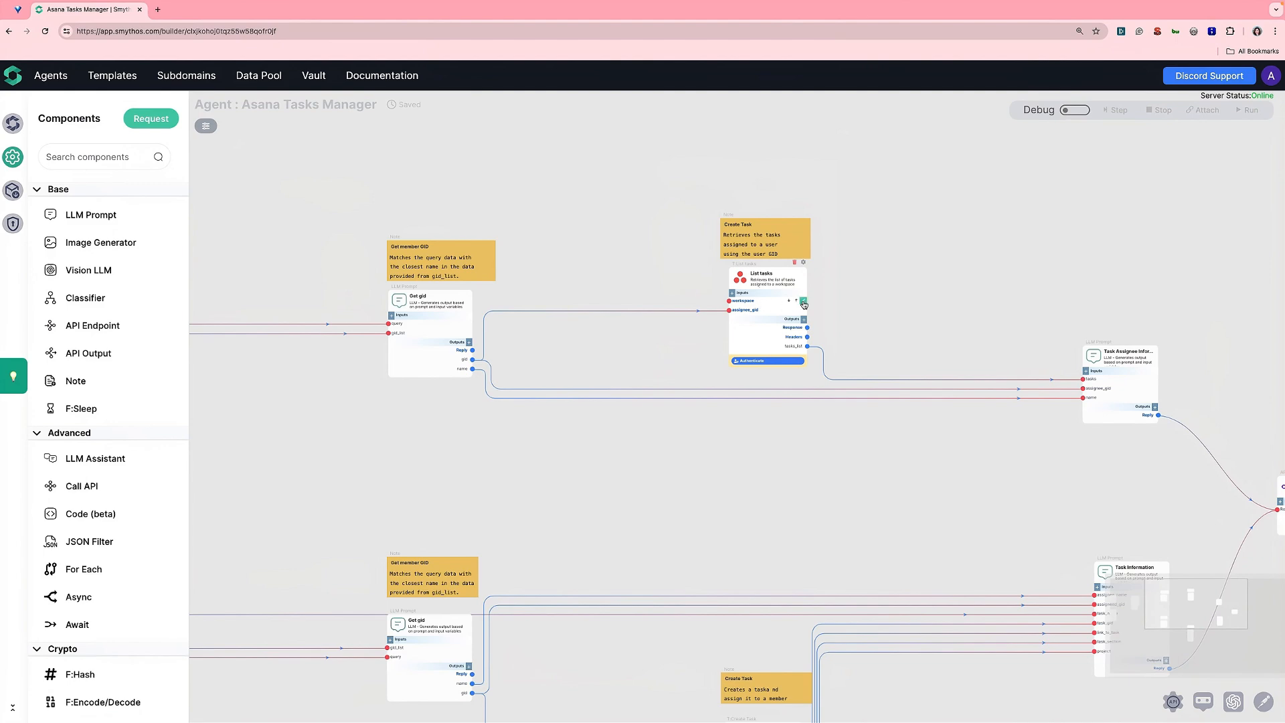
click(803, 303)
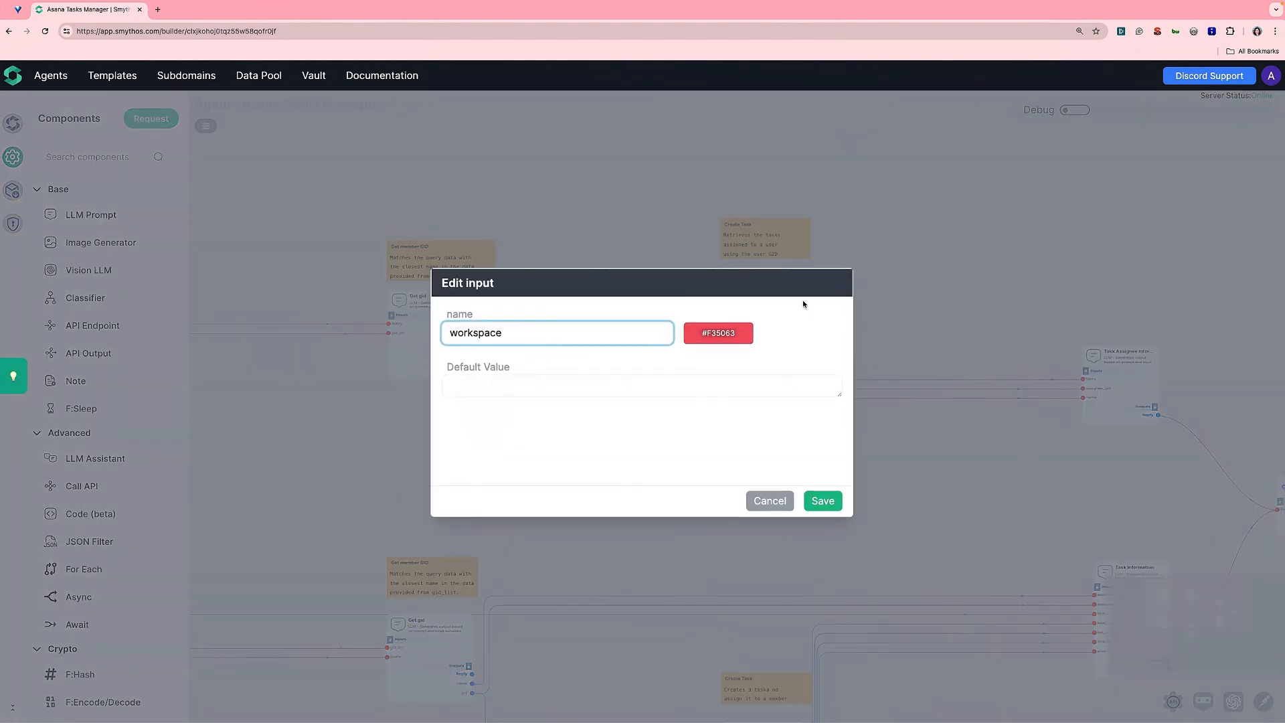
click(501, 388)
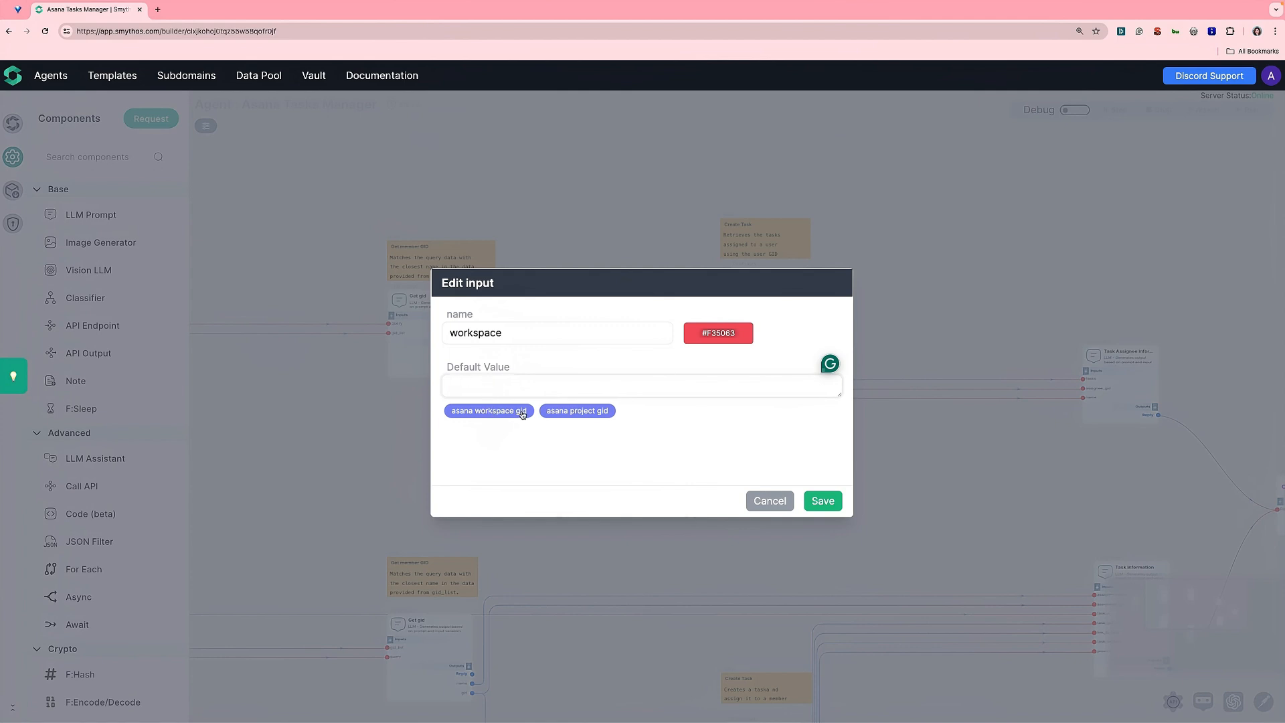
click(485, 412)
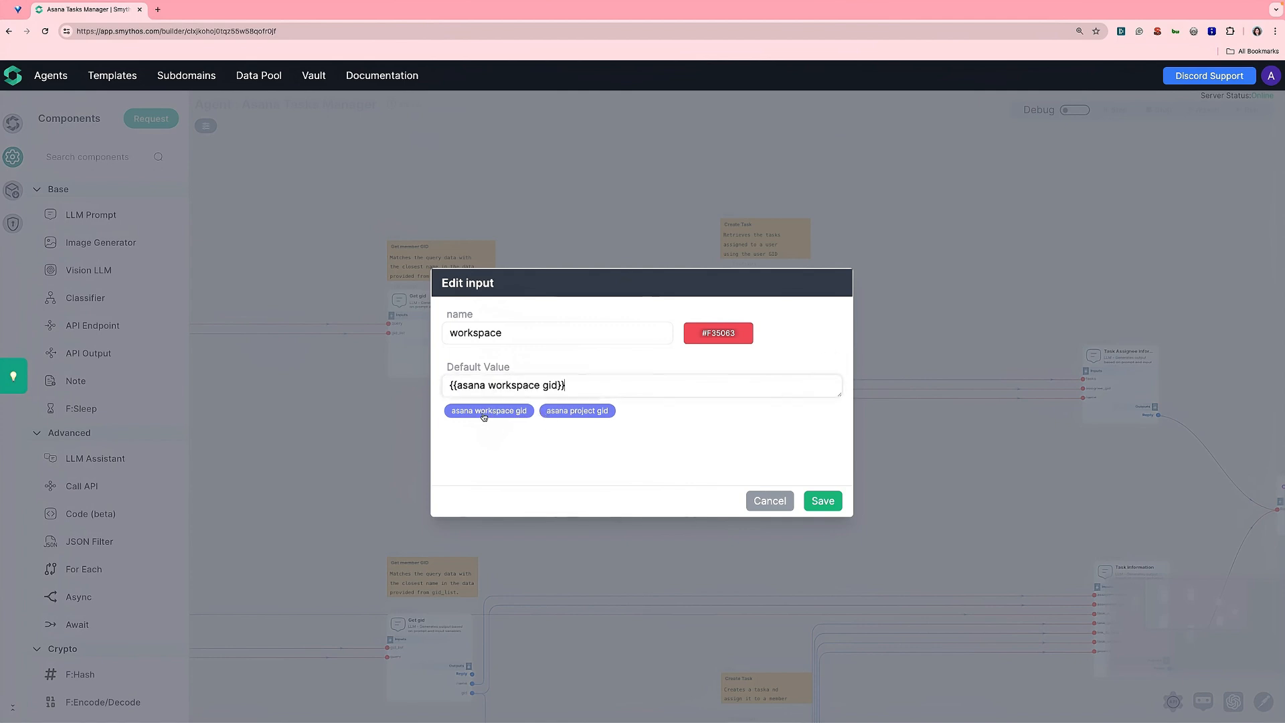
click(822, 502)
Set the default value of the Create Task component's project_gid input to the asana project gid variable and save it.
drag(826, 499, 739, 250)
mouse_move(699, 492)
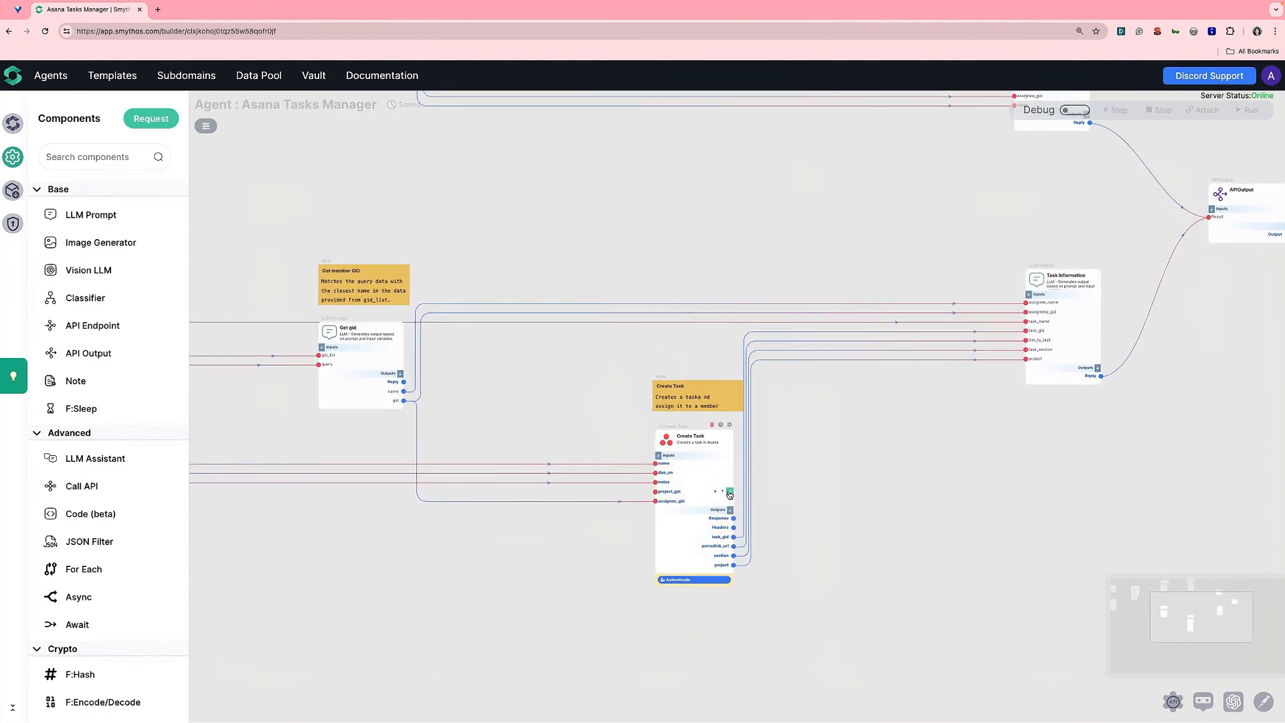
click(730, 492)
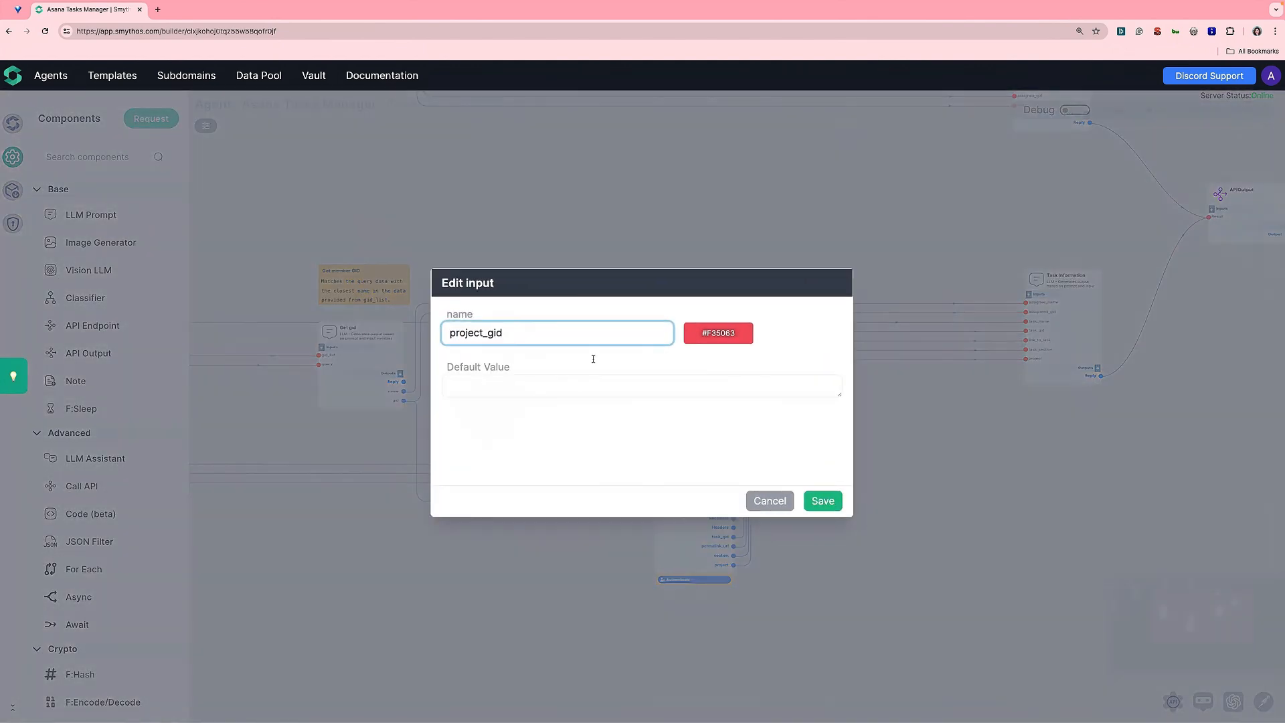
click(531, 394)
click(588, 411)
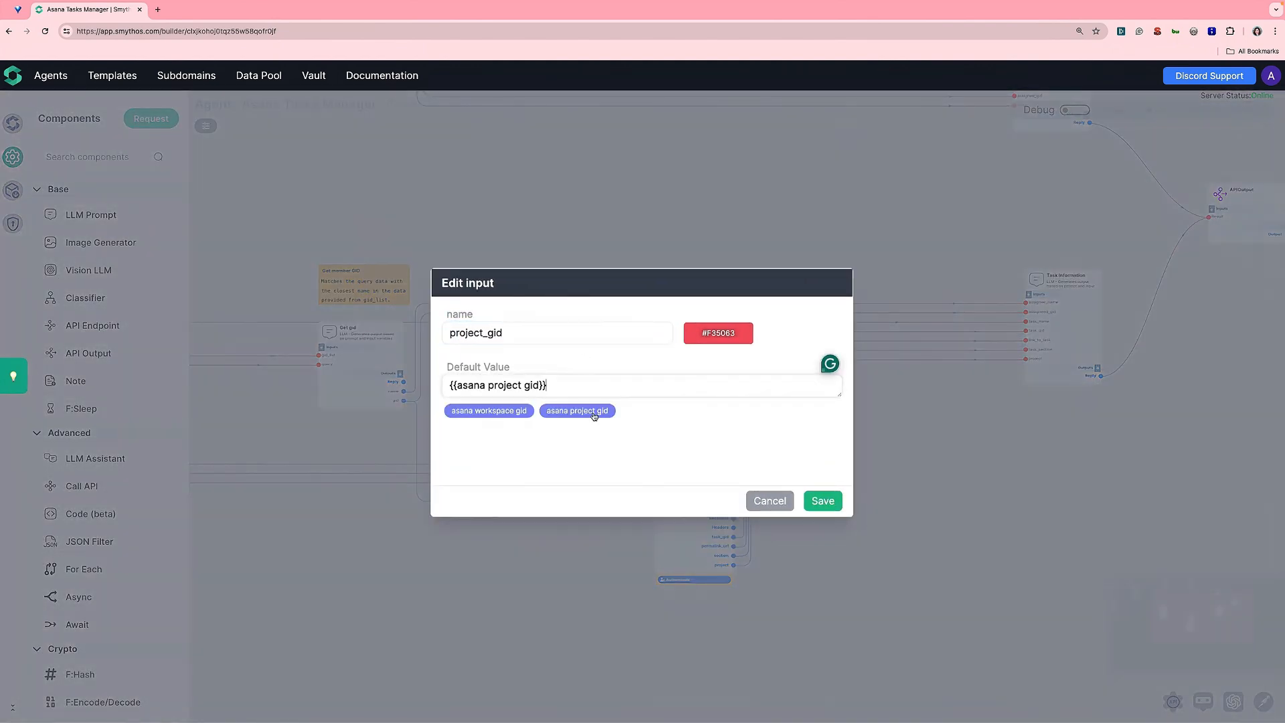
click(836, 502)
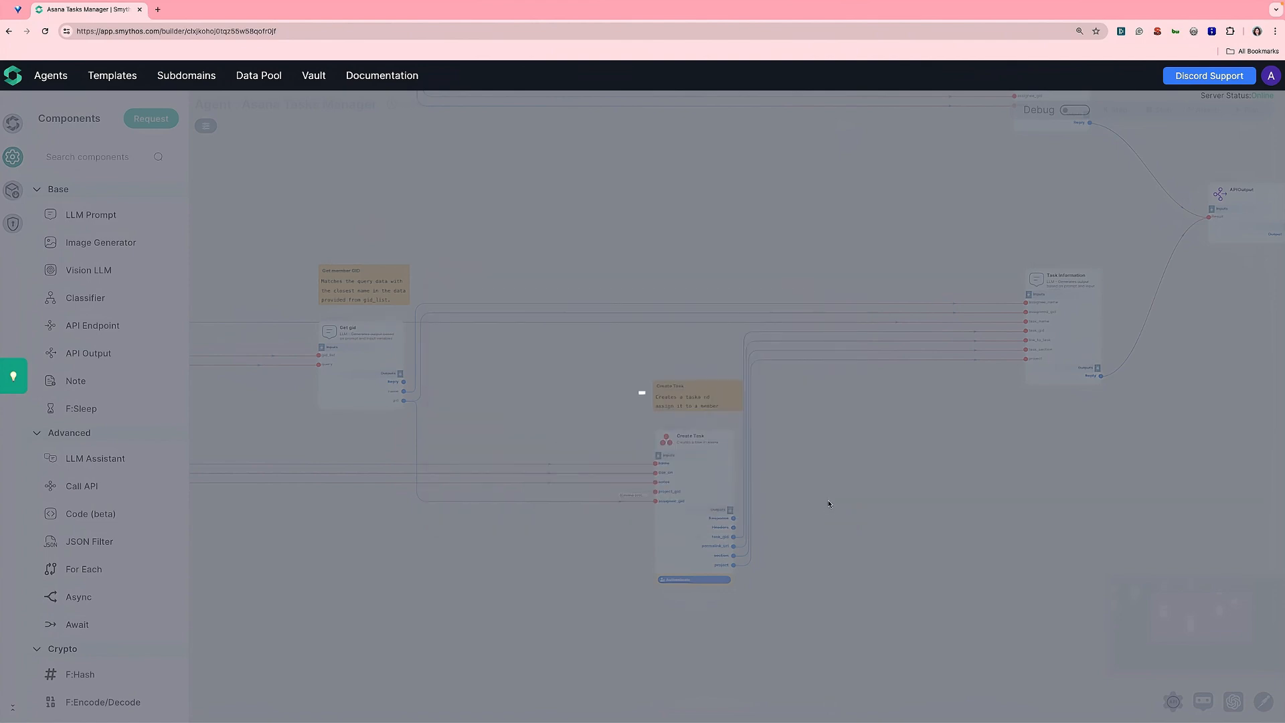
Examine the workflow's connections from the Get gid, Create Task and List tasks components through to the APIOutput component.
scroll(828, 504, left, 10)
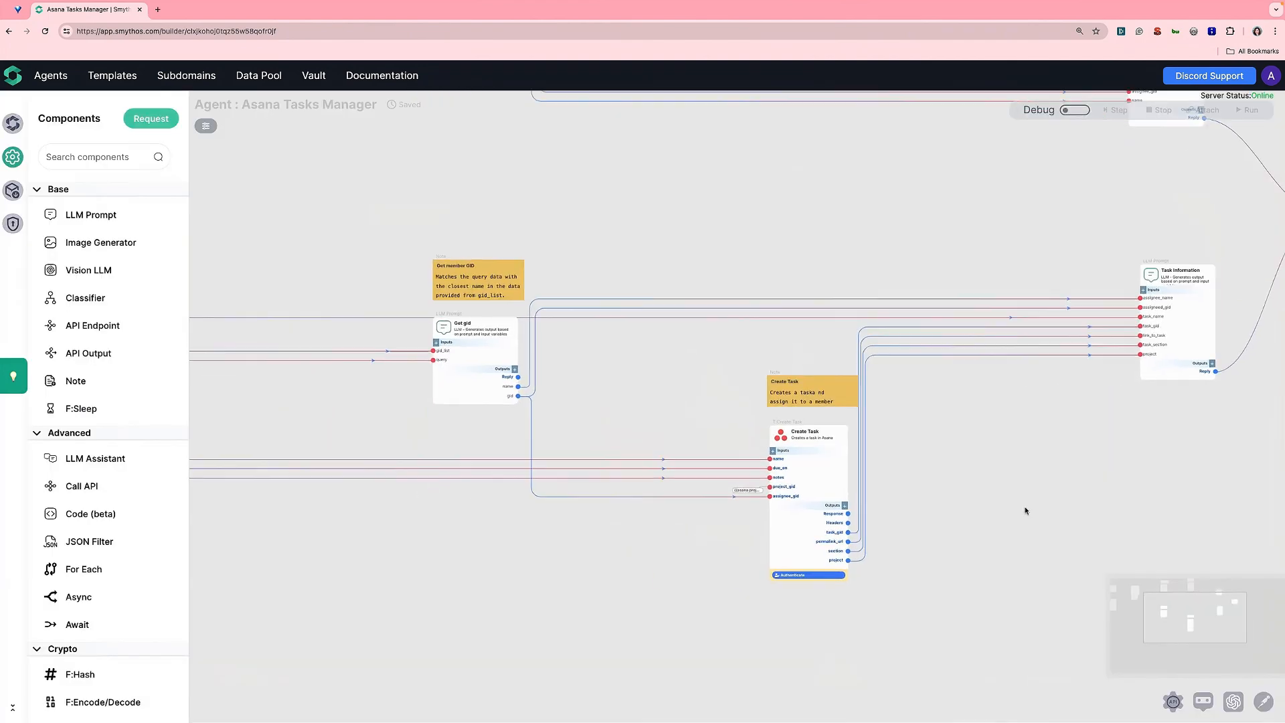
mouse_move(682, 619)
mouse_down()
mouse_move(770, 631)
mouse_move(632, 608)
mouse_up()
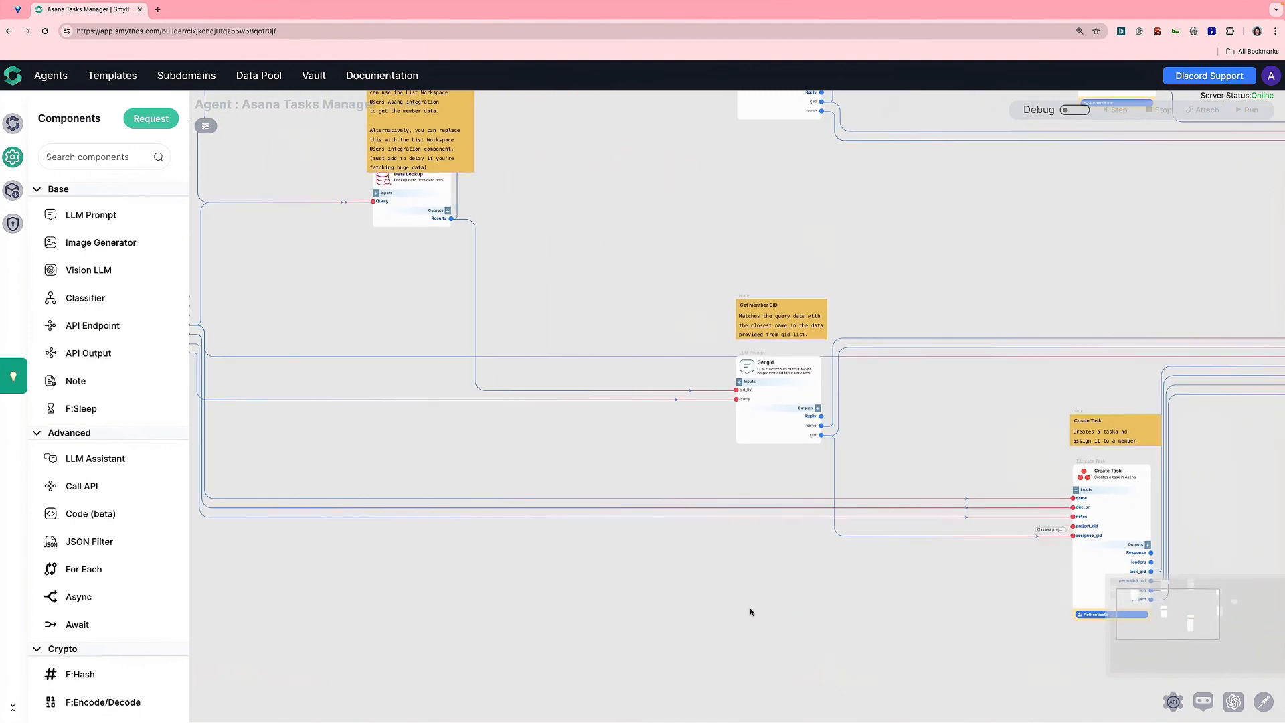
drag(750, 607, 574, 605)
drag(673, 613, 474, 593)
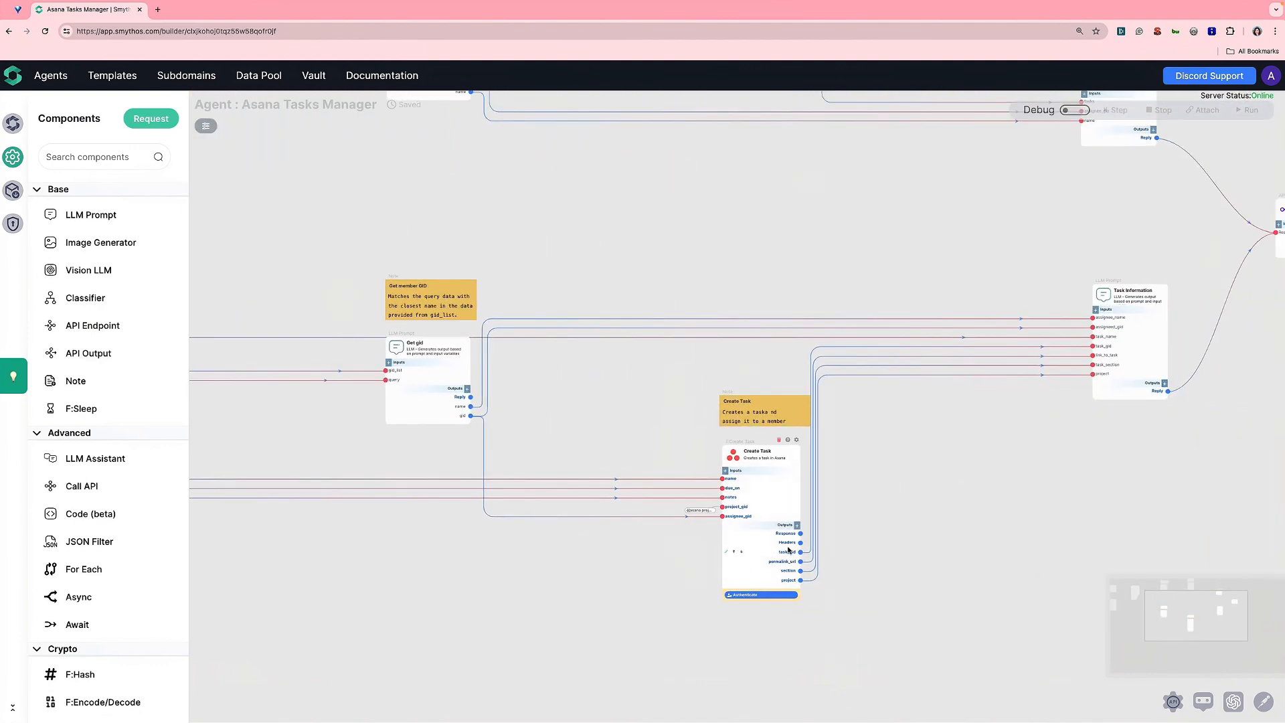
drag(950, 493, 800, 494)
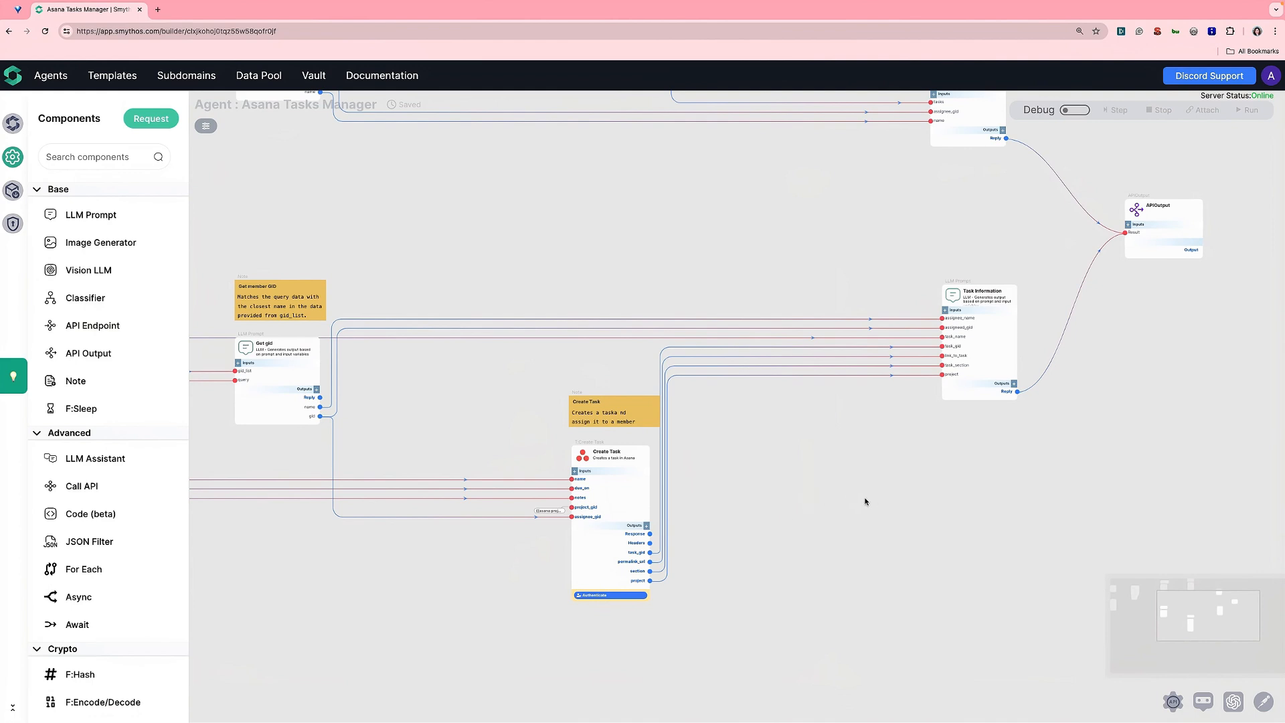
scroll(855, 500, right, 4)
scroll(855, 501, up, 2)
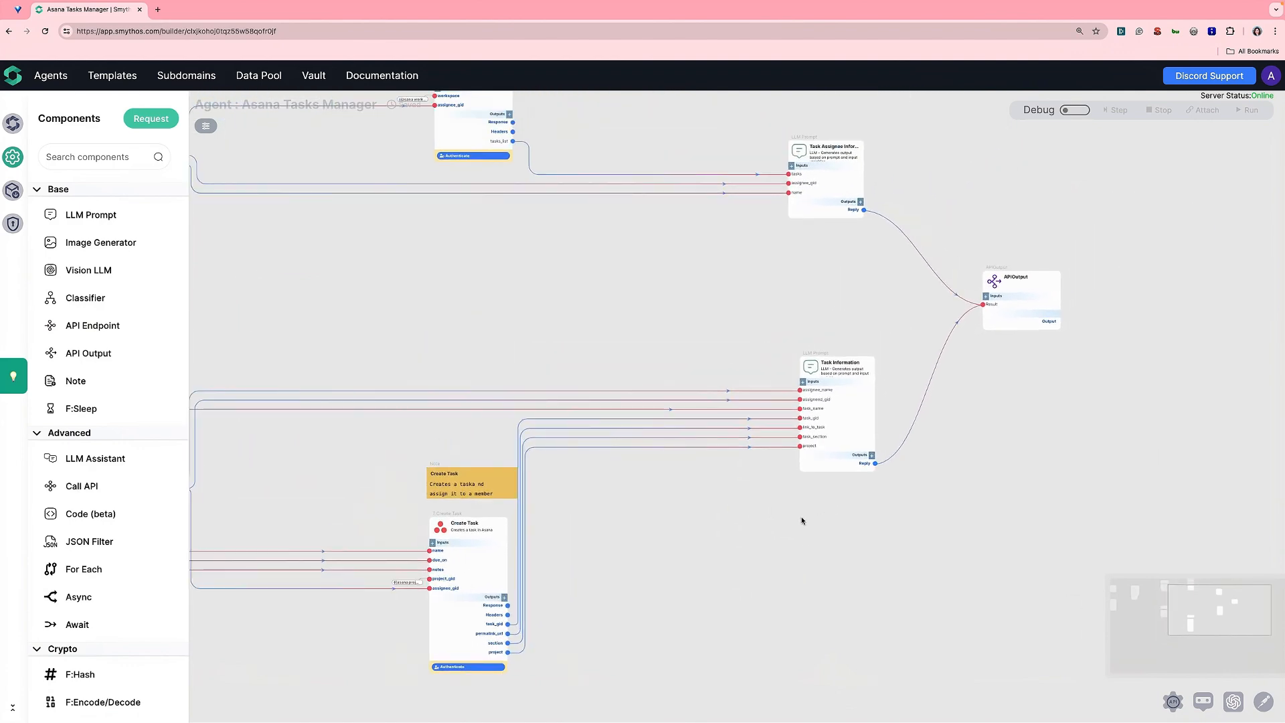
scroll(801, 518, up, 3)
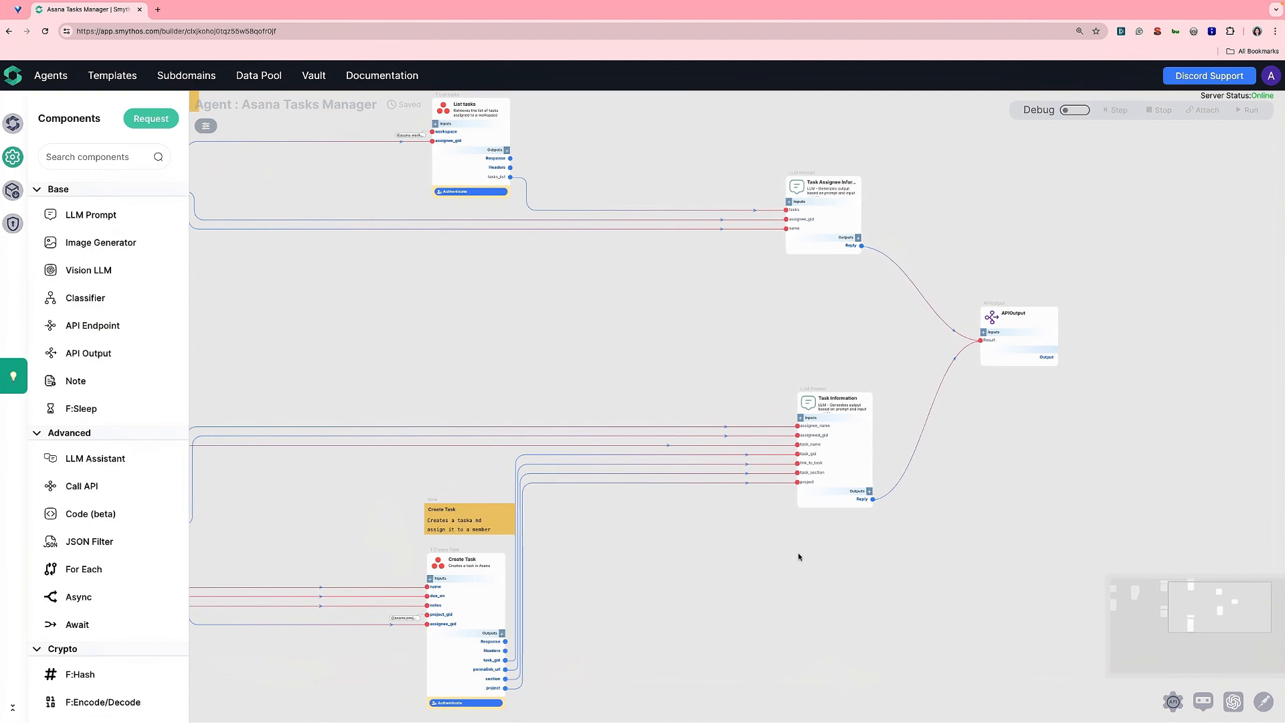
scroll(798, 556, up, 5)
scroll(765, 424, left, 2)
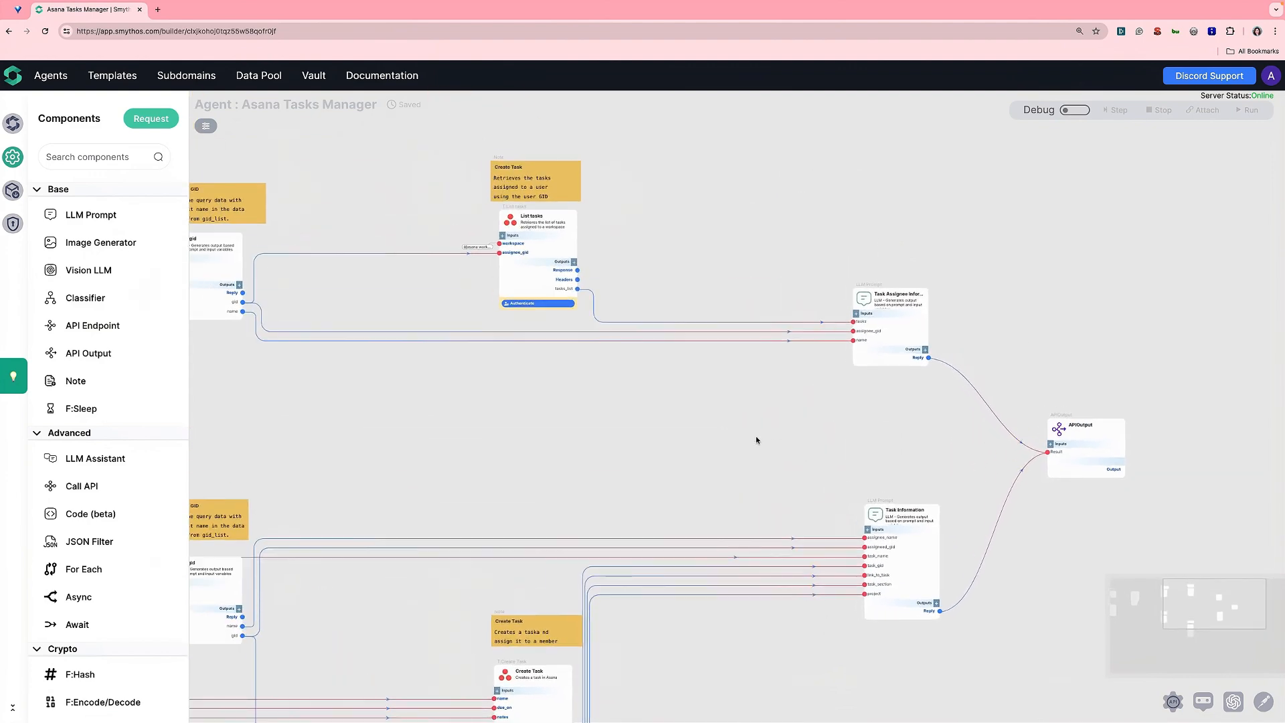
scroll(708, 413, left, 6)
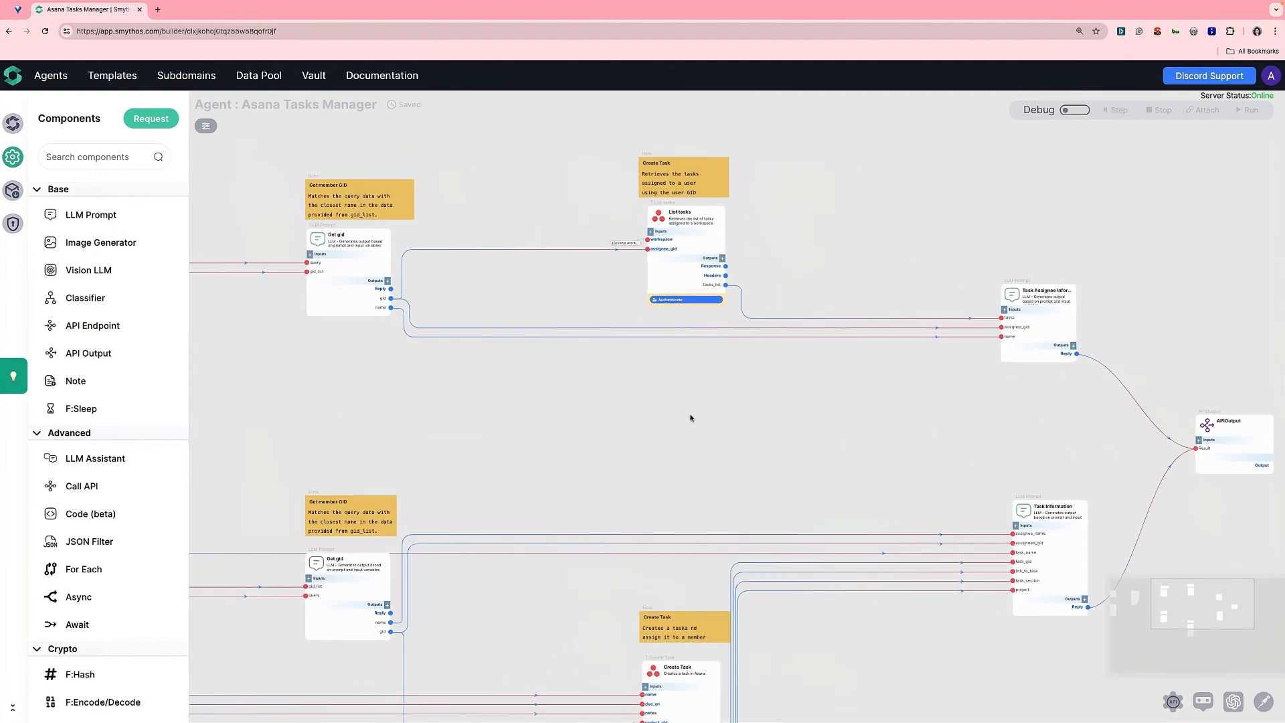
scroll(774, 405, down, 5)
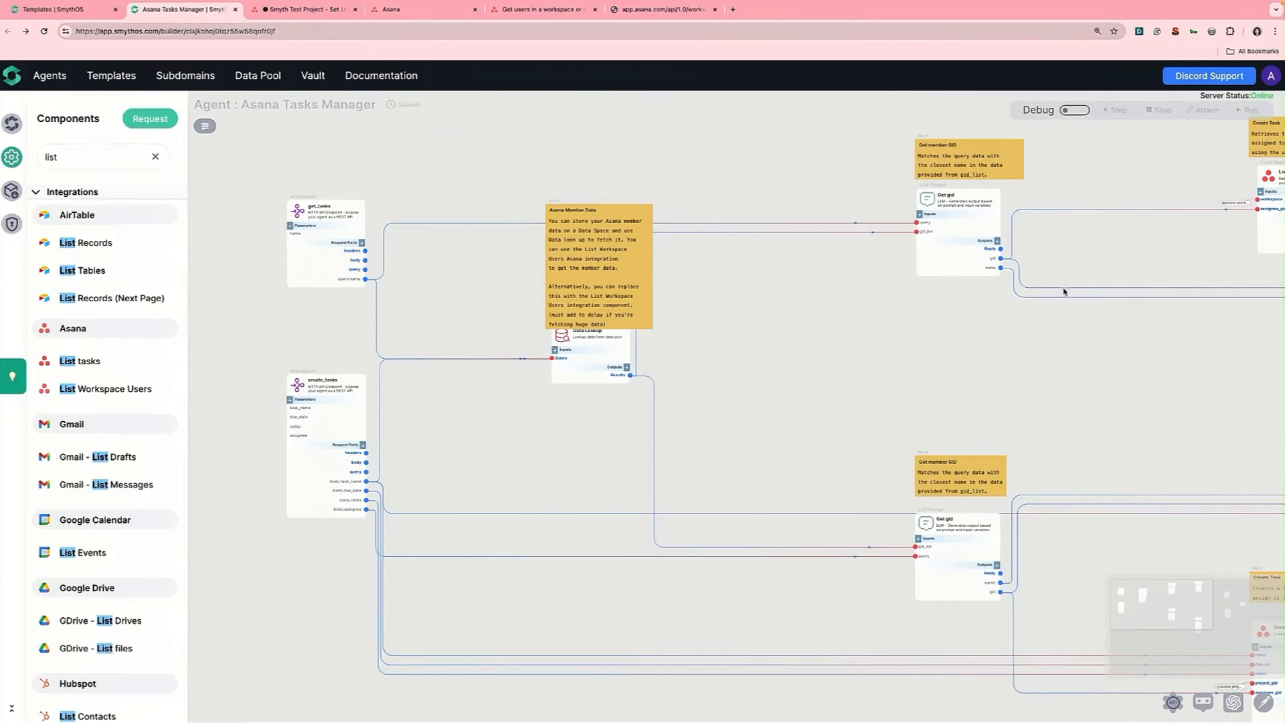
Turn on debug mode and run the get_tasks endpoint with the member's first name as its name input.
click(1074, 111)
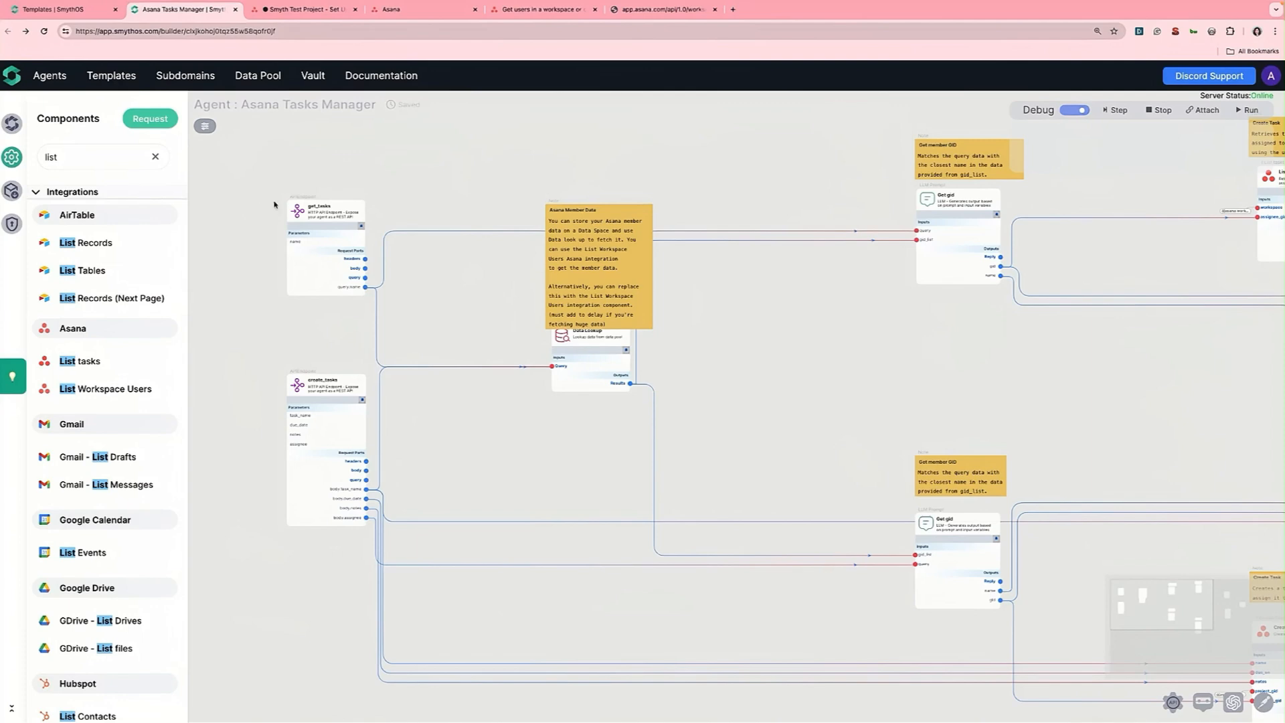
click(362, 227)
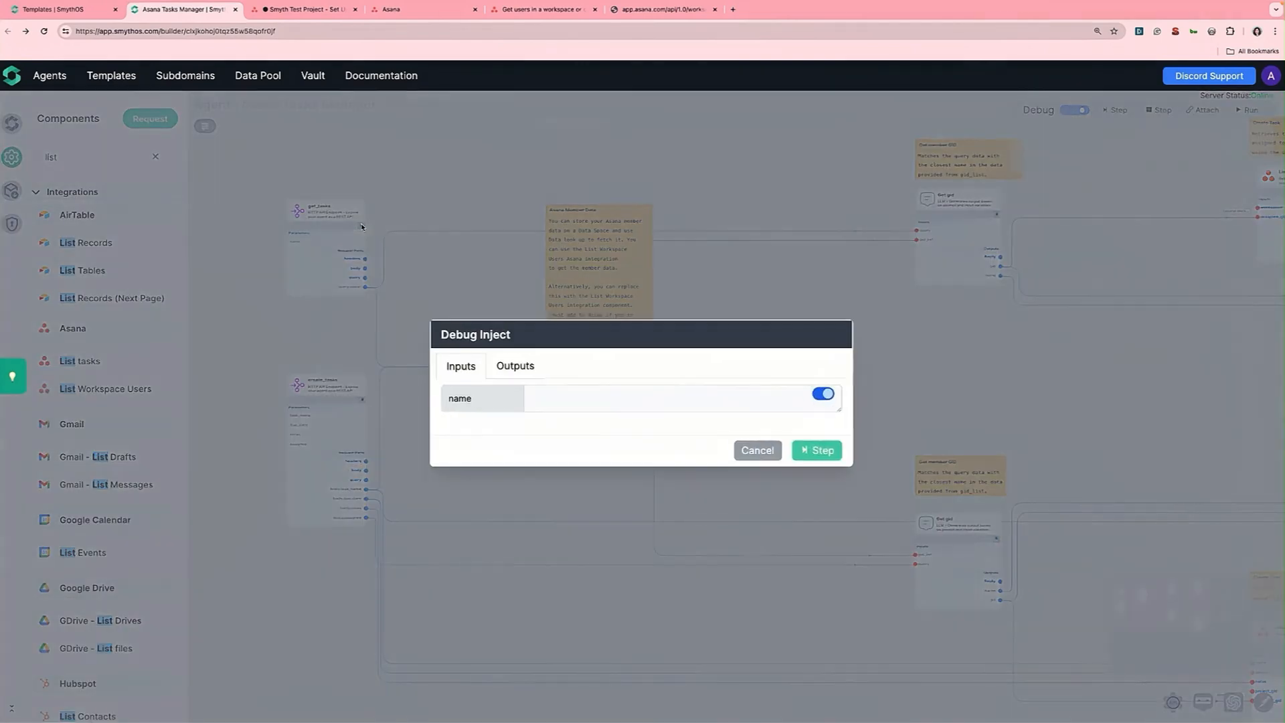
click(564, 404)
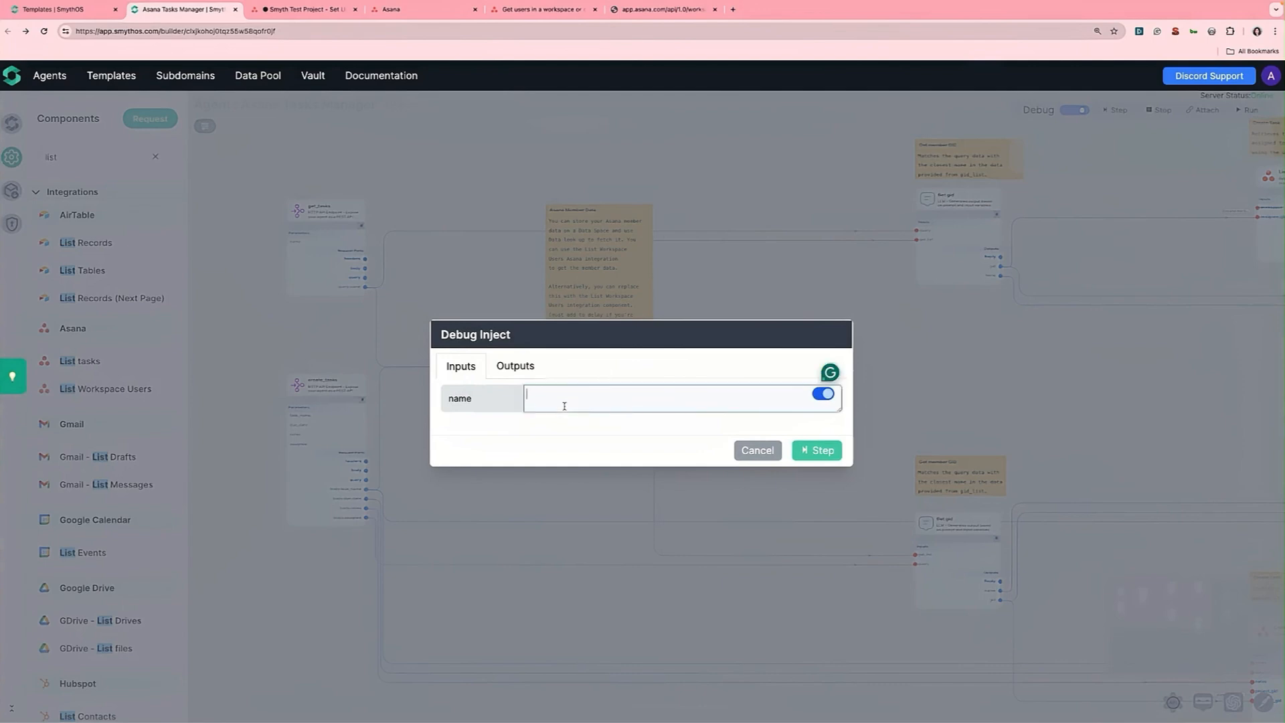
text(Brooke)
click(812, 453)
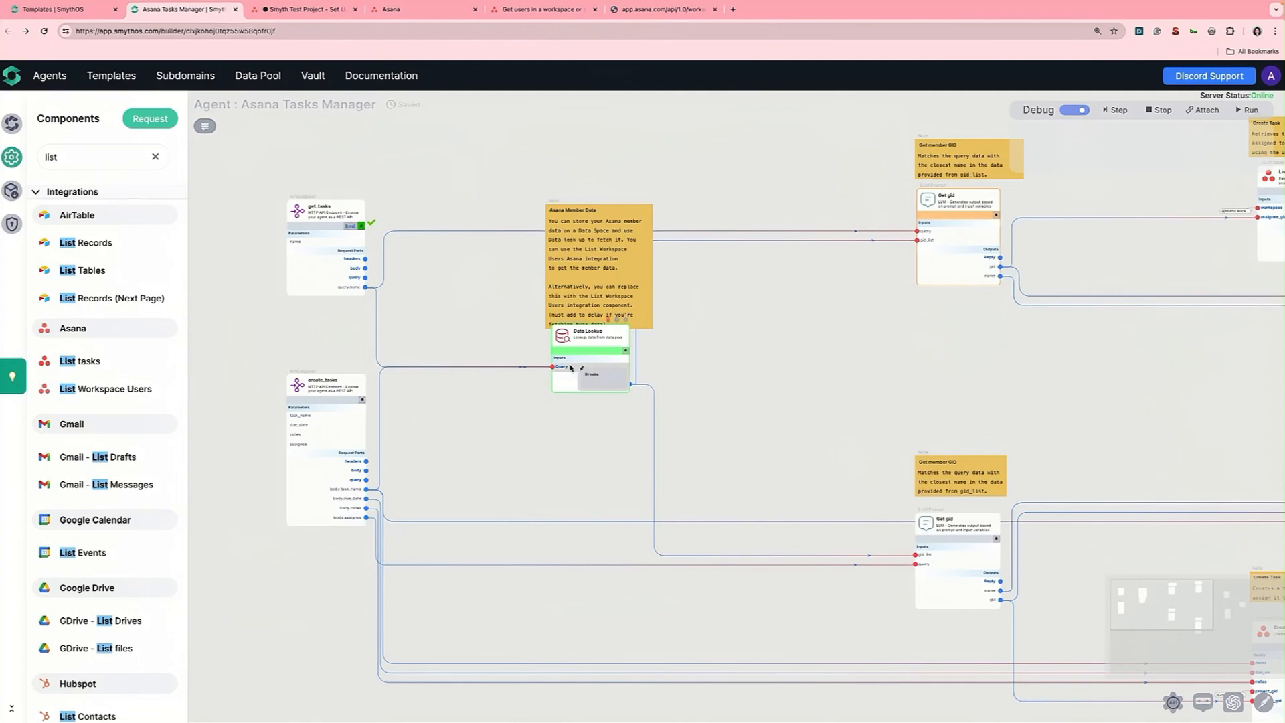
Advance the debugger past the Data Lookup component and open the upper Get gid component's settings to check its prompt and inputs.
click(1114, 111)
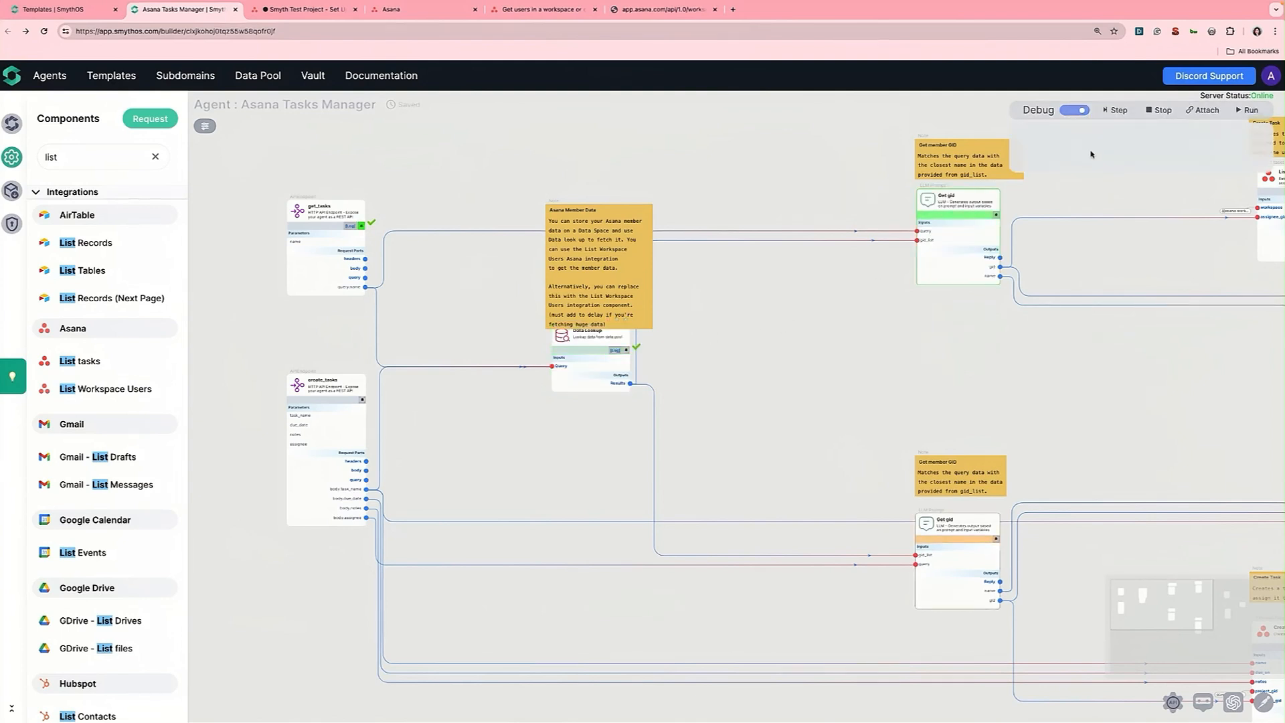
drag(1001, 313, 923, 330)
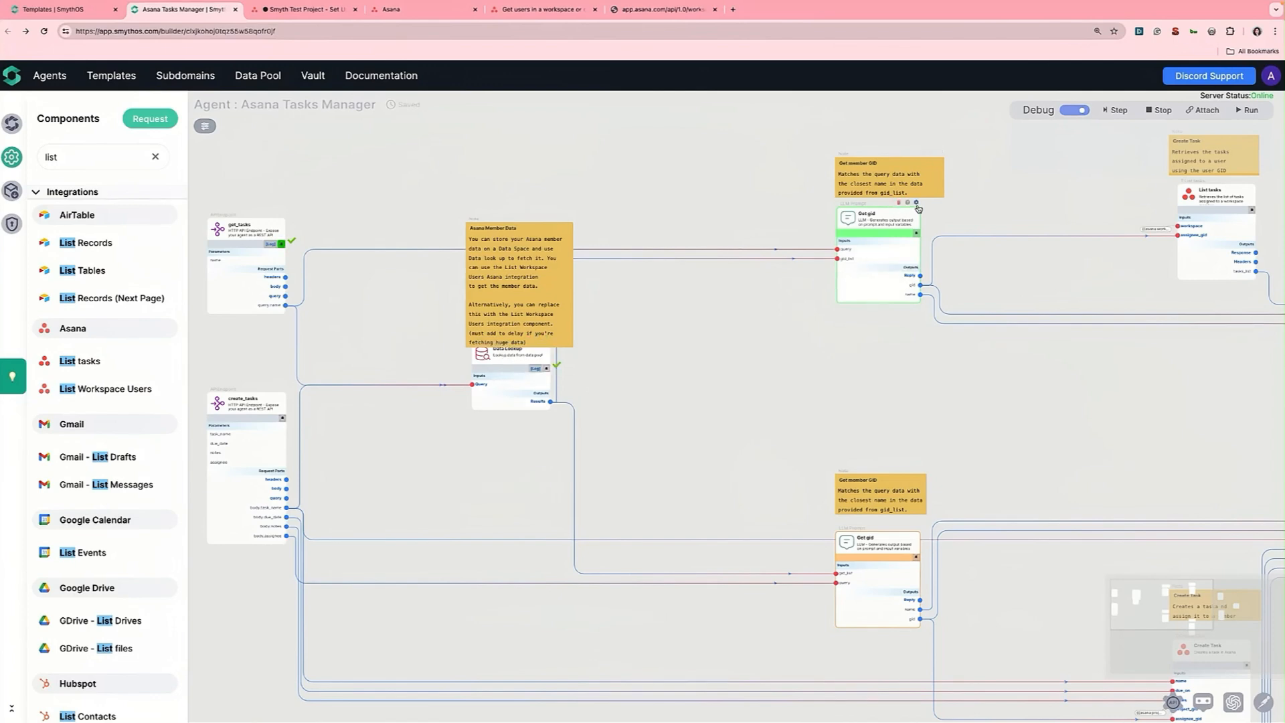
click(917, 203)
mouse_move(857, 251)
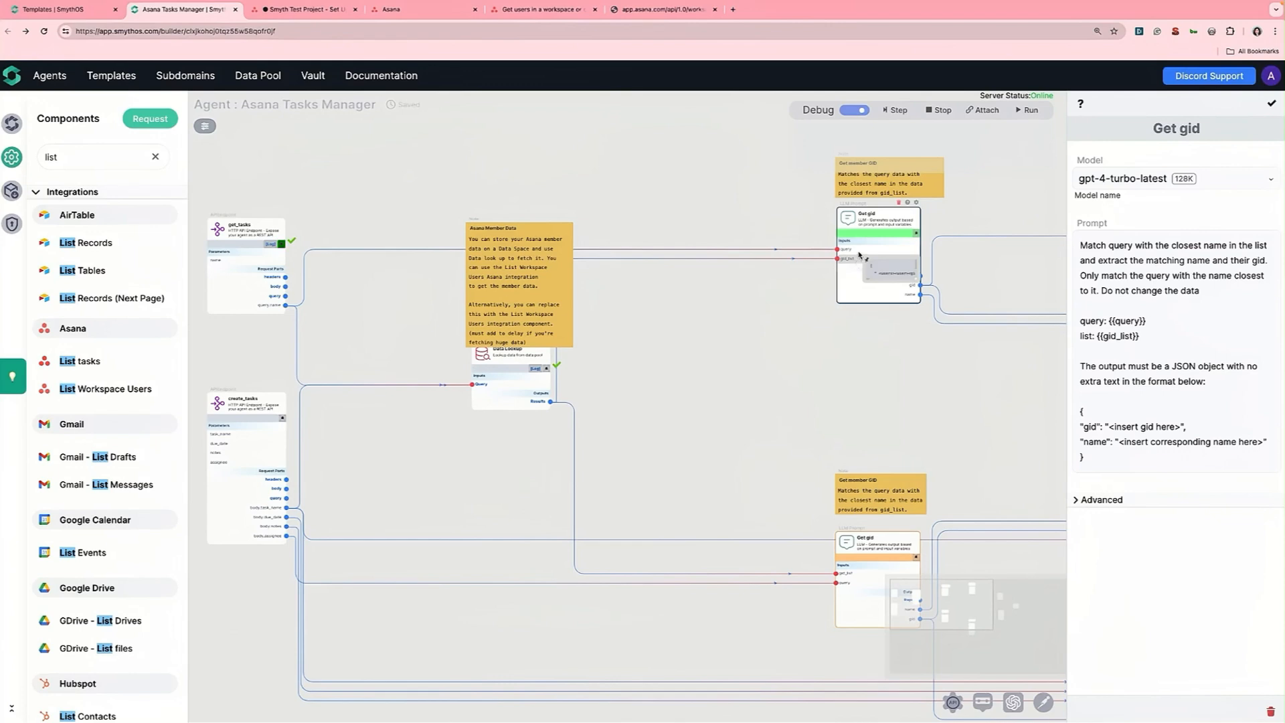
Advance the debugger through Get gid, List tasks and Task Assignee Information, checking the gid output and closing the Get gid settings.
click(897, 111)
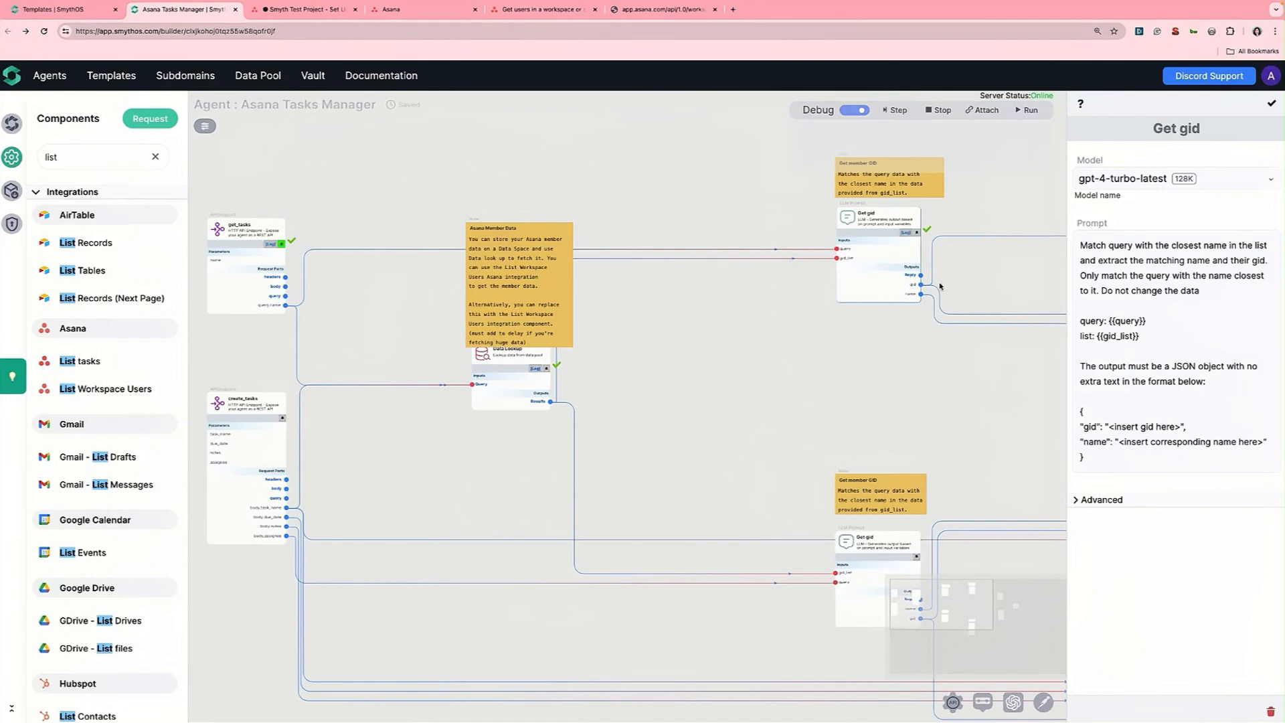
mouse_move(911, 291)
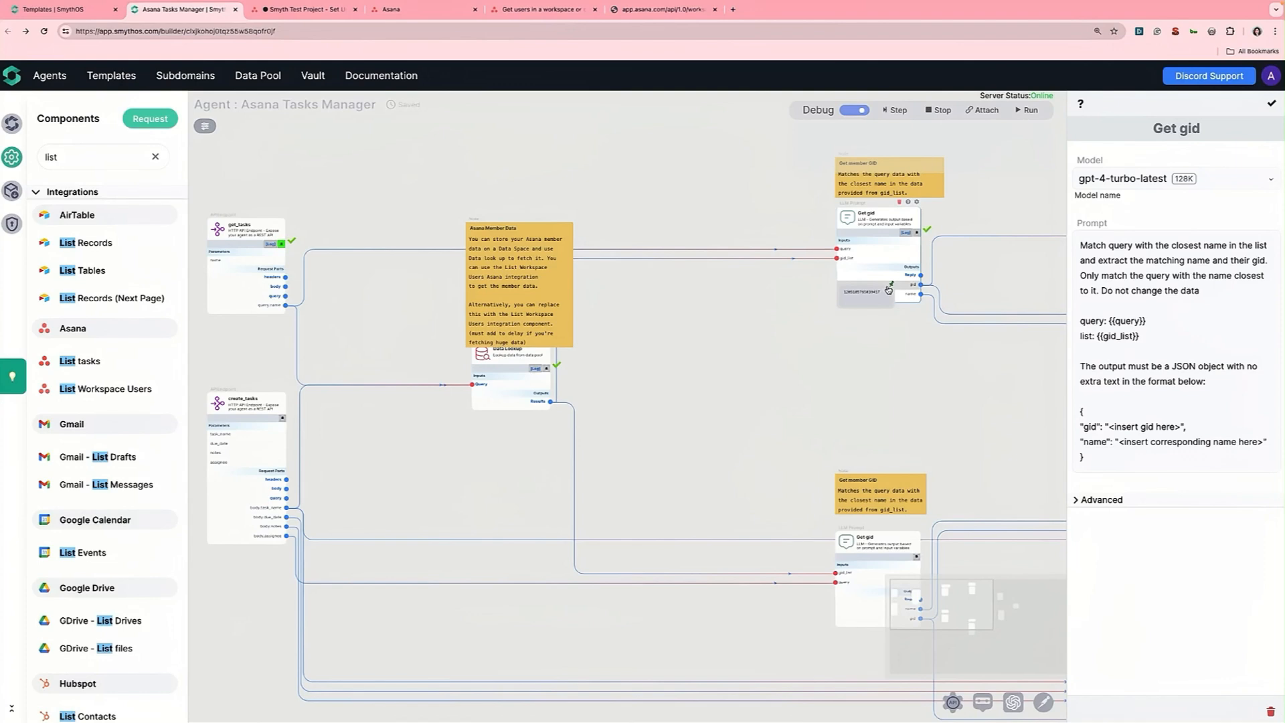
click(897, 111)
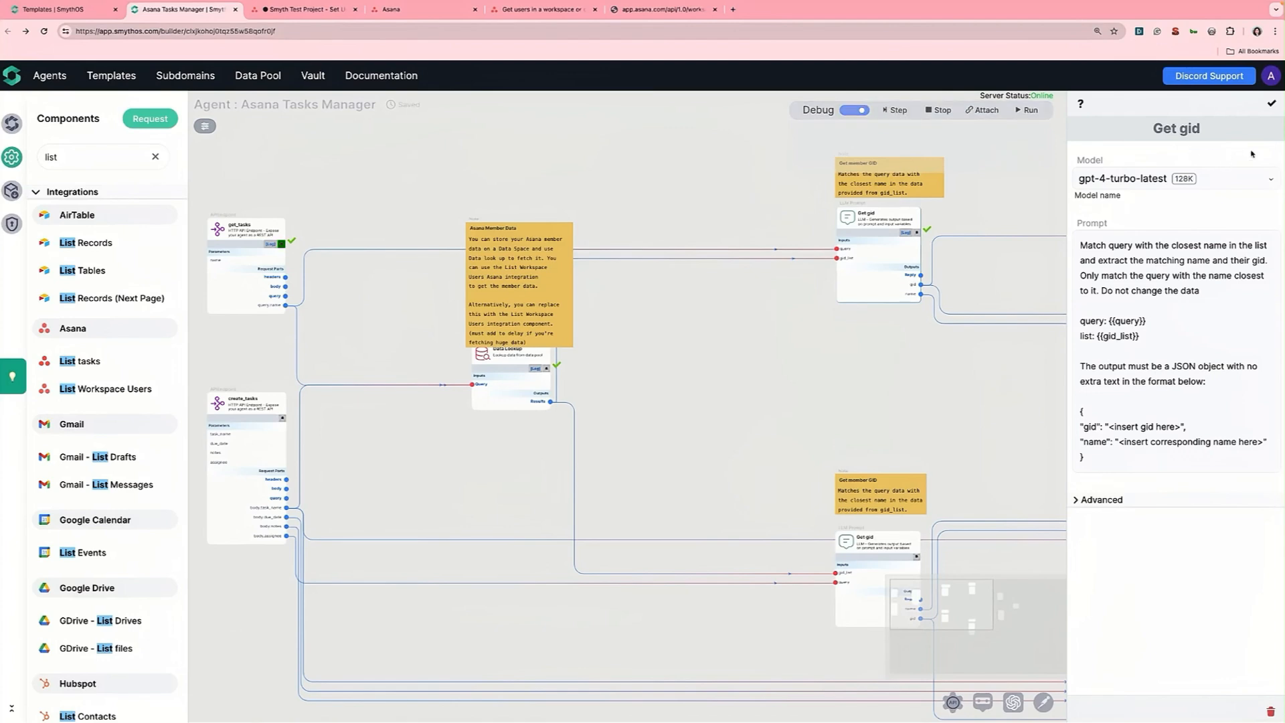
click(1271, 103)
drag(1088, 179, 629, 220)
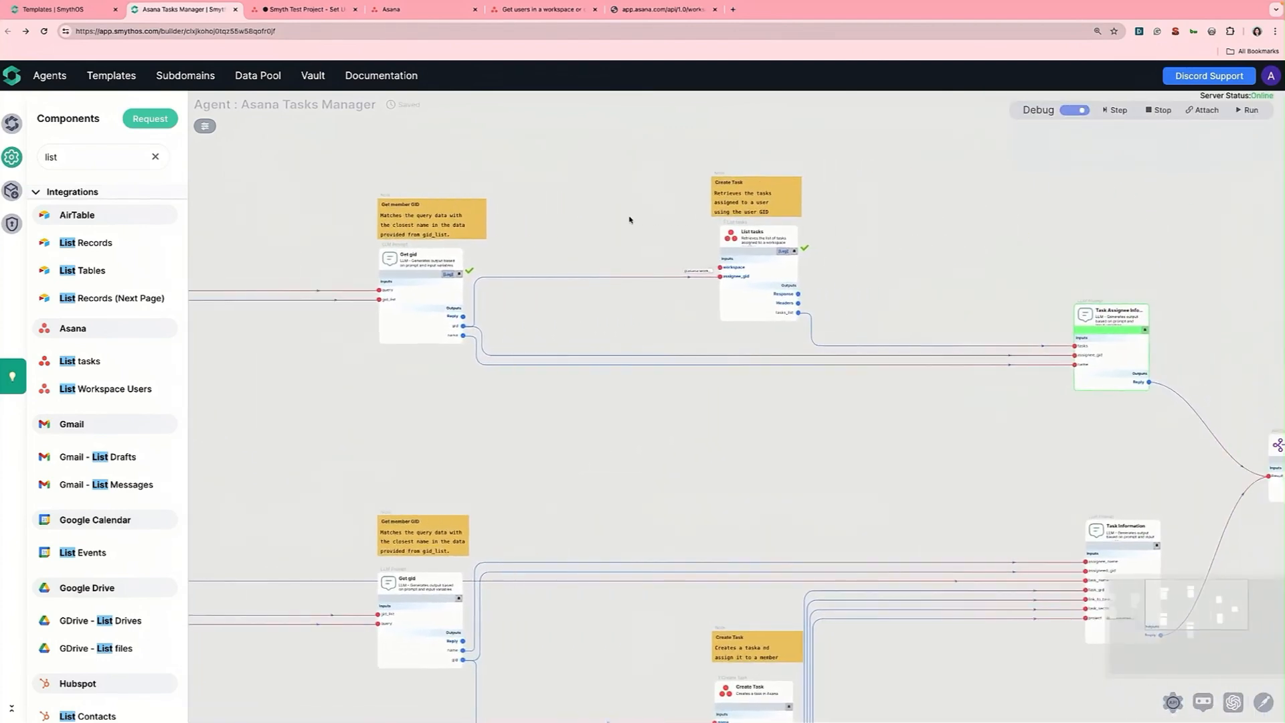
mouse_move(441, 332)
click(1119, 112)
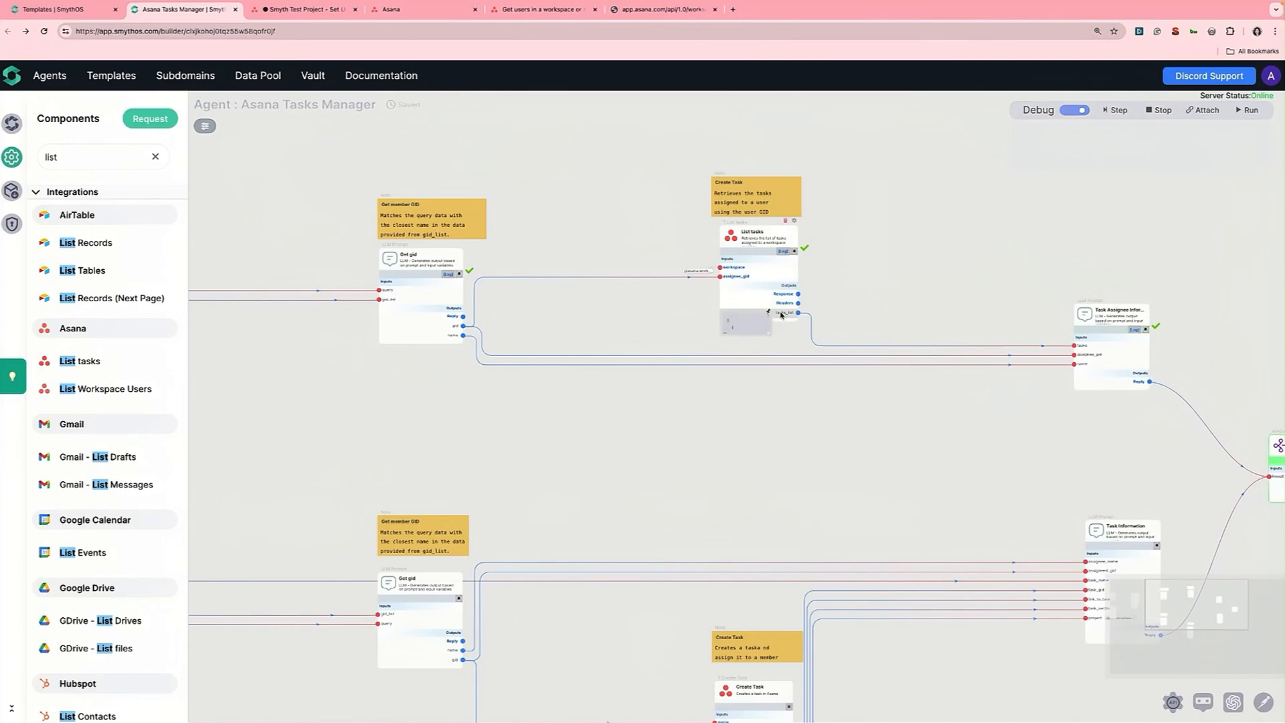
Enlarge the List tasks component's tasks_list debug output and read the retrieved tasks.
click(769, 313)
drag(772, 338, 1000, 605)
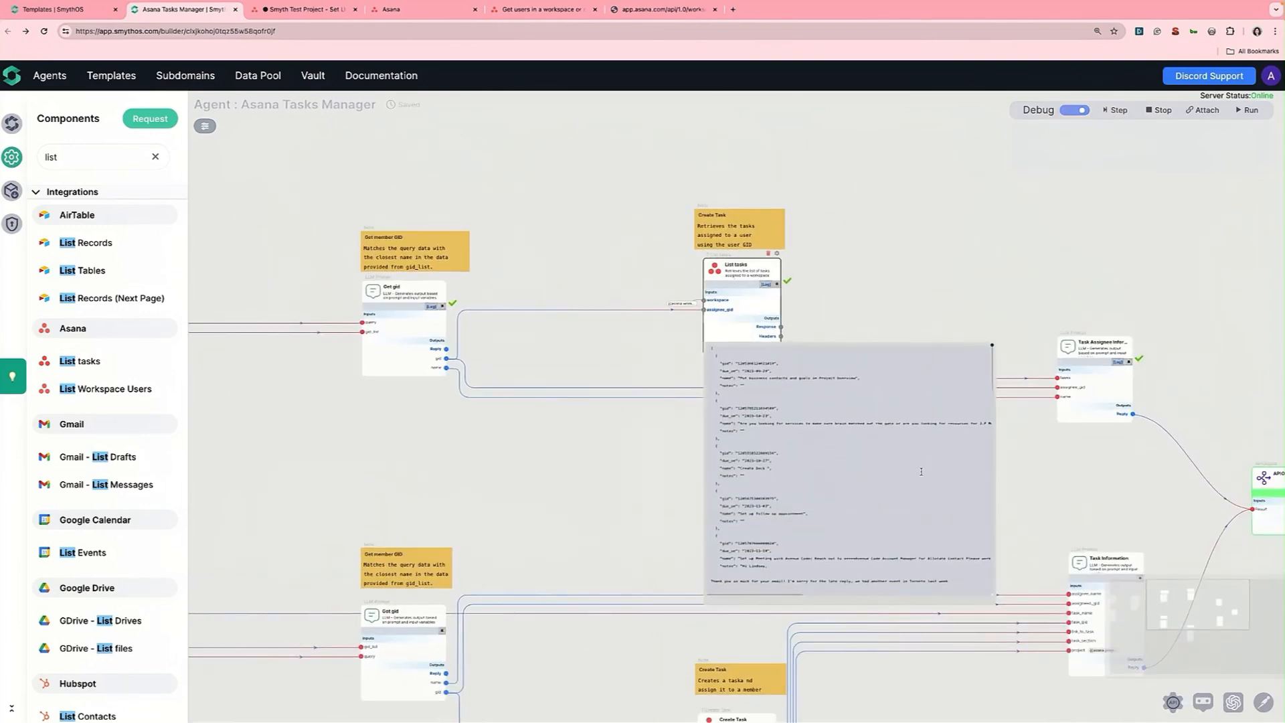
scroll(921, 471, up, 1)
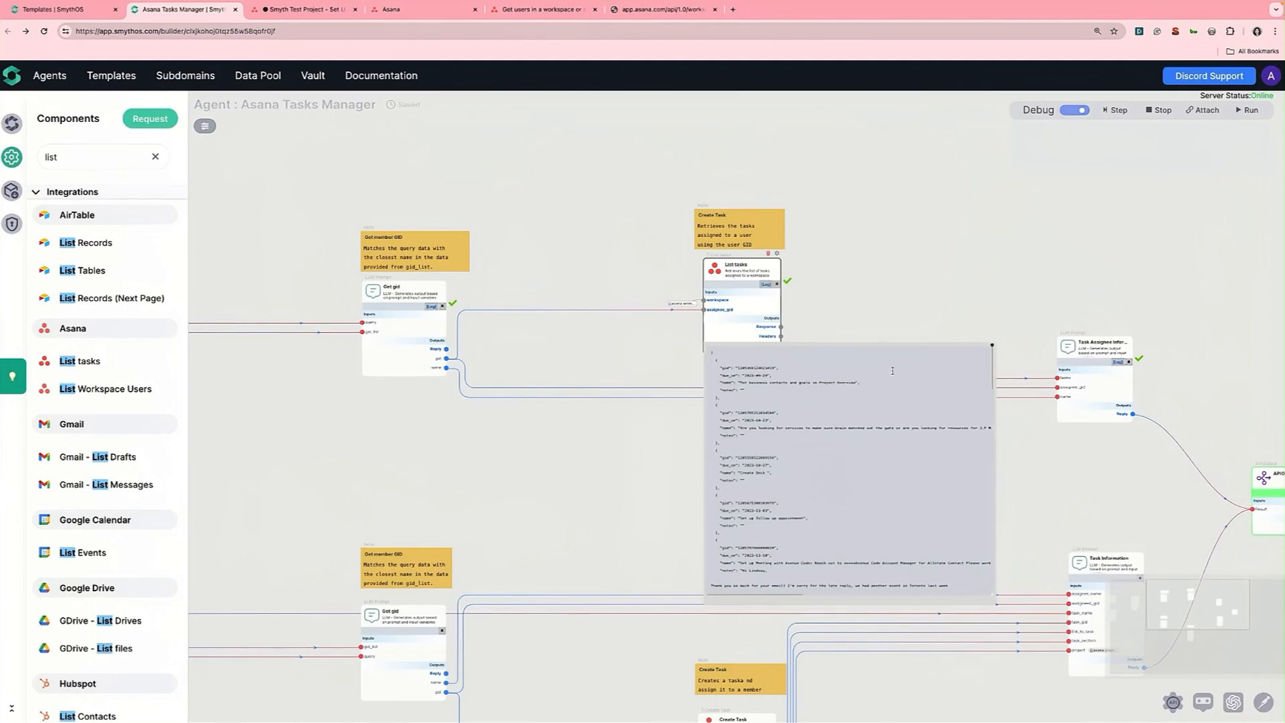
drag(993, 348, 708, 295)
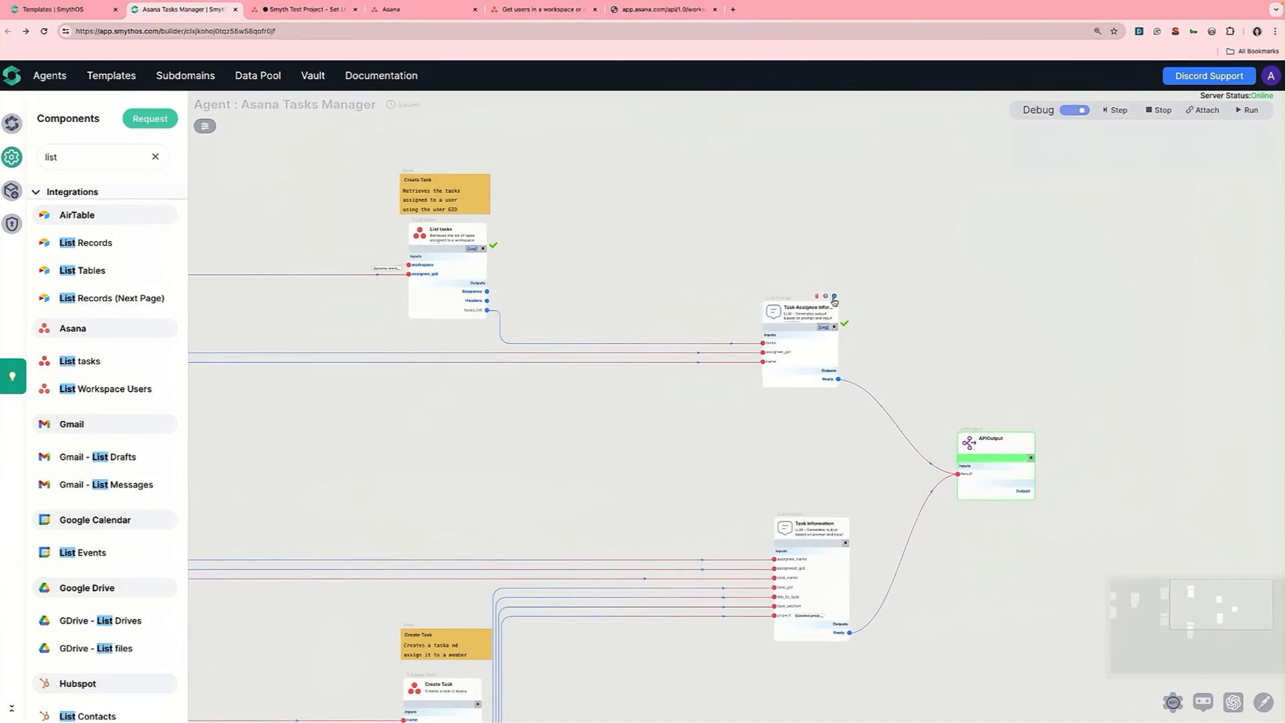
Review the Task Assignee Information prompt and the enlarged Result input of APIOutput, highlight its tasks, and close the settings.
click(834, 297)
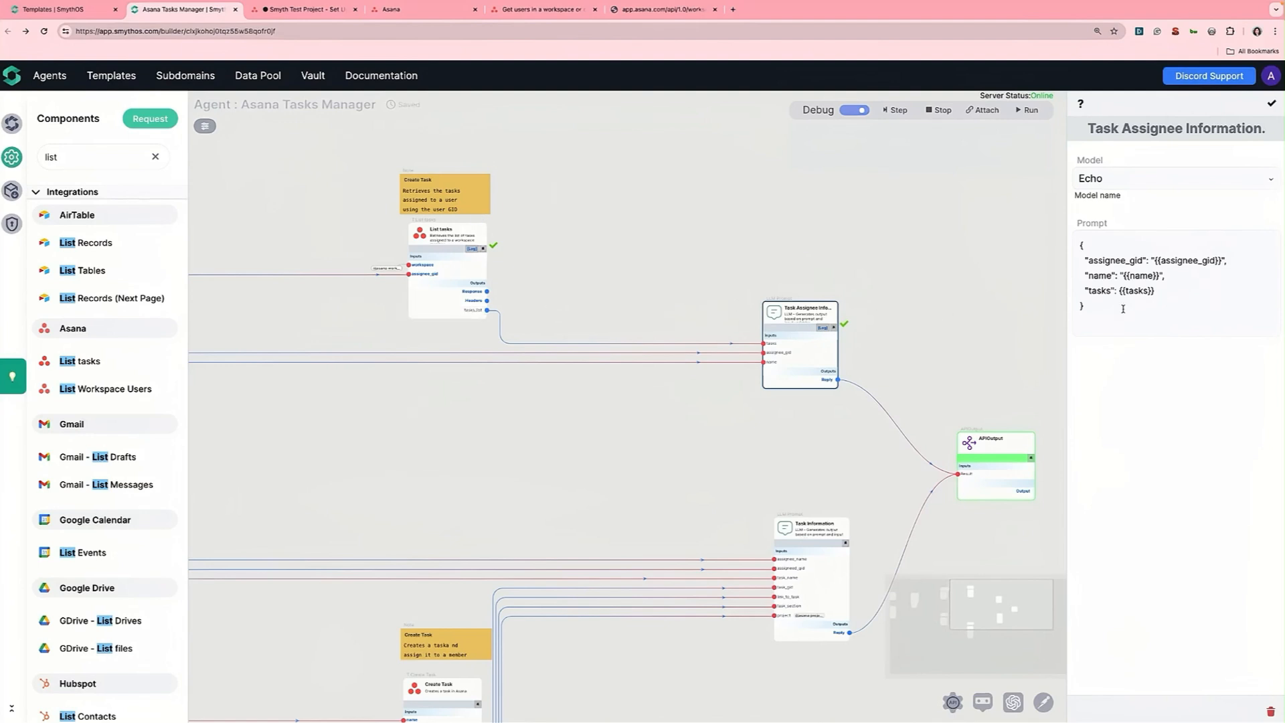
drag(978, 331, 744, 249)
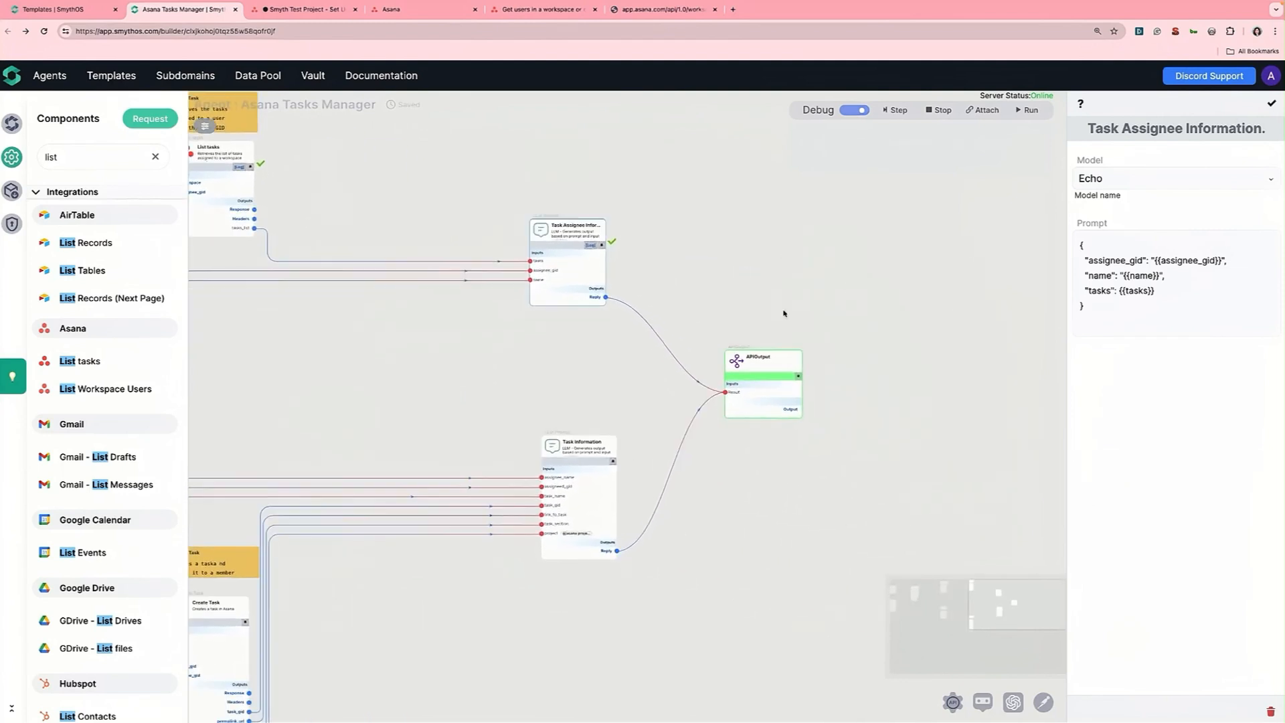
mouse_move(751, 395)
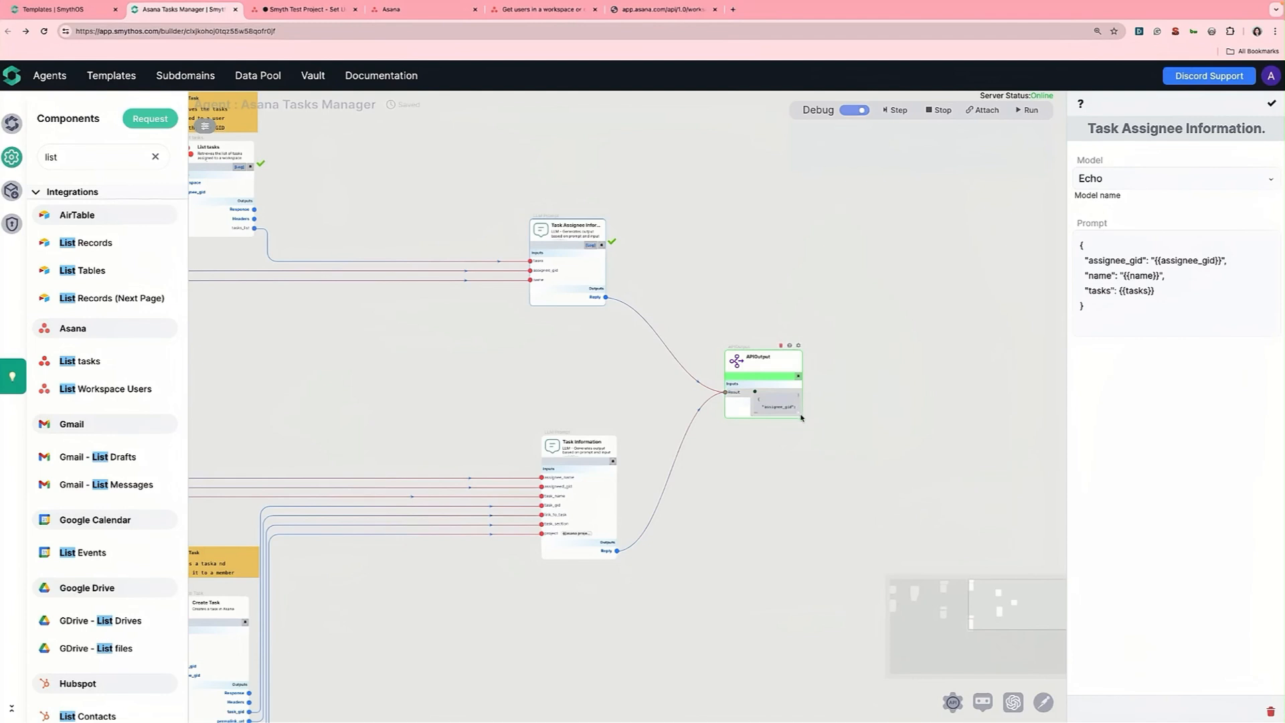
drag(757, 413, 482, 625)
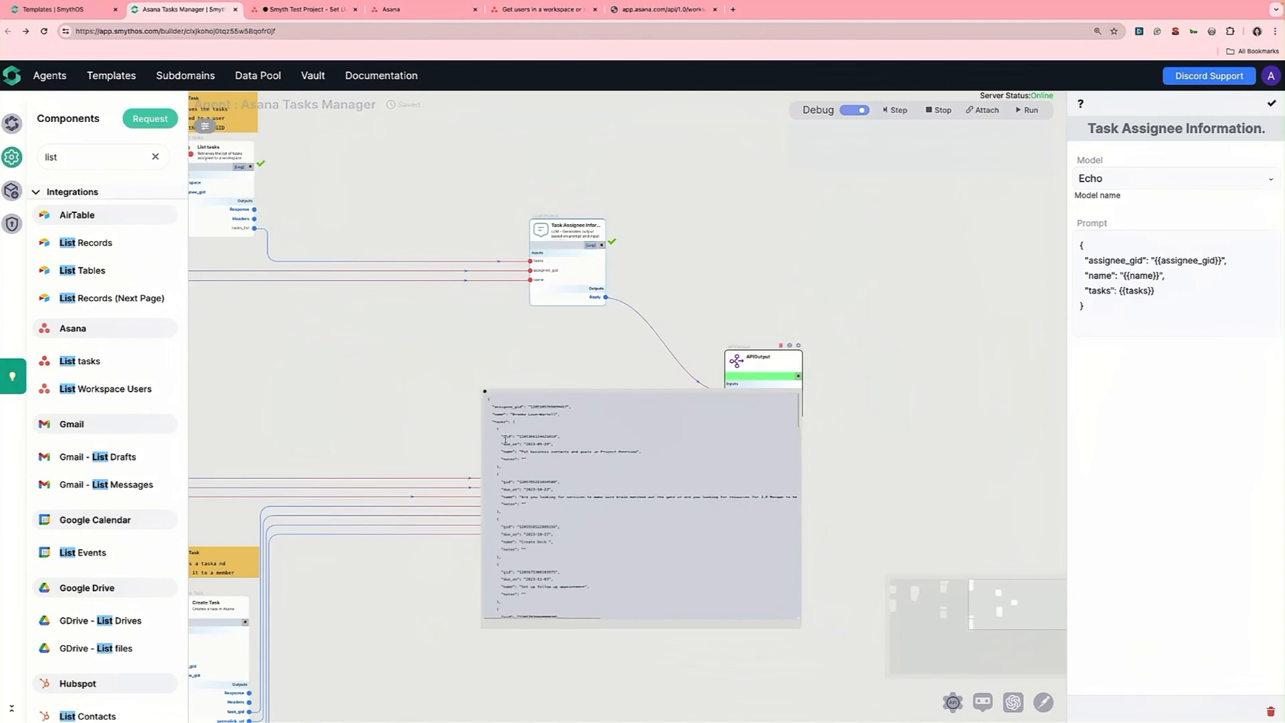
drag(498, 437, 634, 600)
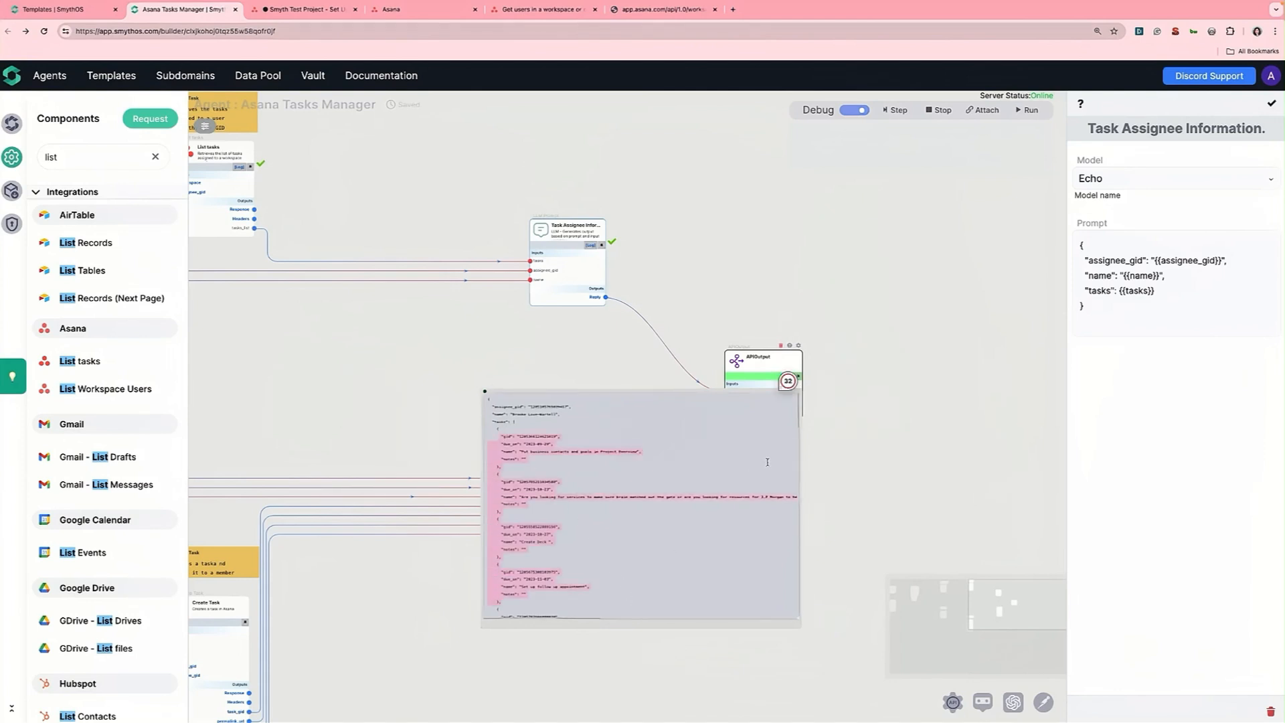
click(1271, 104)
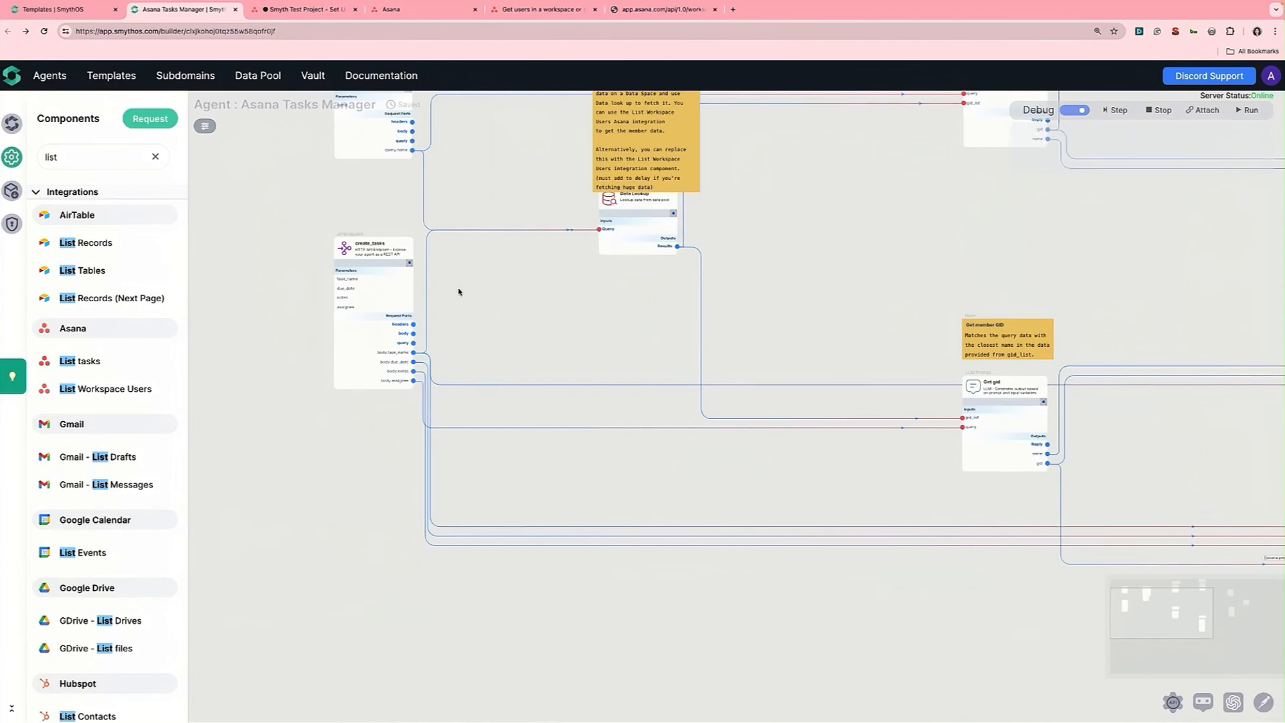
Inject task_name "Test Task 1", due_date 2024-06-22, notes "This is a test task" and the assignee's first name into create_tasks and start stepping.
click(411, 263)
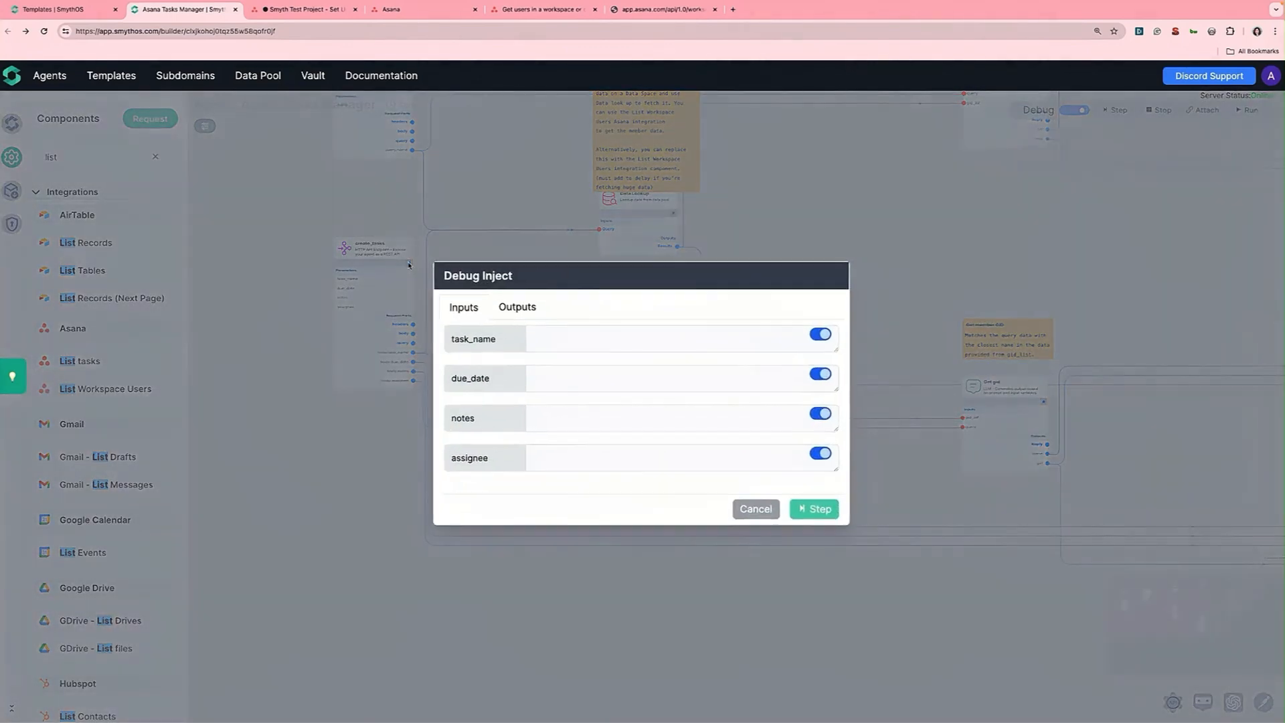
click(612, 338)
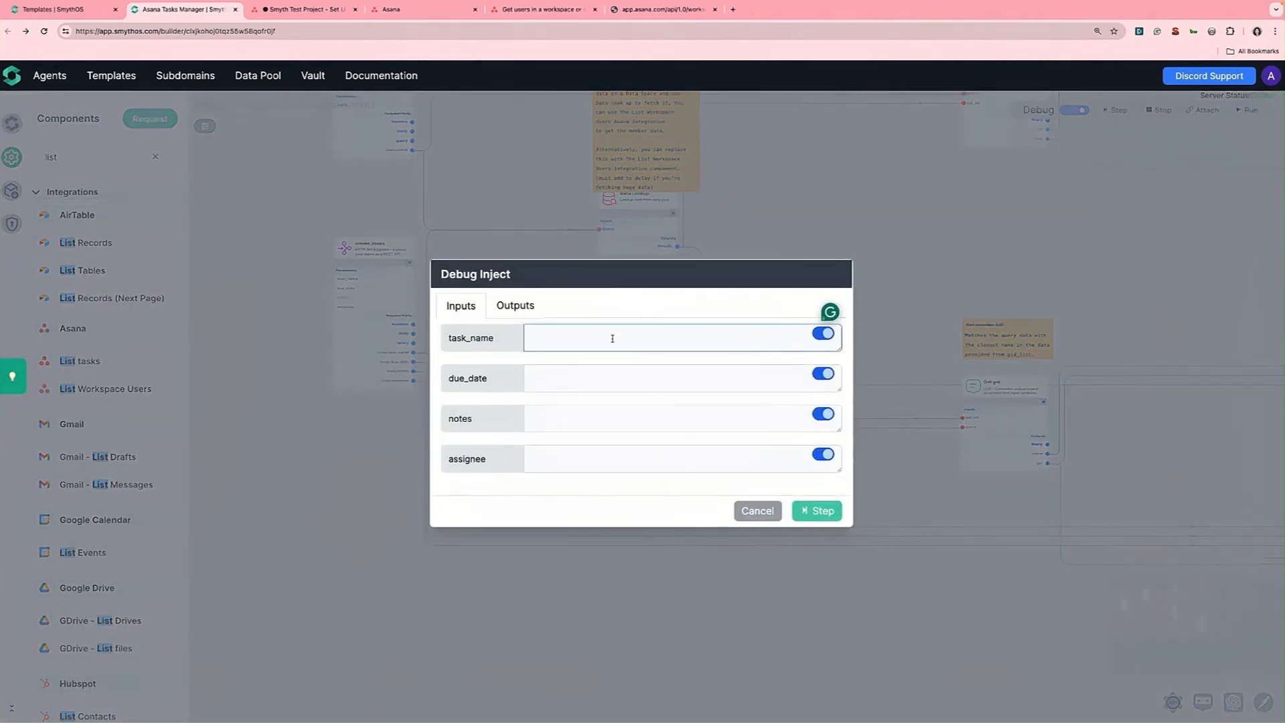
text(Test Task 1)
click(574, 386)
text(2024)
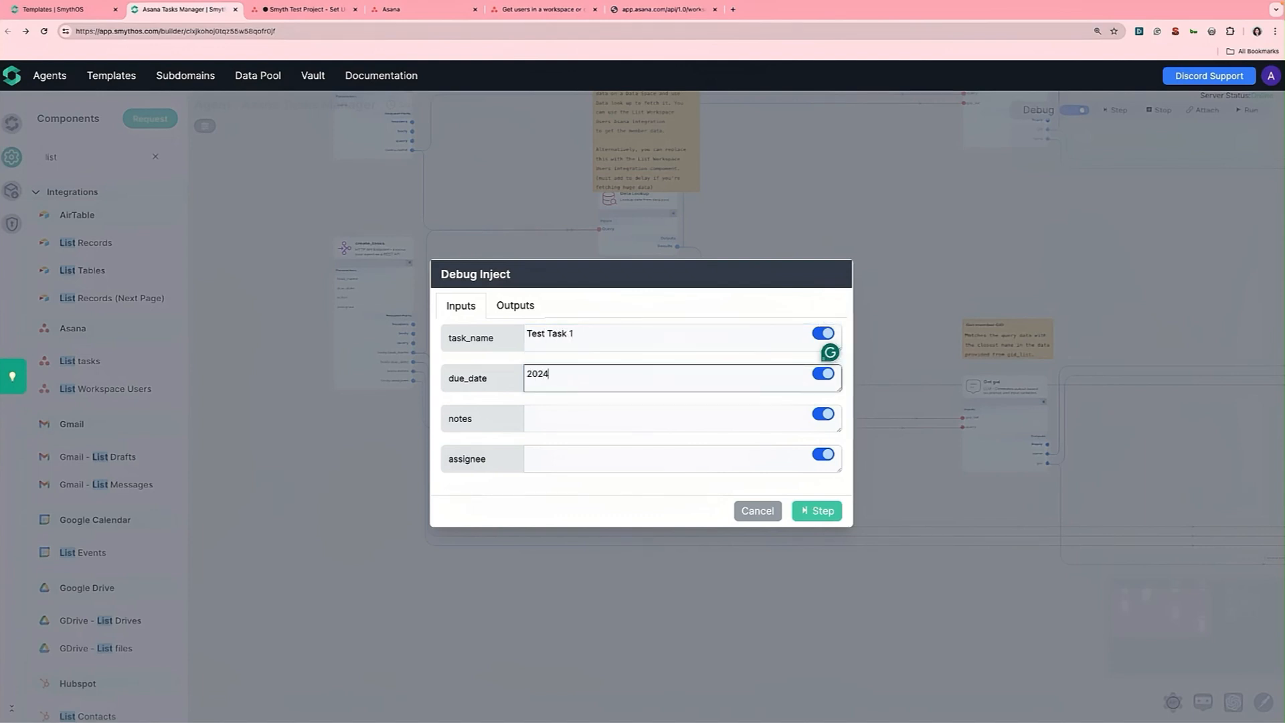
text(-06-22)
click(576, 416)
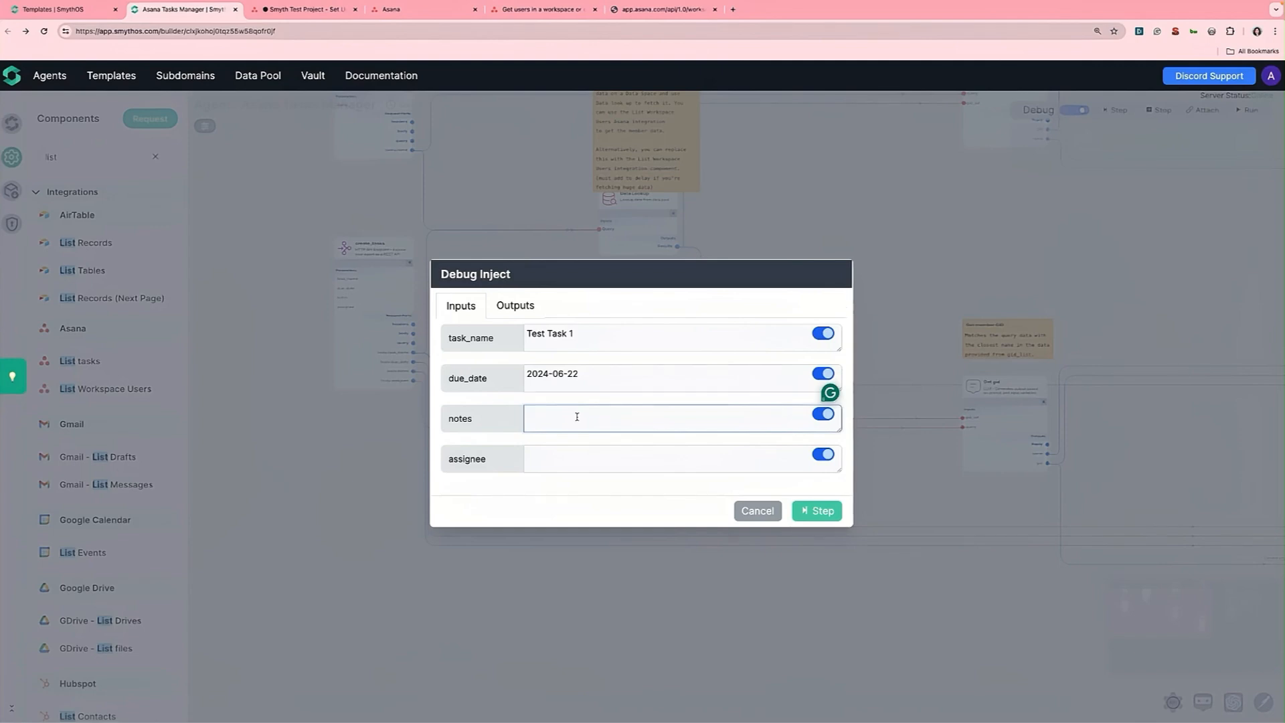
text(This is a test task)
click(554, 464)
text(Brooke)
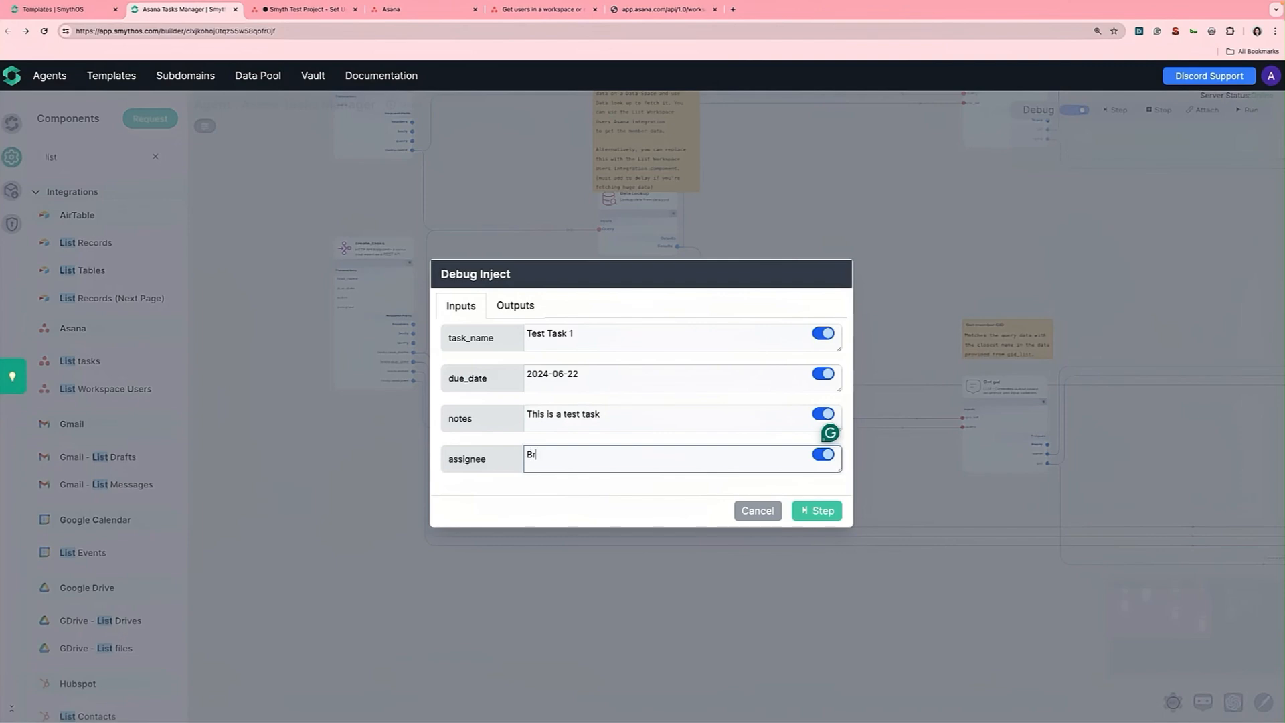
click(822, 510)
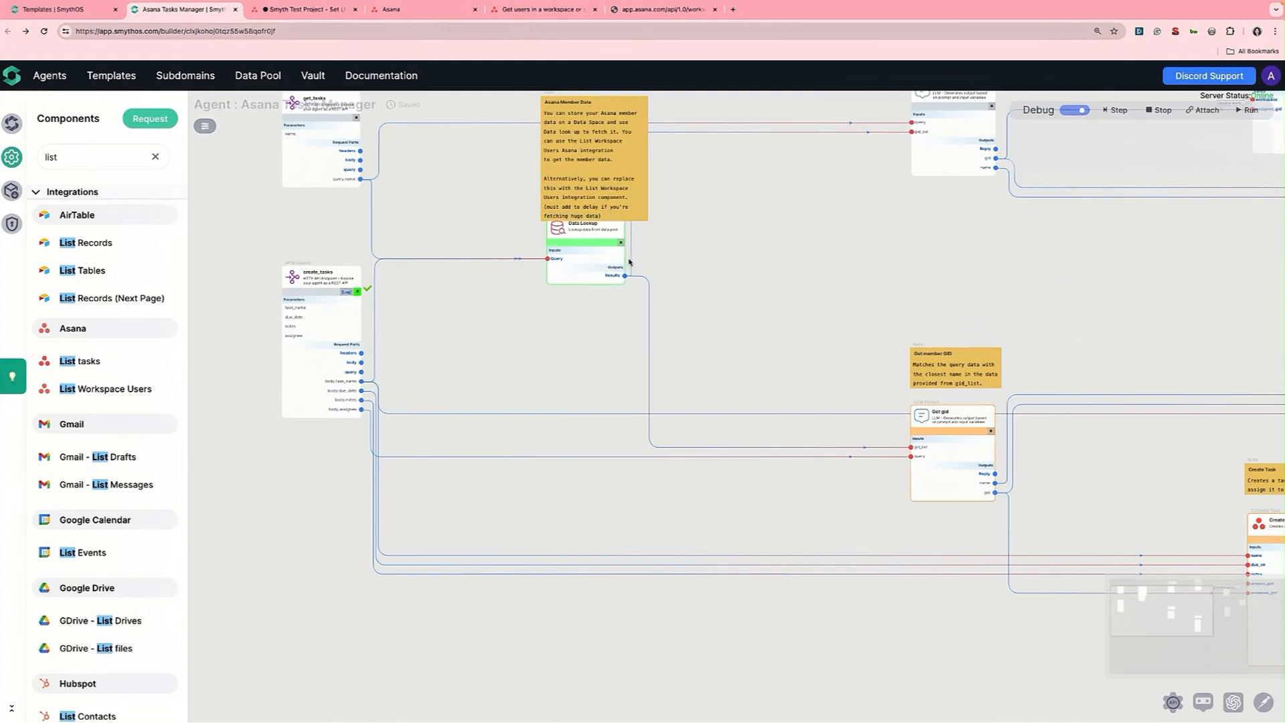
Advance the debugger through Data Lookup and the lower Get gid component, checking Get gid's inputs and prompt.
click(1106, 112)
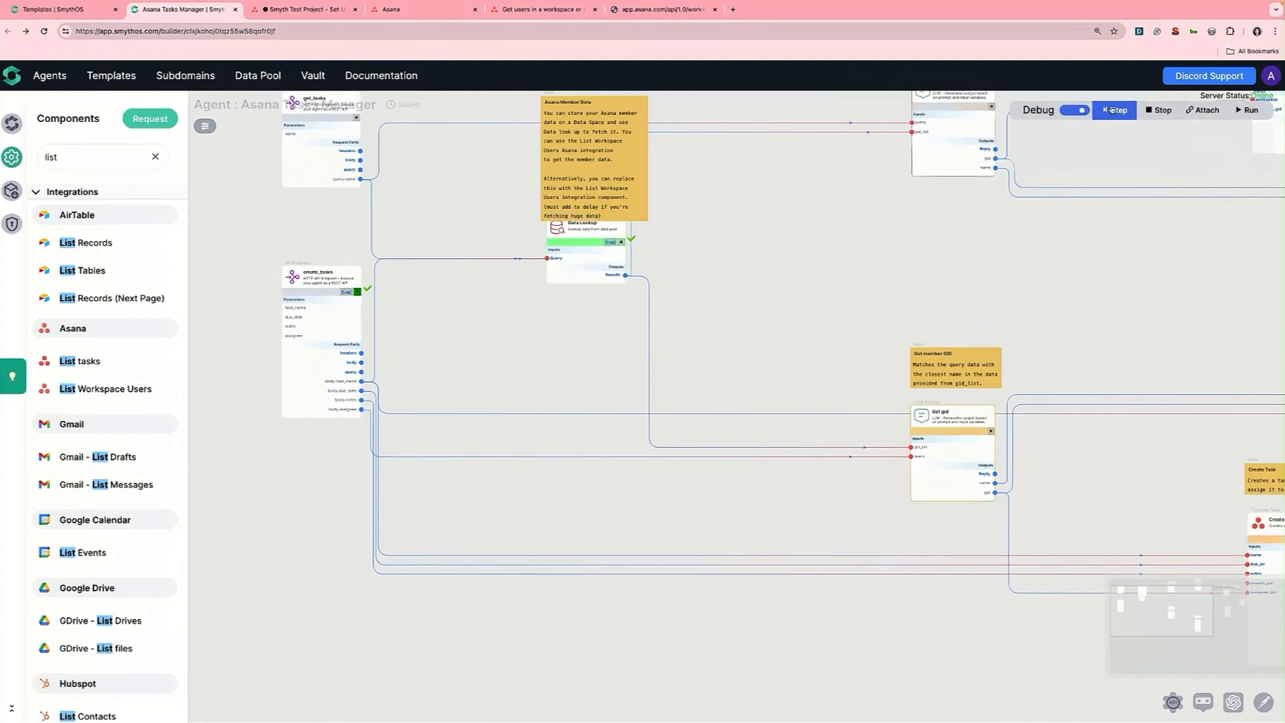
drag(861, 382, 694, 355)
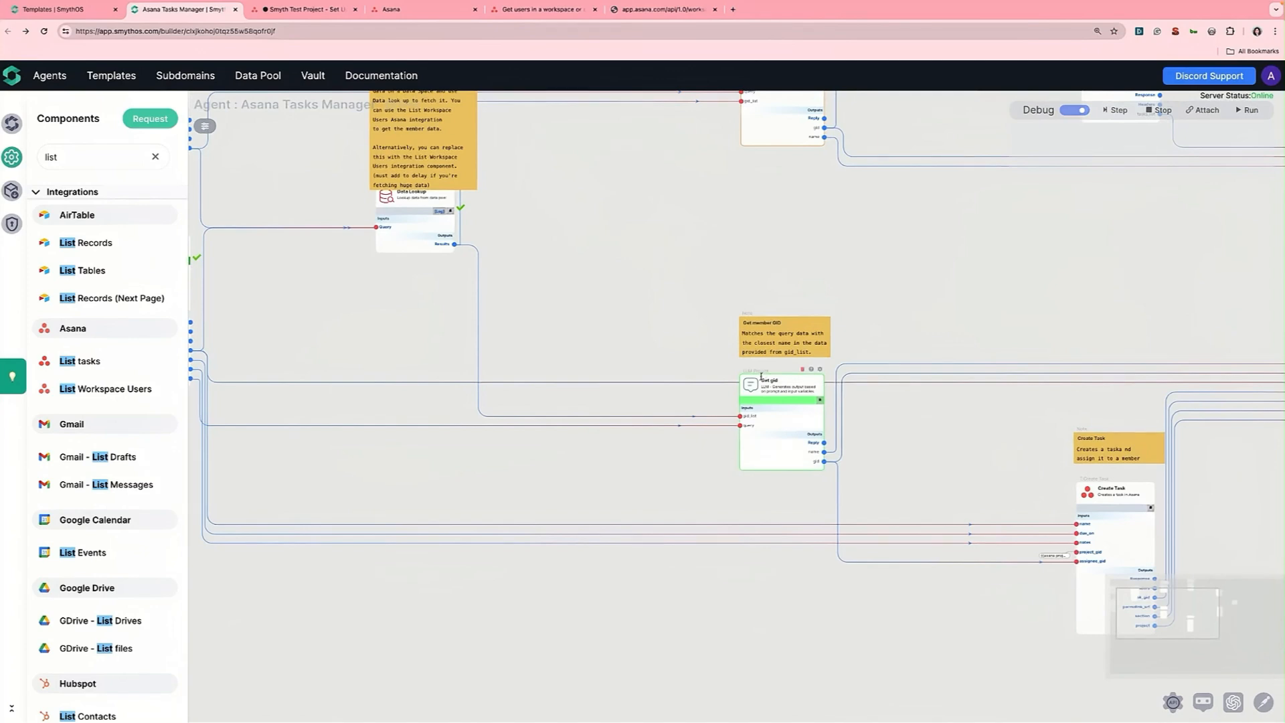
mouse_move(775, 417)
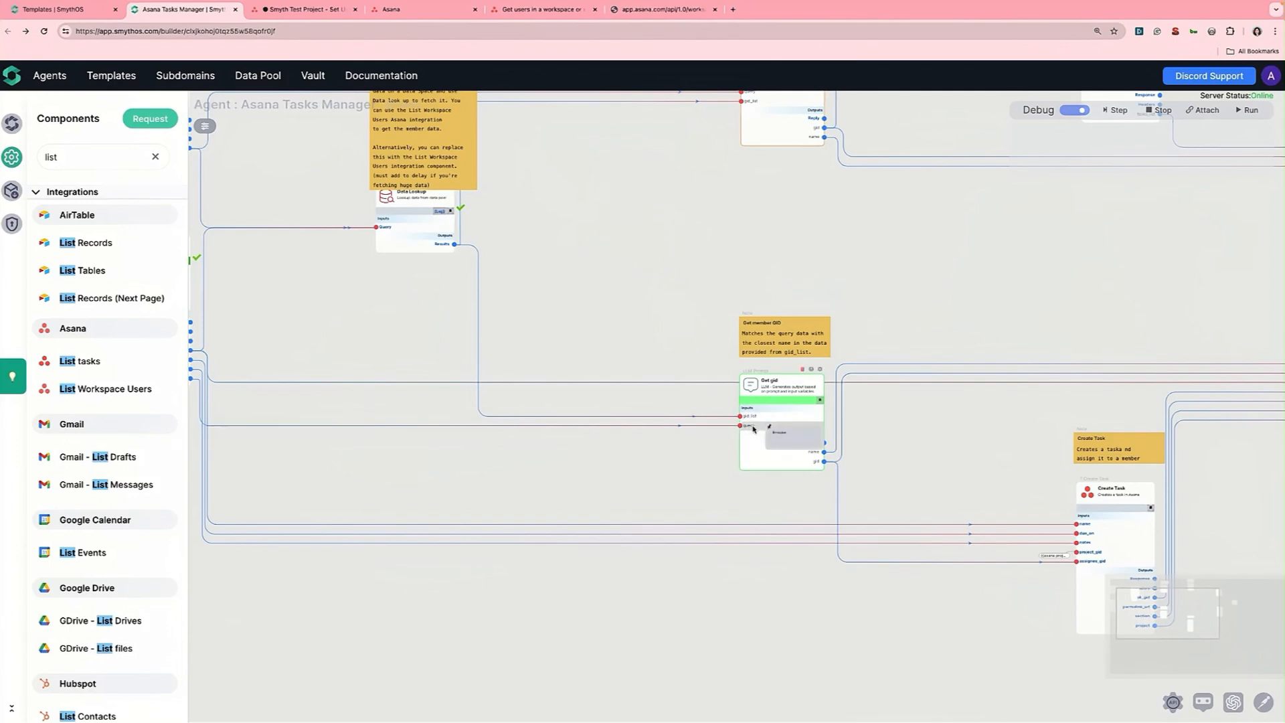
click(820, 369)
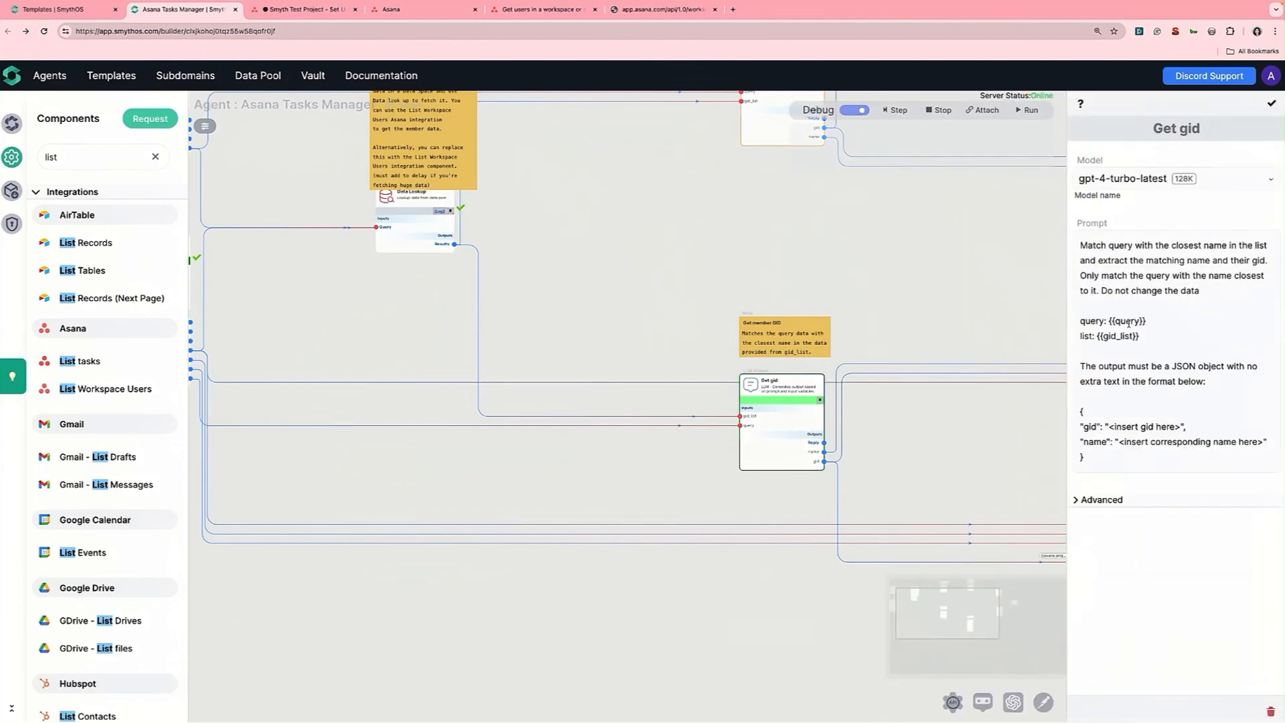
click(1271, 103)
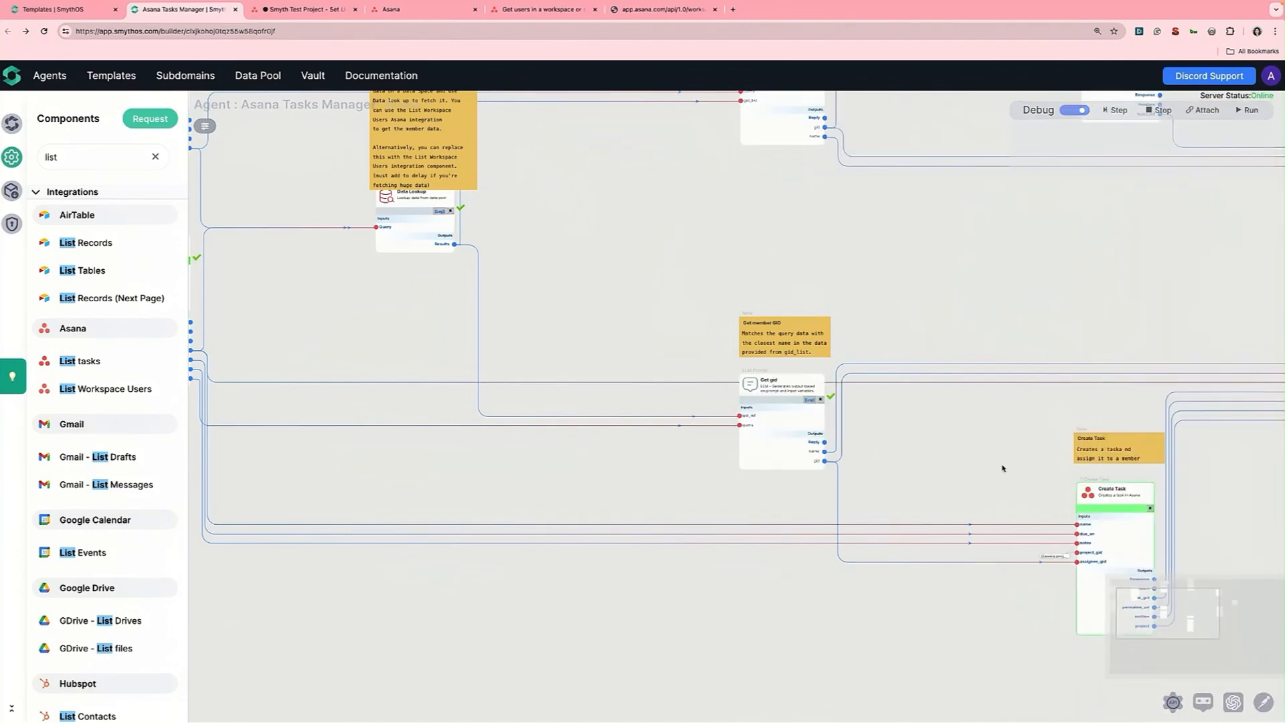
Check the Create Task component's debug inputs, including assignee_gid, and advance the debugger past it to create the task.
drag(1001, 464, 766, 417)
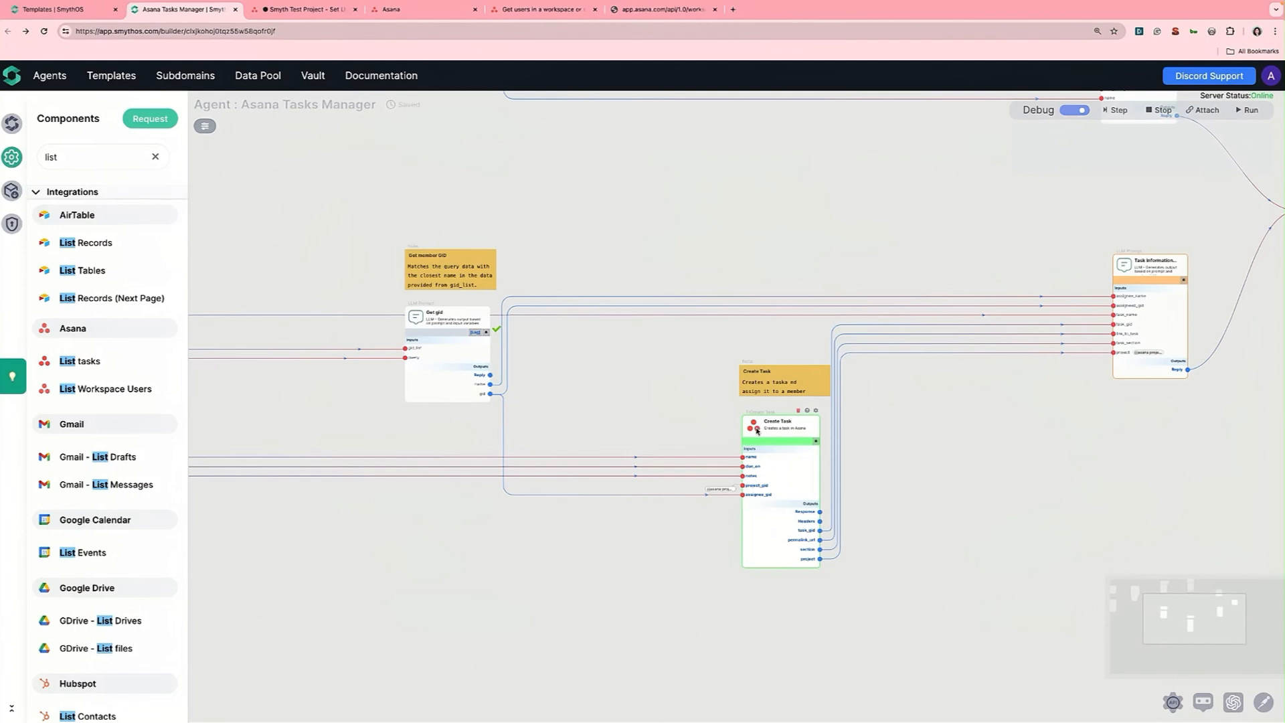
mouse_move(753, 457)
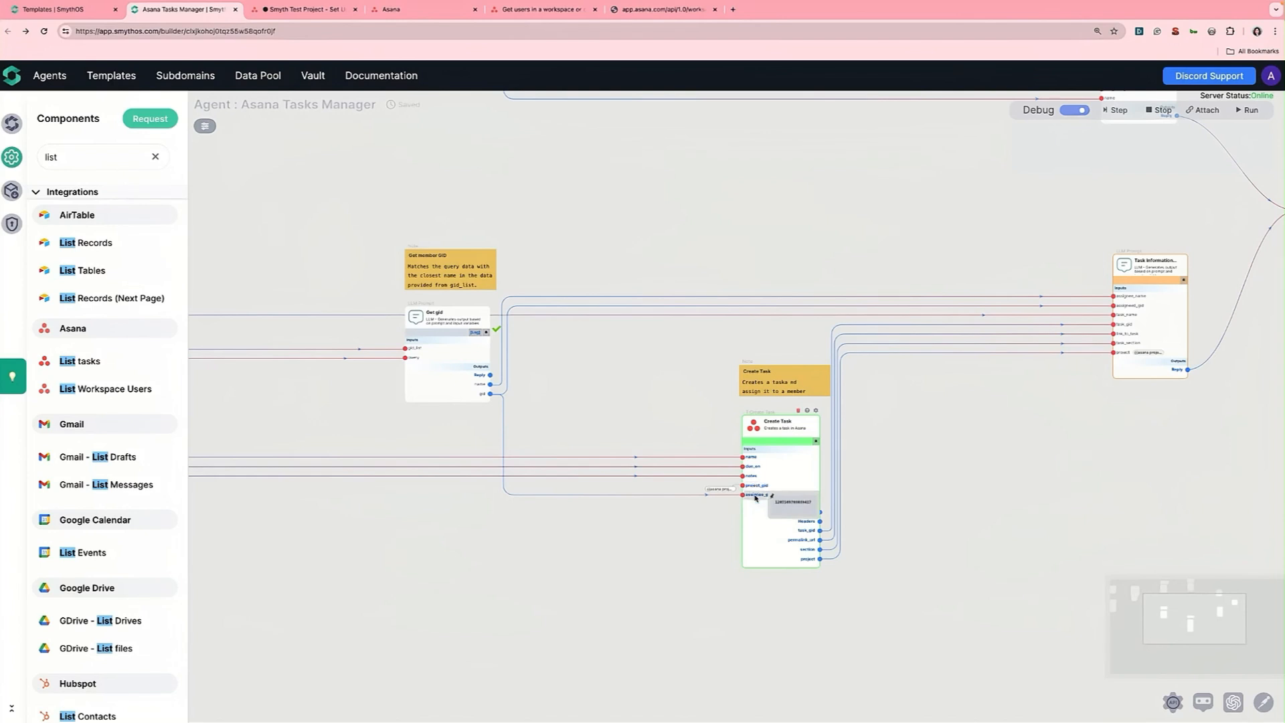
click(1119, 110)
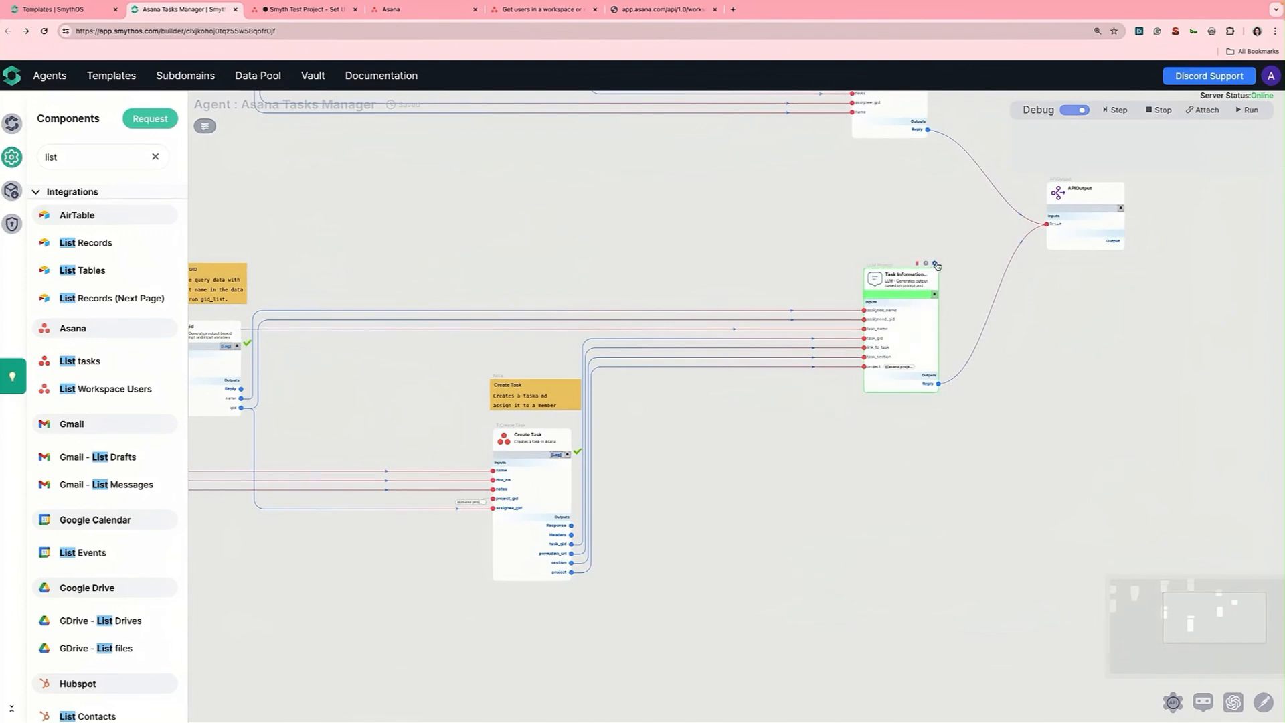
Review the Task Information component's prompt, close its settings and advance the debugger to APIOutput.
double_click(929, 271)
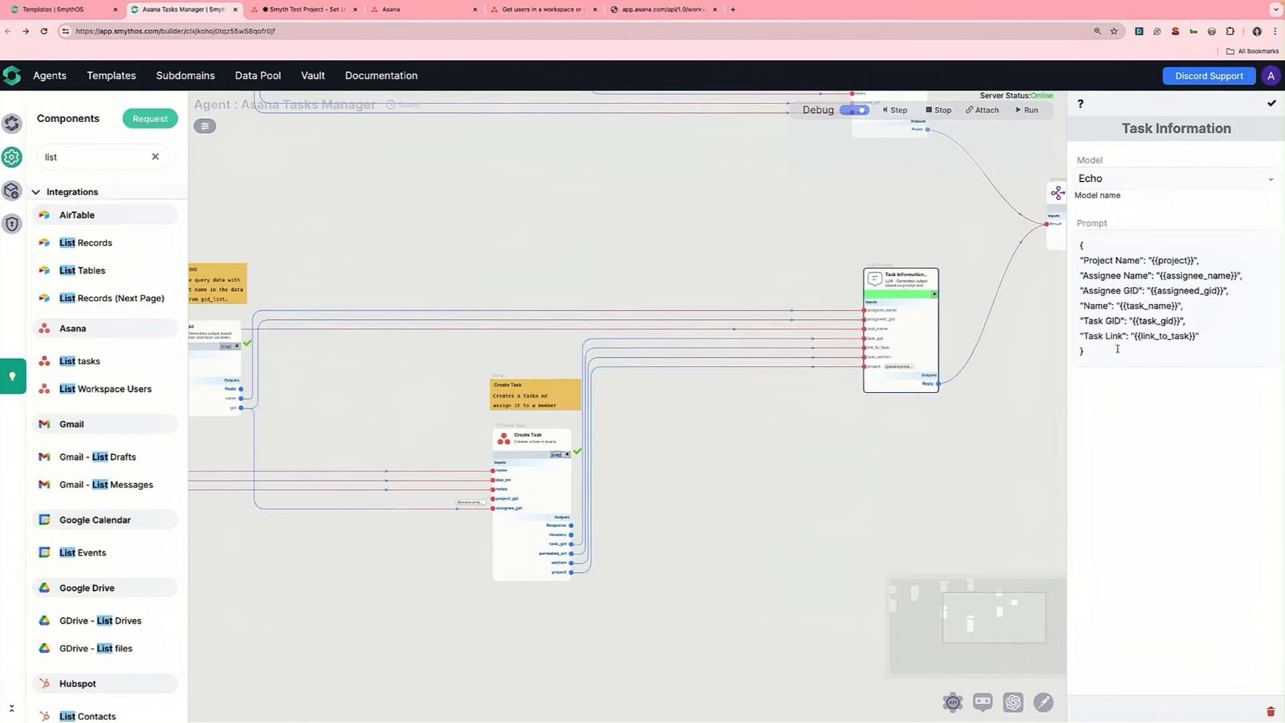
click(1271, 104)
click(1118, 110)
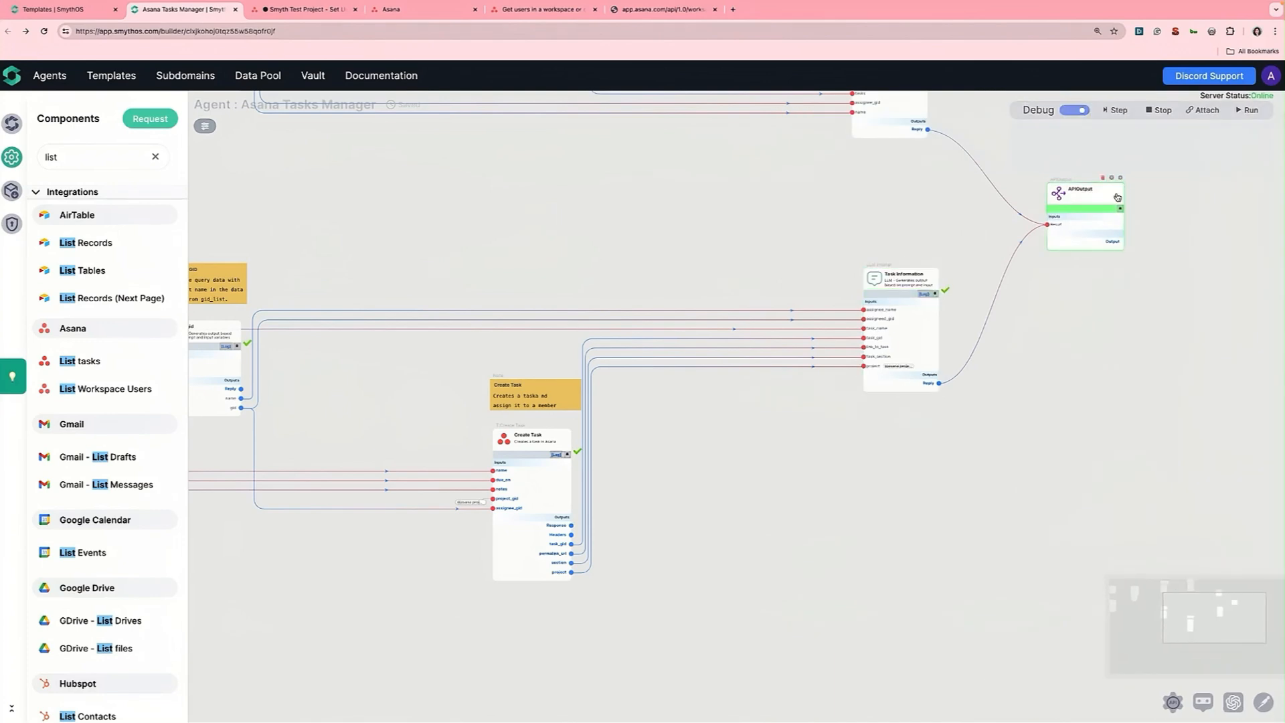
Switch to the Smyth Test Project in Asana and open Test Task 1 to check its details.
click(305, 10)
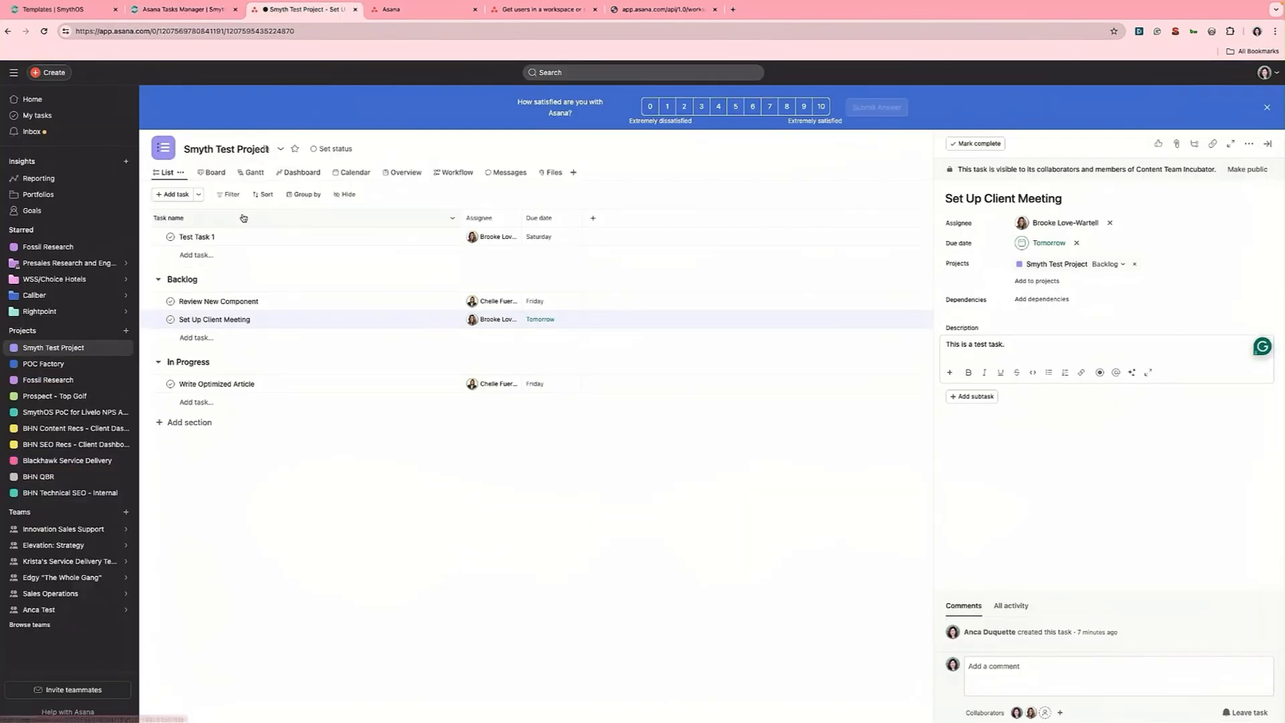
click(197, 238)
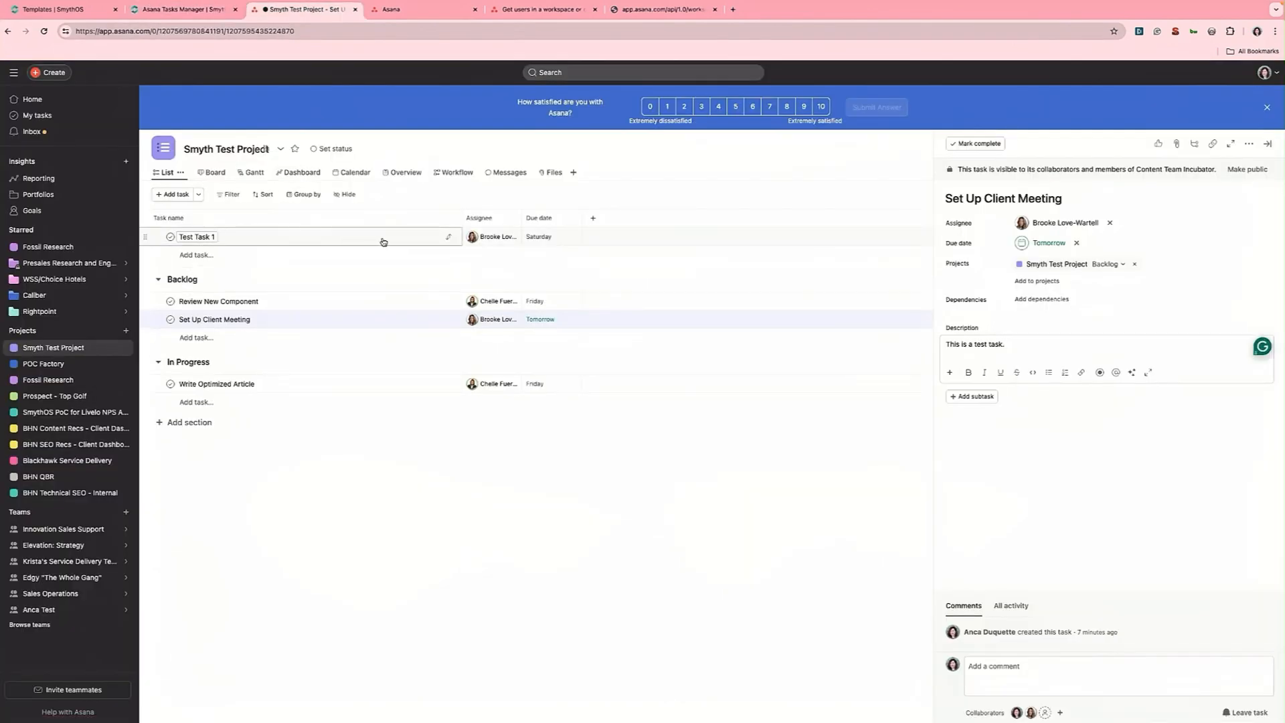